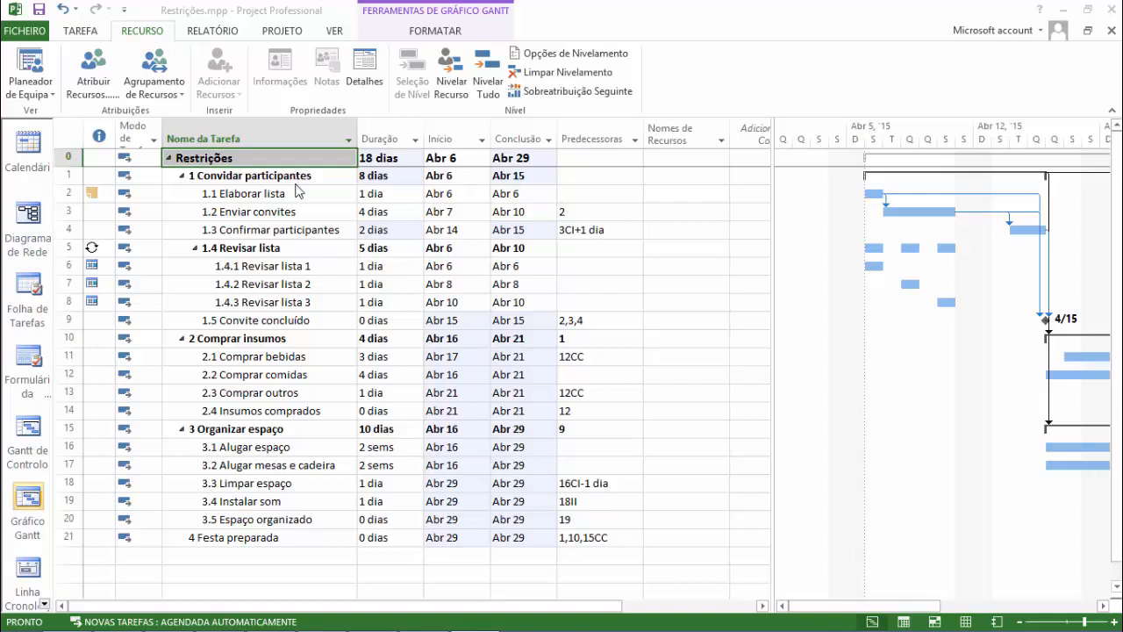
Open the resource assignment for the Restrições summary task, look through the available resources, and close it.
{"action": "left_click", "coordinate": [294, 175]}
{"action": "left_click", "coordinate": [292, 164]}
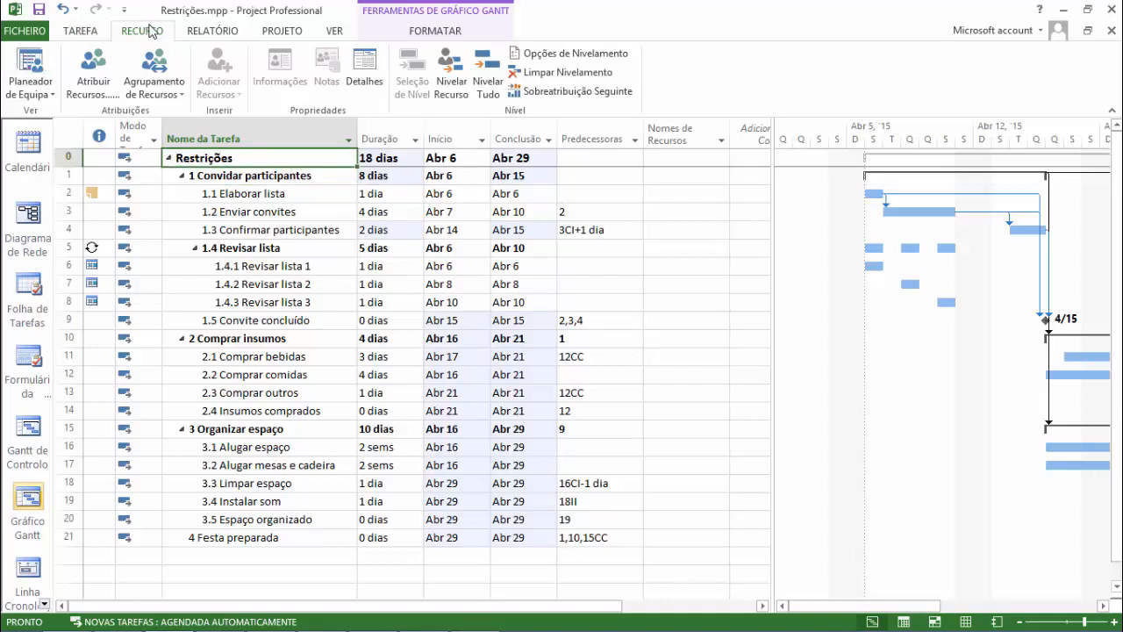
{"action": "left_click", "coordinate": [95, 85]}
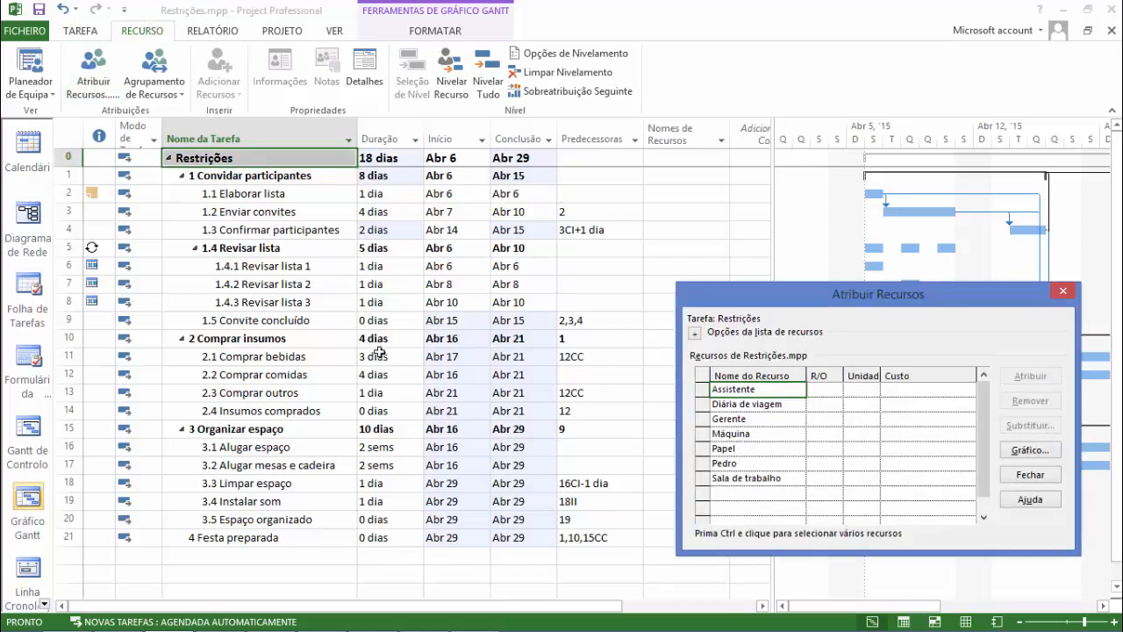
{"action": "left_click_drag", "start_coordinate": [915, 285], "coordinate": [537, 180]}
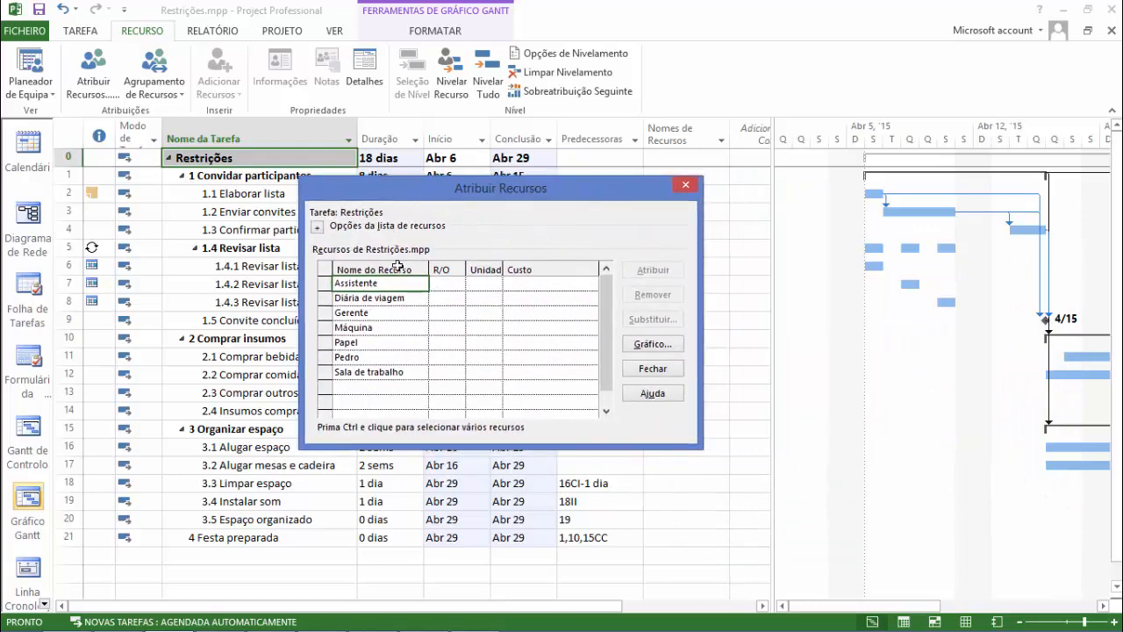
{"action": "left_click", "coordinate": [369, 299]}
{"action": "left_click", "coordinate": [375, 318]}
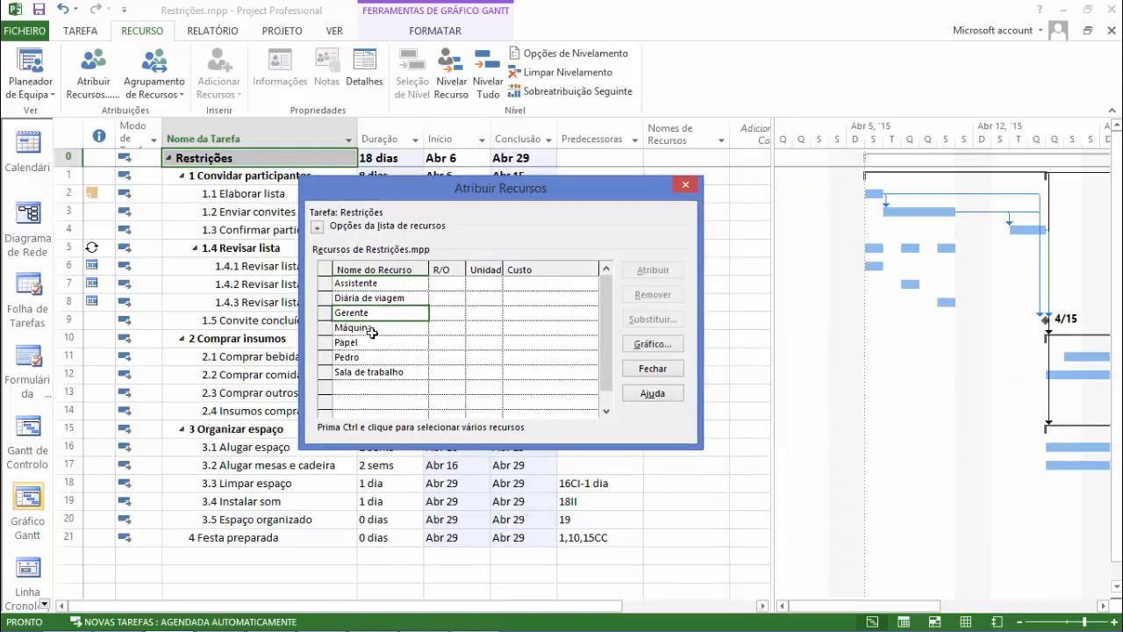
{"action": "left_click", "coordinate": [373, 329]}
{"action": "left_click", "coordinate": [372, 343]}
{"action": "left_click", "coordinate": [373, 359]}
{"action": "left_click", "coordinate": [377, 375]}
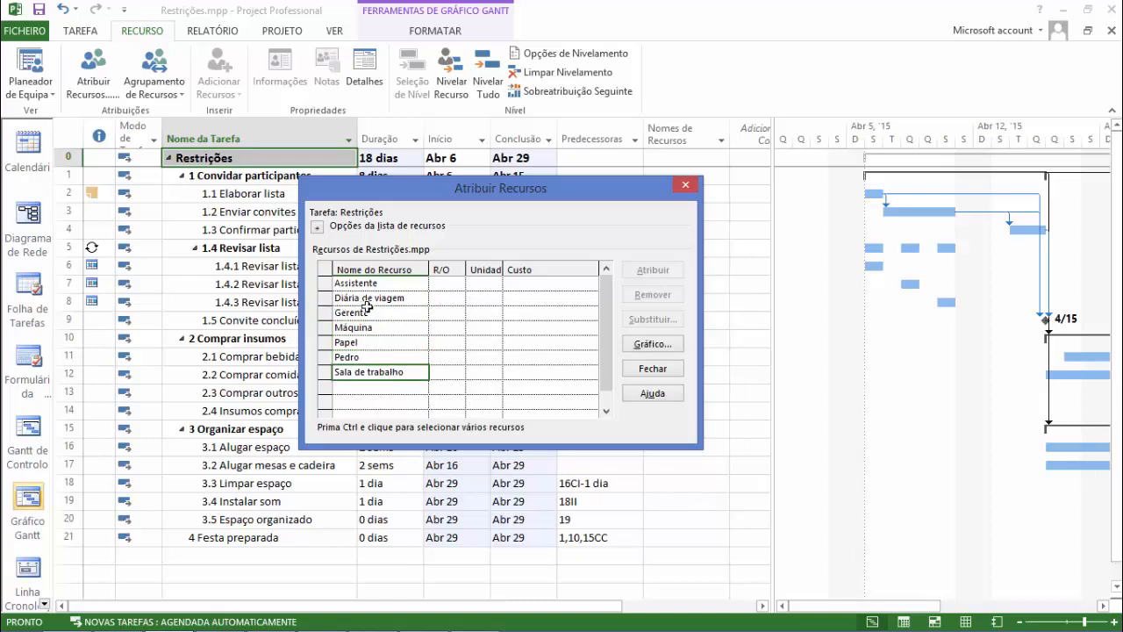
{"action": "left_click", "coordinate": [652, 370]}
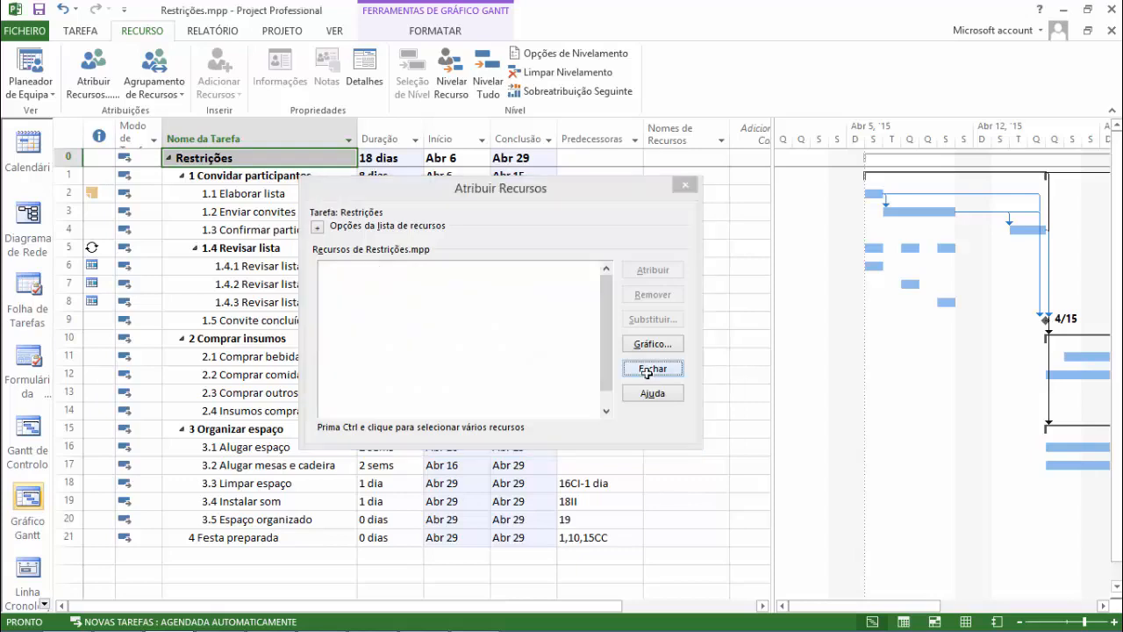
Examine the registered resources in the resource sheet and return to the Gantt chart.
{"action": "left_click", "coordinate": [965, 622]}
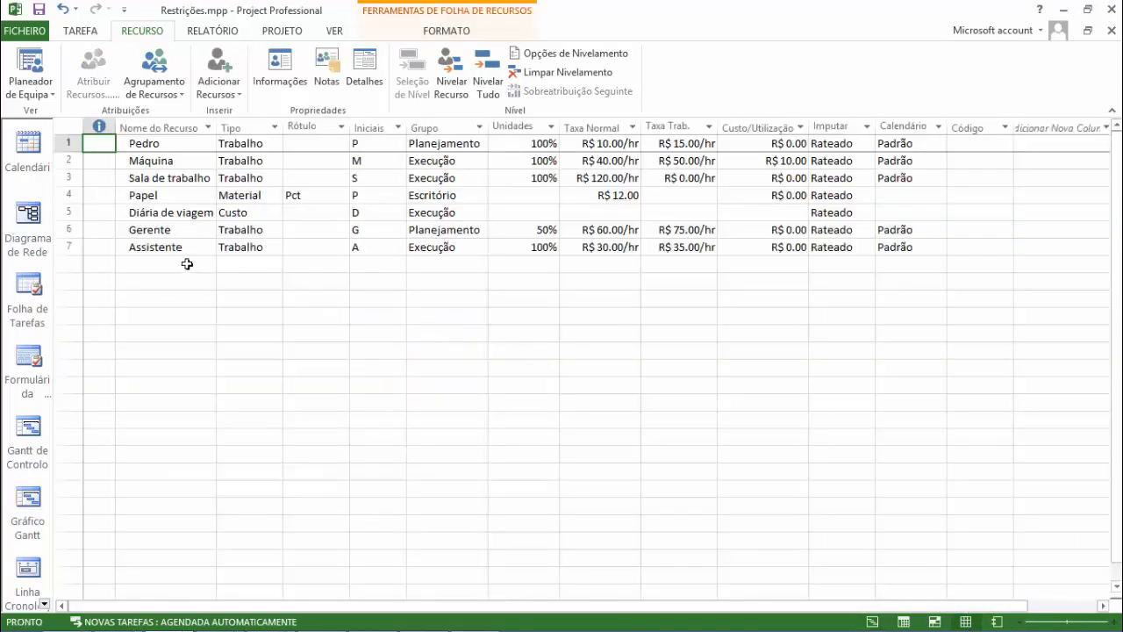
{"action": "left_click", "coordinate": [187, 264]}
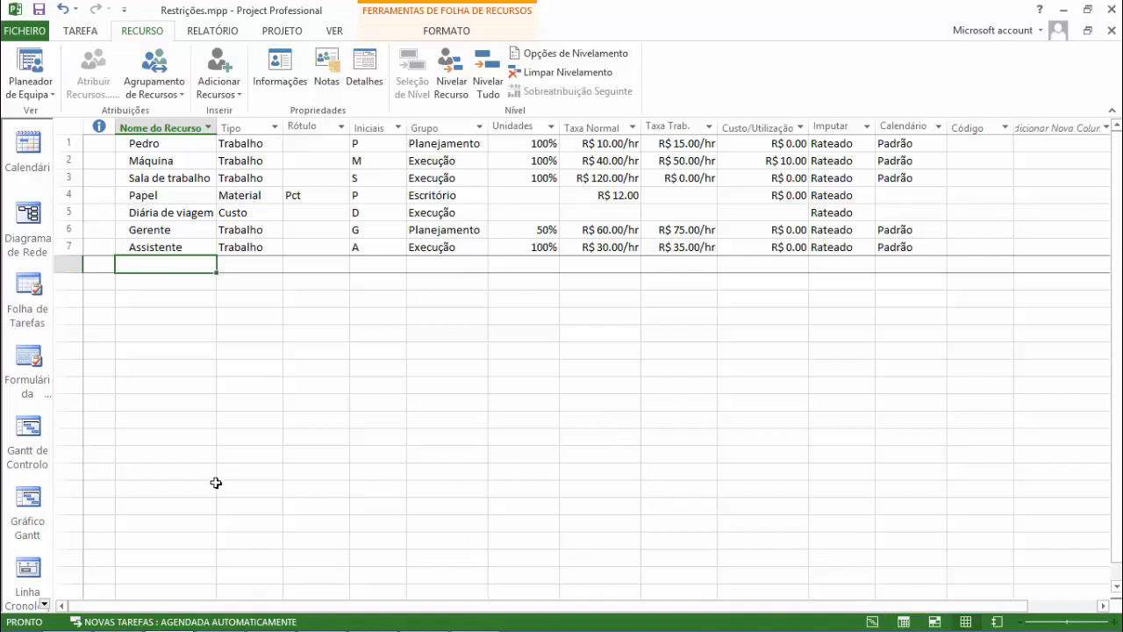
{"action": "left_click", "coordinate": [28, 501]}
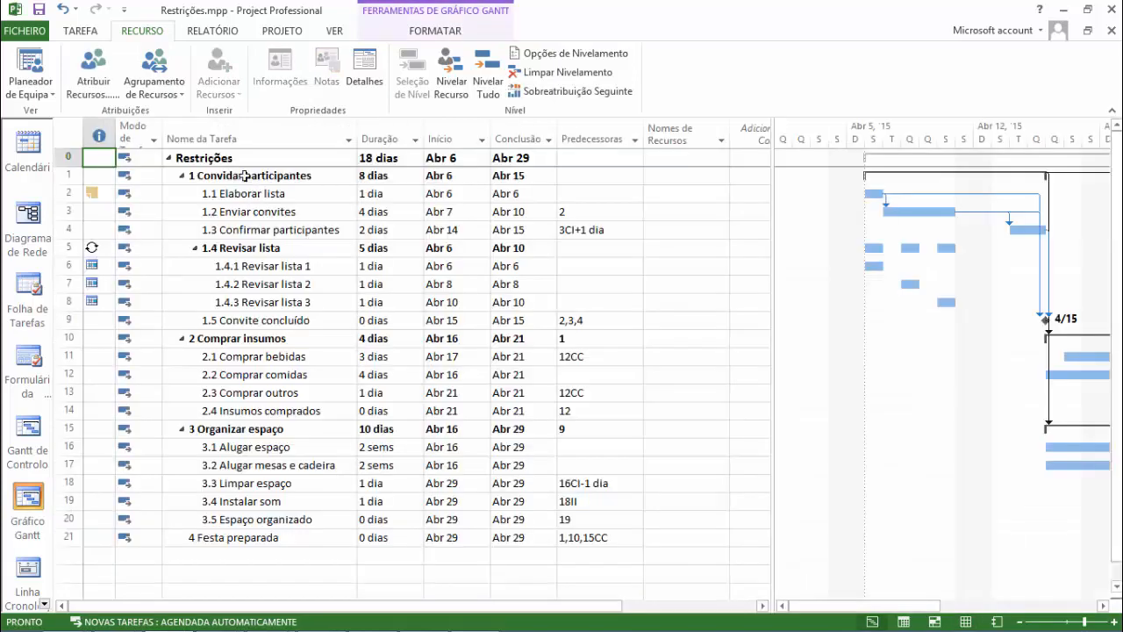
Reopen the resource assignment window, expand the resource list options, and look over the listed resources.
{"action": "left_click", "coordinate": [94, 79]}
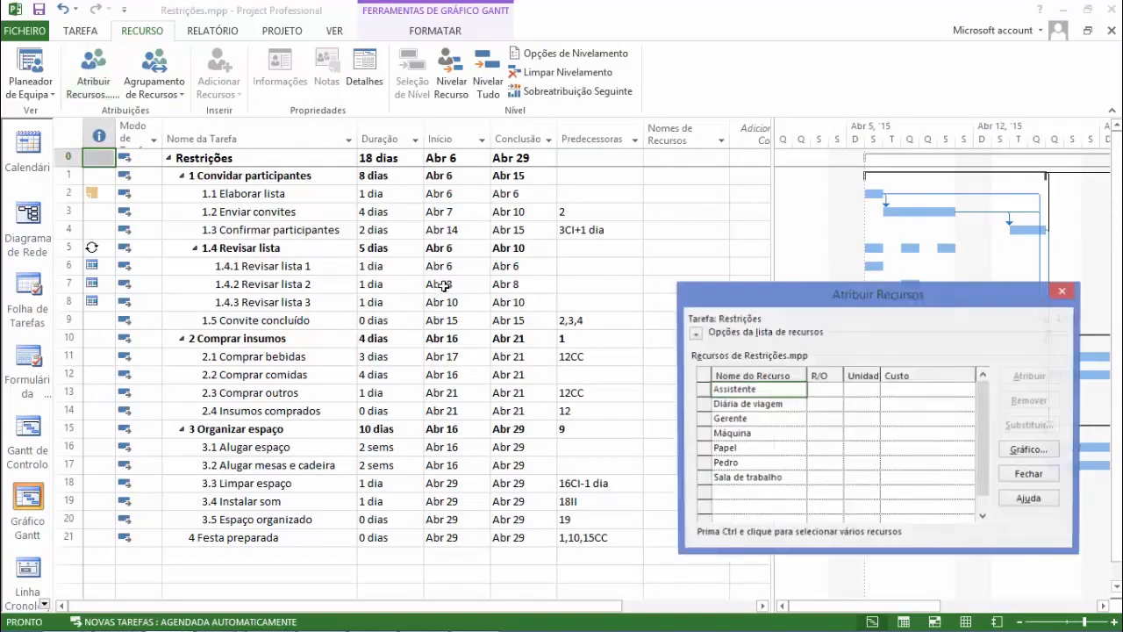
{"action": "left_click_drag", "start_coordinate": [764, 294], "coordinate": [505, 164]}
{"action": "left_click", "coordinate": [436, 202]}
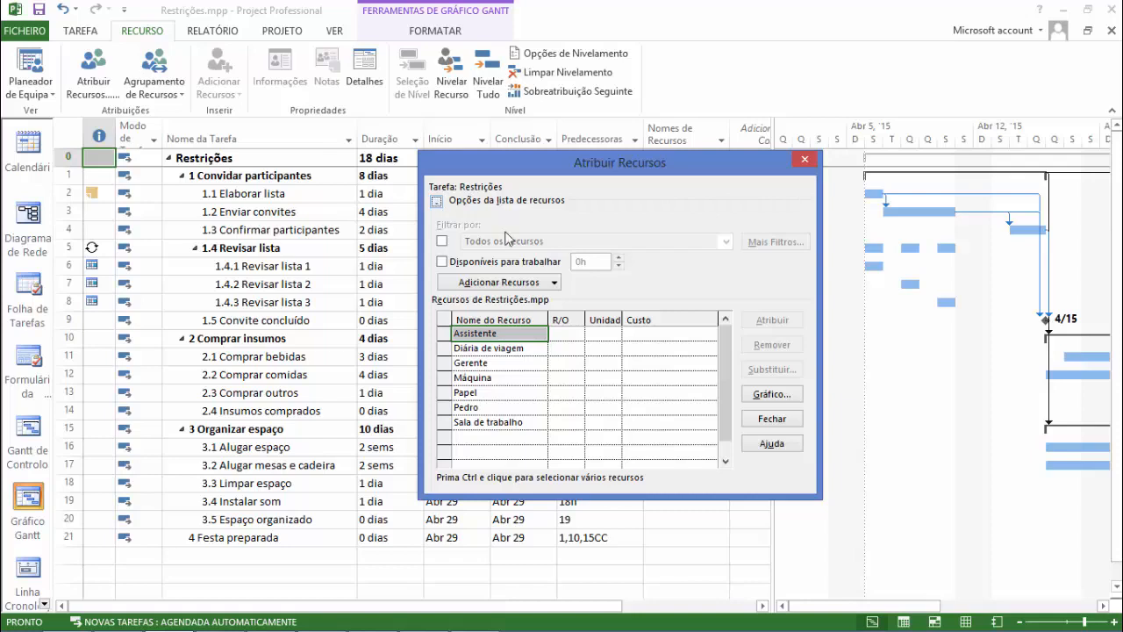
{"action": "left_click", "coordinate": [501, 351]}
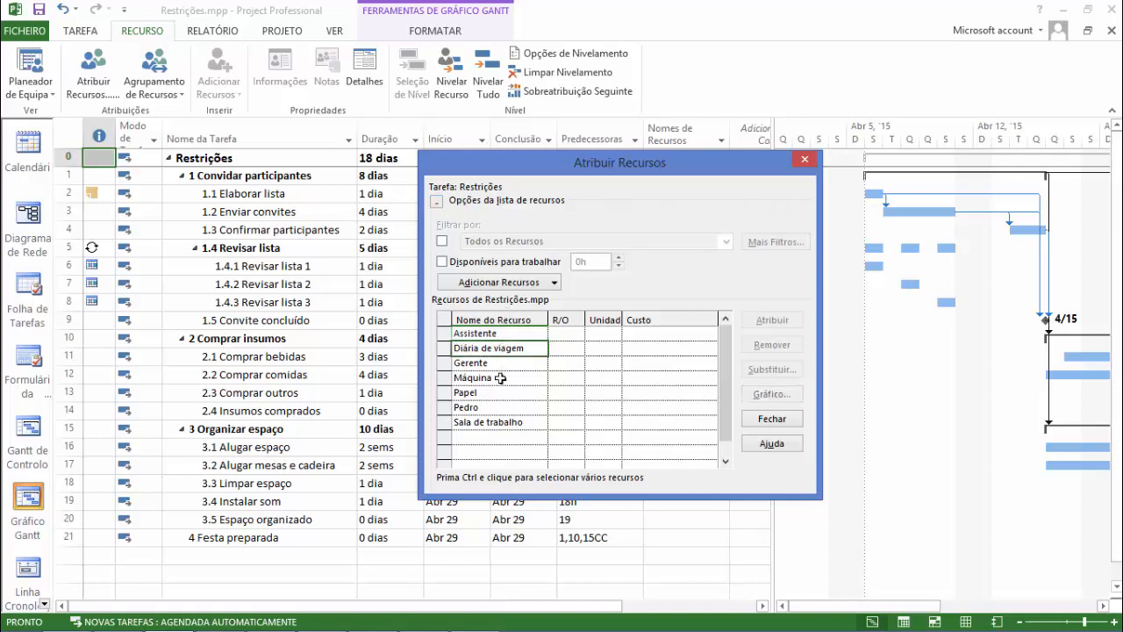
{"action": "left_click", "coordinate": [493, 394]}
{"action": "left_click", "coordinate": [492, 422]}
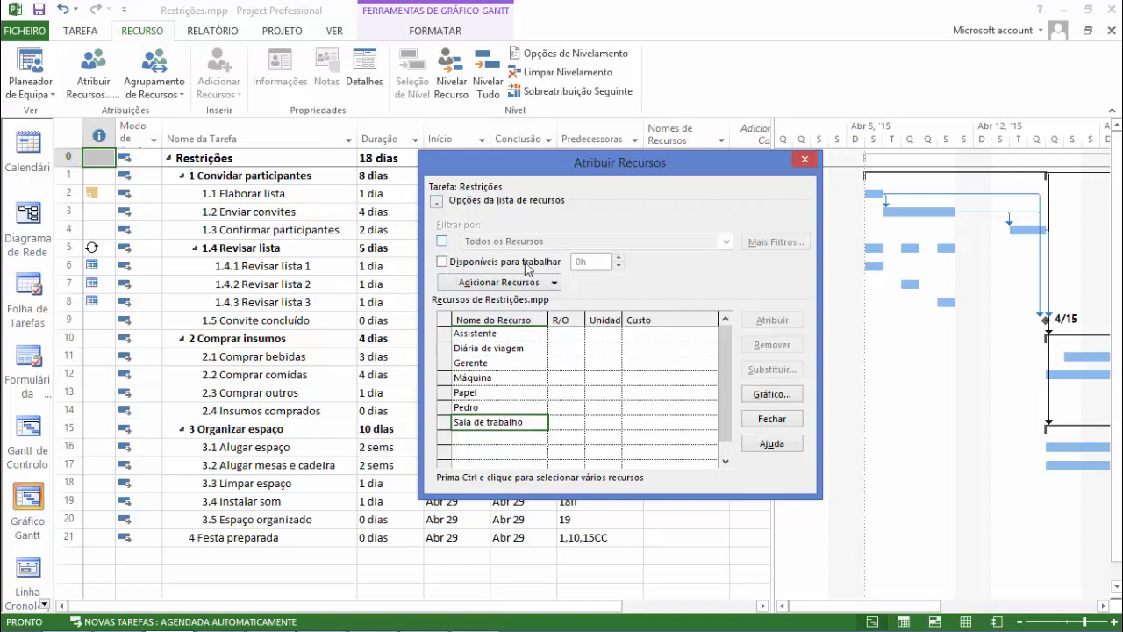
Filter the resource list by the group Planejamento, and turn the filter off again.
{"action": "left_click", "coordinate": [443, 242]}
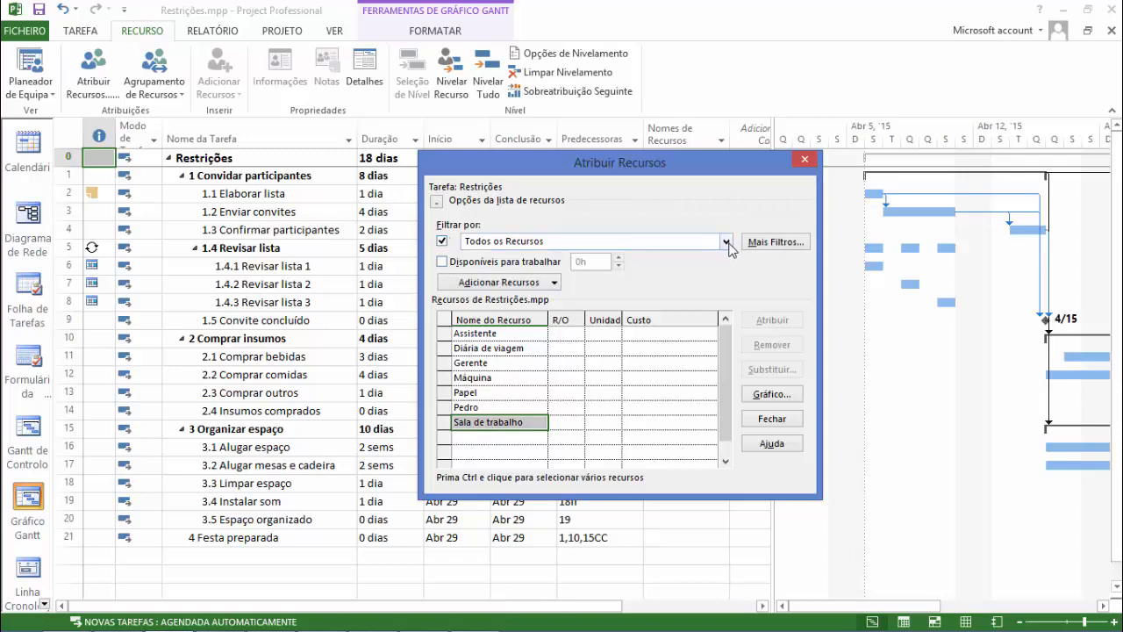
{"action": "left_click", "coordinate": [726, 242]}
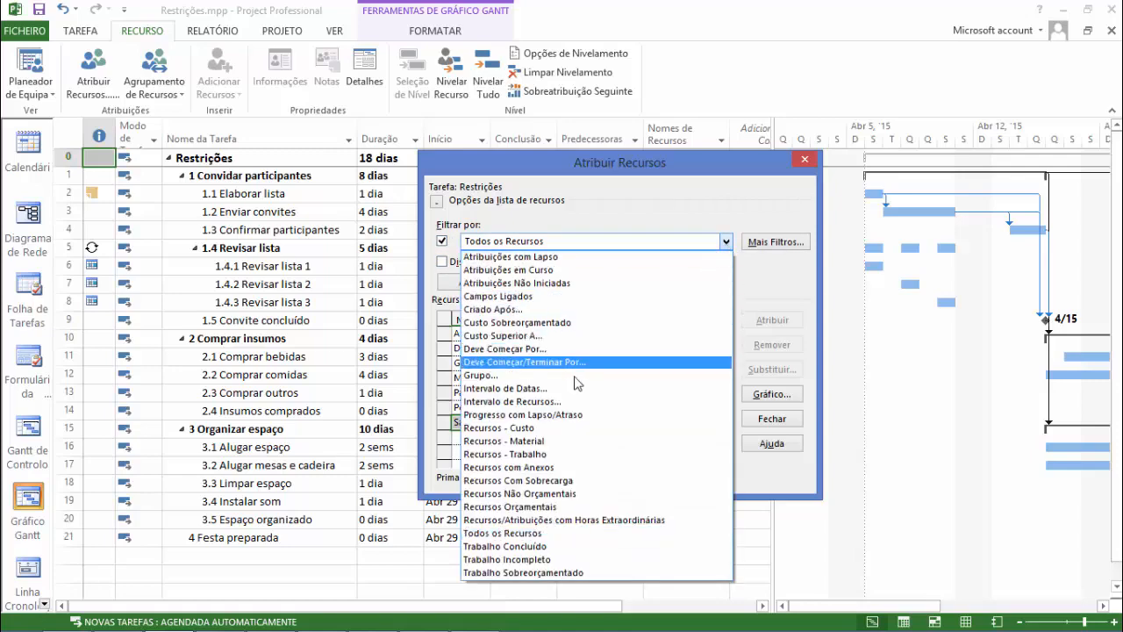
{"action": "left_click", "coordinate": [576, 375]}
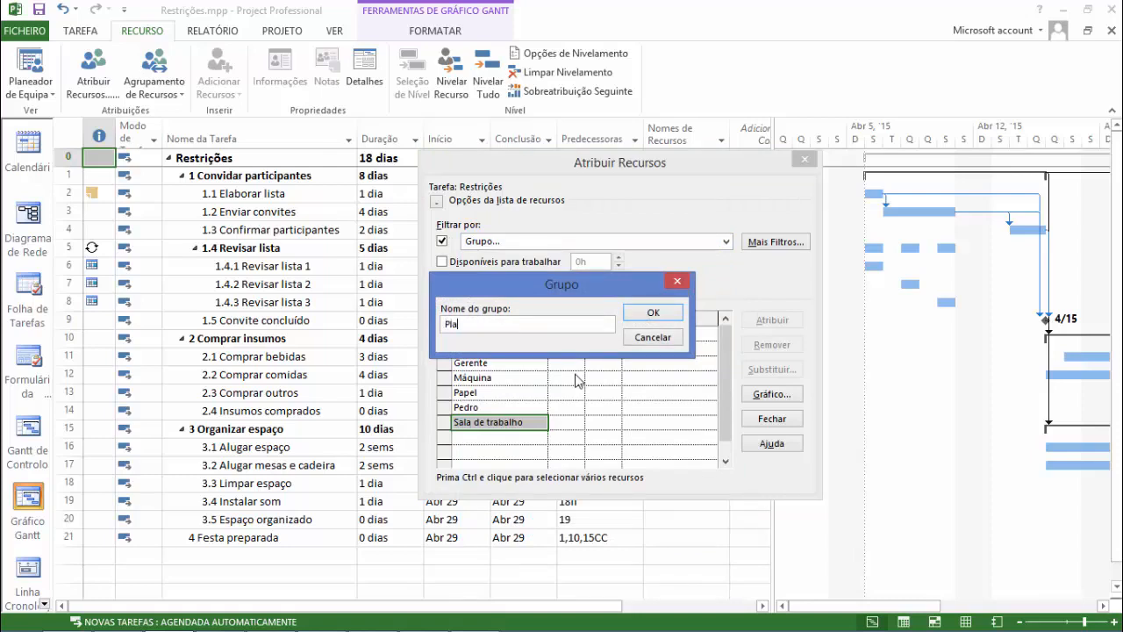
{"action": "type", "text": "Planejamento"}
{"action": "left_click", "coordinate": [677, 315]}
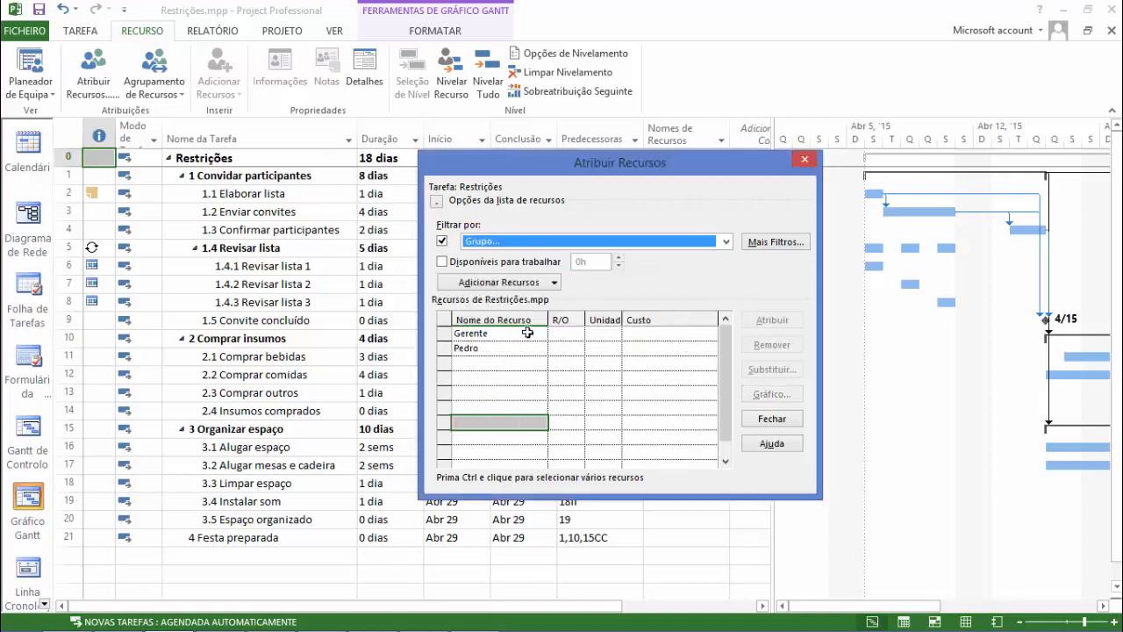
{"action": "left_click", "coordinate": [525, 339]}
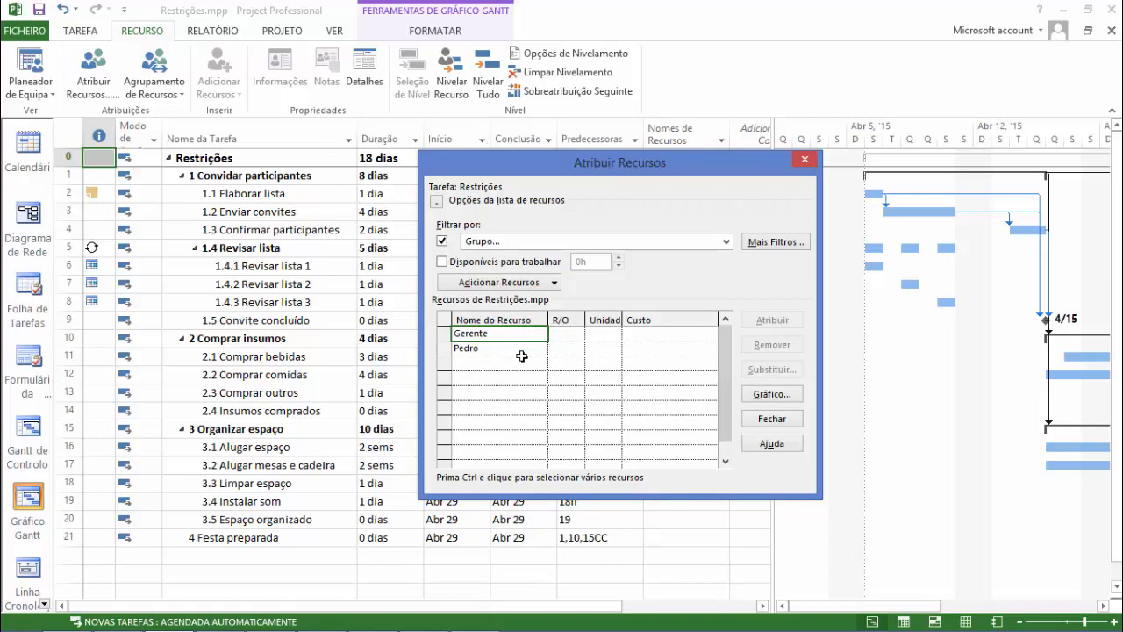
{"action": "left_click", "coordinate": [443, 242]}
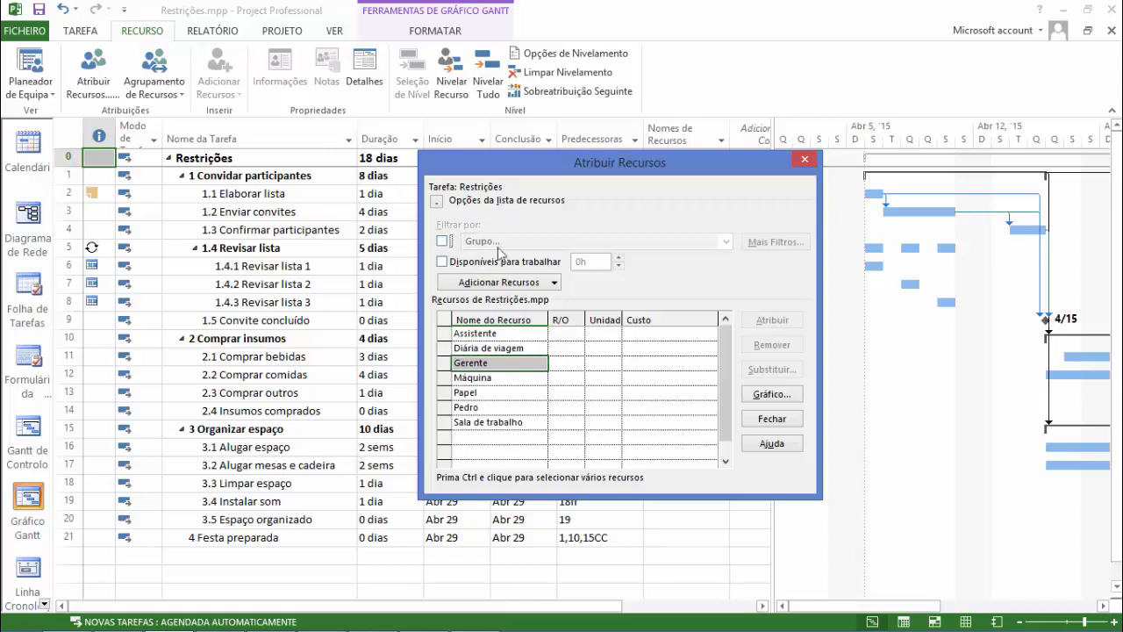
Collapse the resource list options and assign the Assistente resource to task 1.1 Elaborar lista.
{"action": "left_click", "coordinate": [437, 201]}
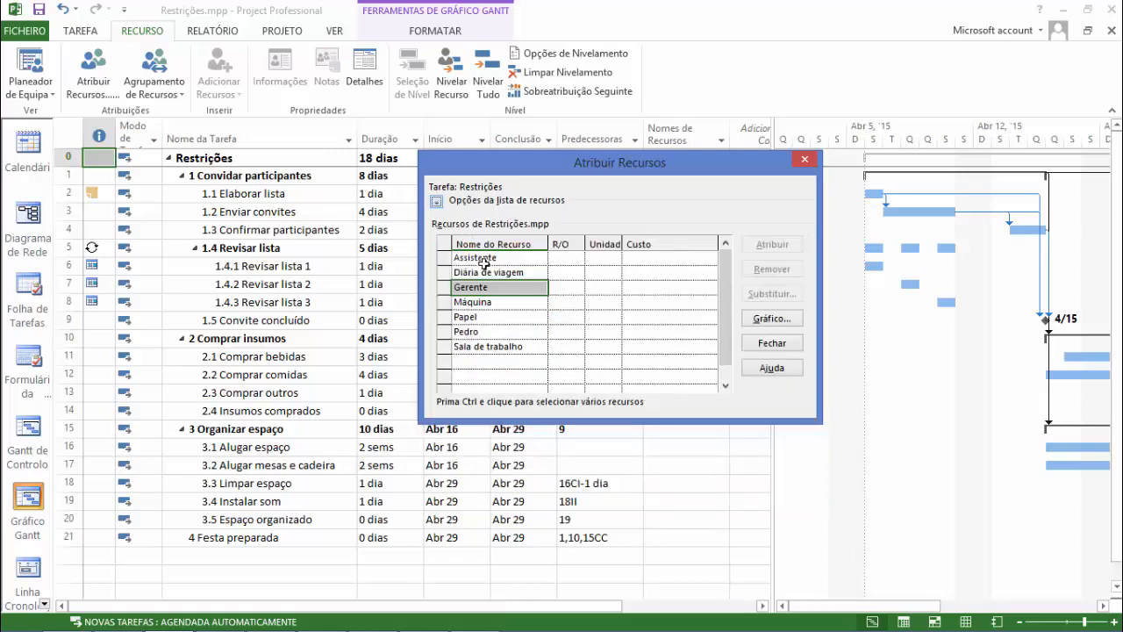
{"action": "left_click_drag", "start_coordinate": [529, 172], "coordinate": [704, 283]}
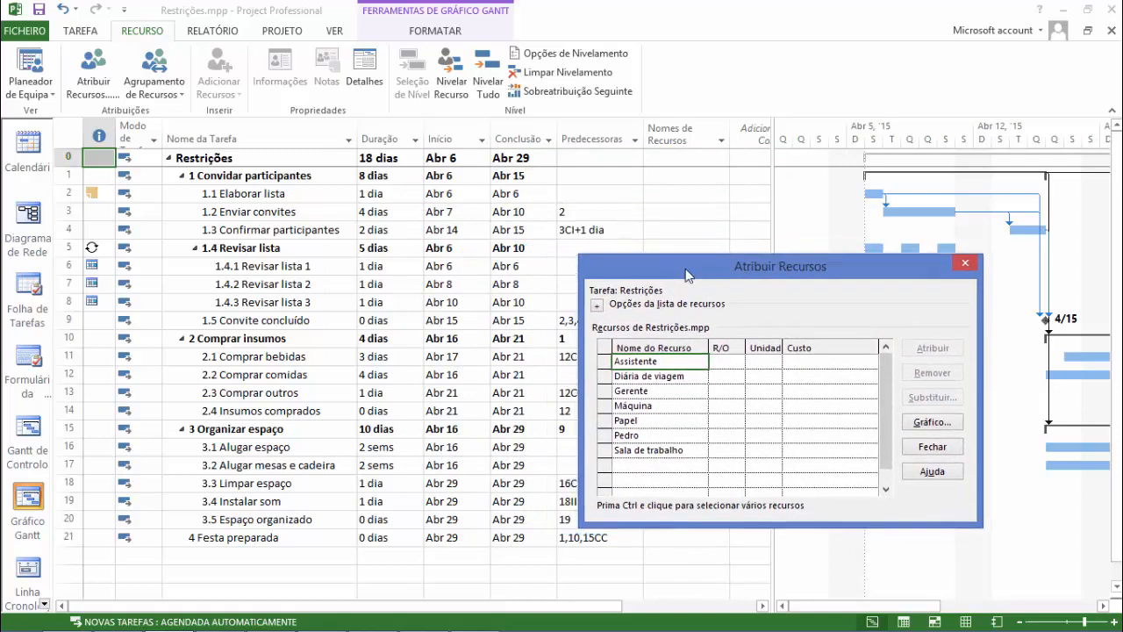
{"action": "left_click", "coordinate": [287, 195]}
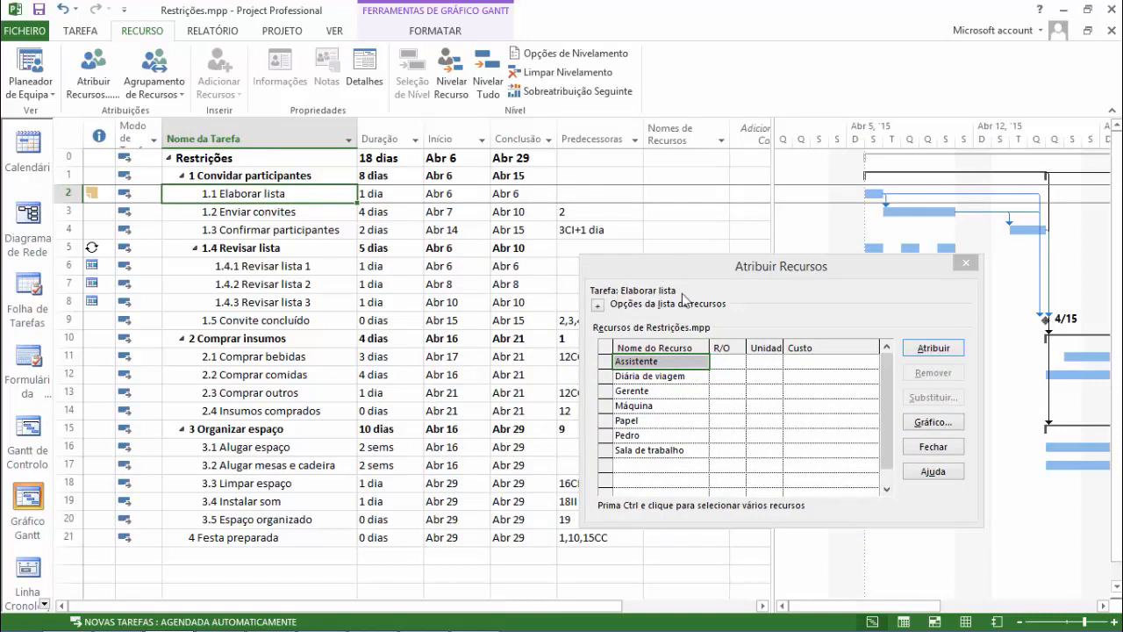
{"action": "left_click", "coordinate": [645, 420]}
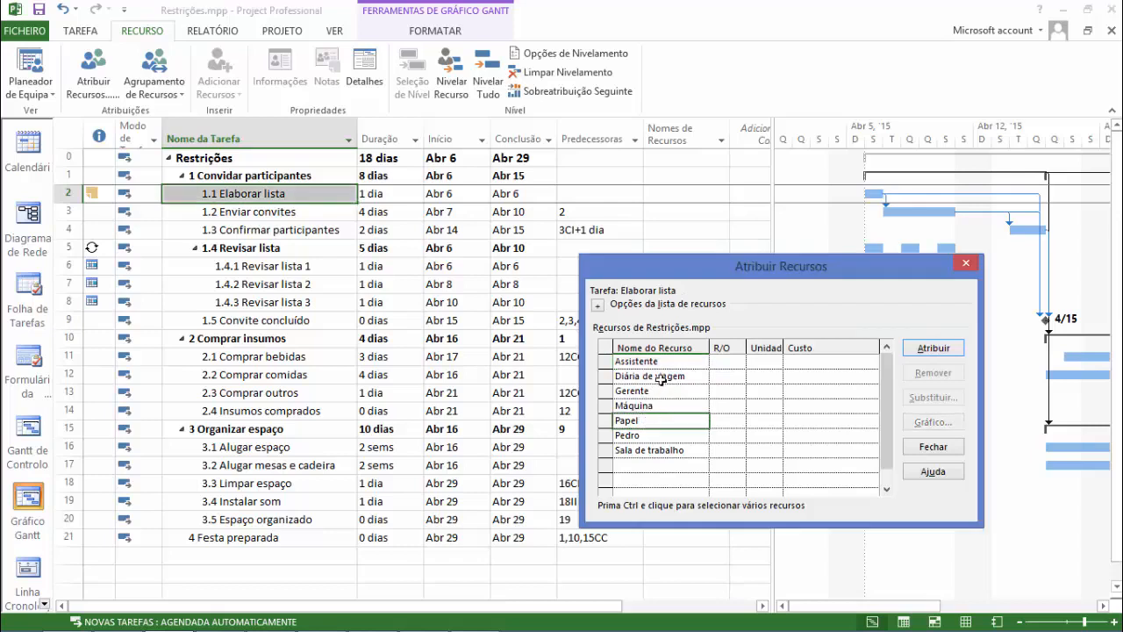
{"action": "left_click", "coordinate": [937, 358]}
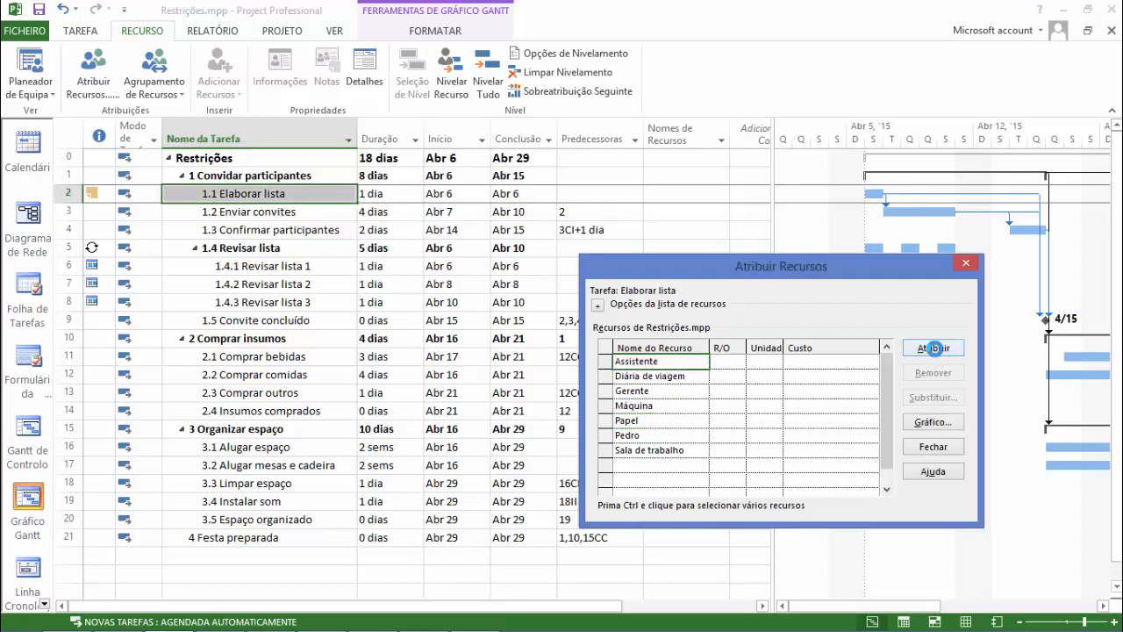
{"action": "left_click", "coordinate": [933, 350]}
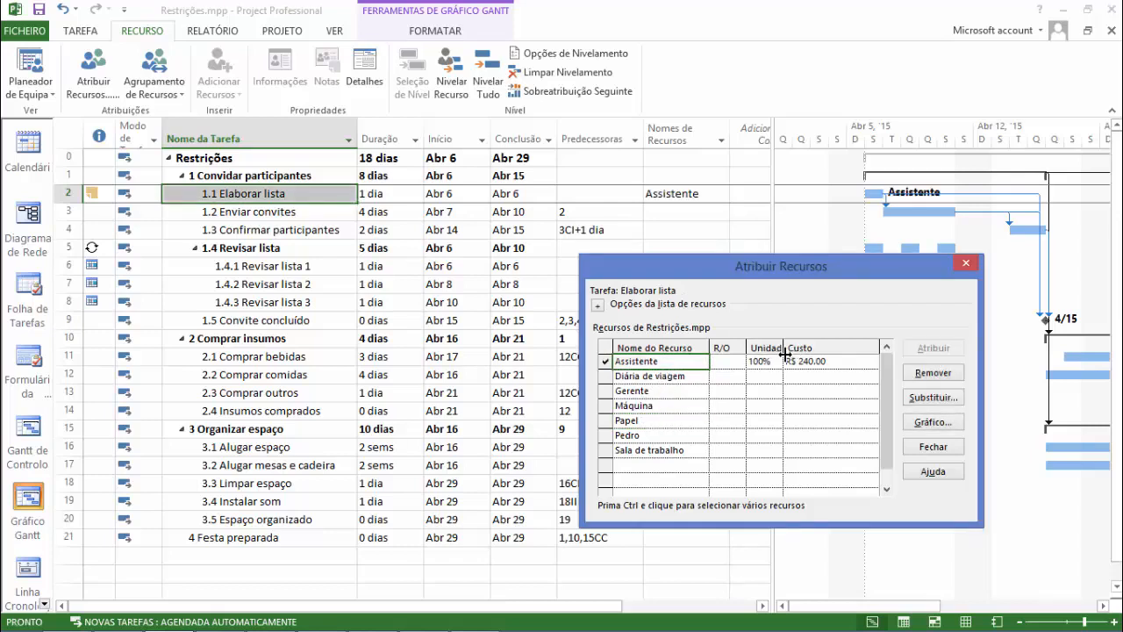
Widen the Unidades column in the resource assignment list and check the Assistente's units and cost.
{"action": "left_click", "coordinate": [765, 361]}
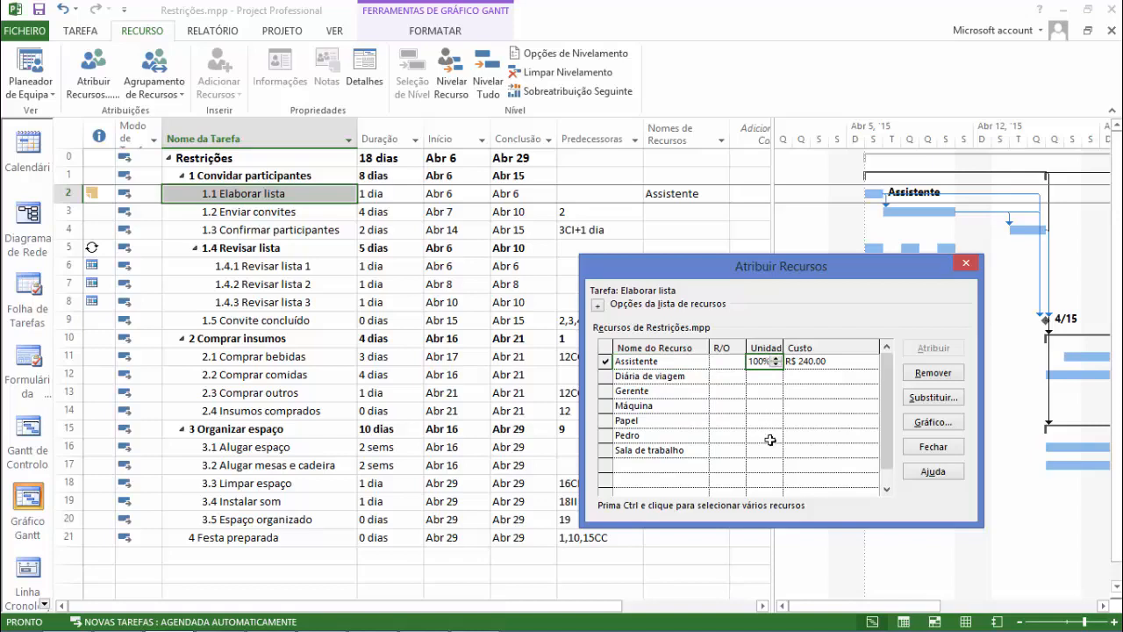
{"action": "left_click_drag", "start_coordinate": [787, 347], "coordinate": [793, 347]}
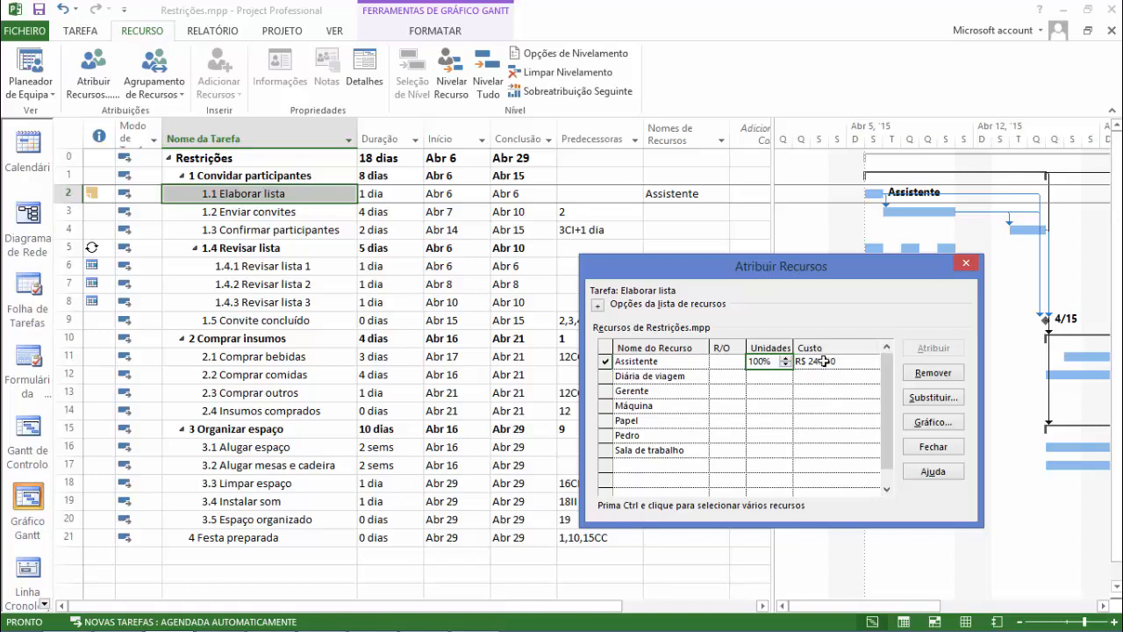
{"action": "key", "text": "Tab"}
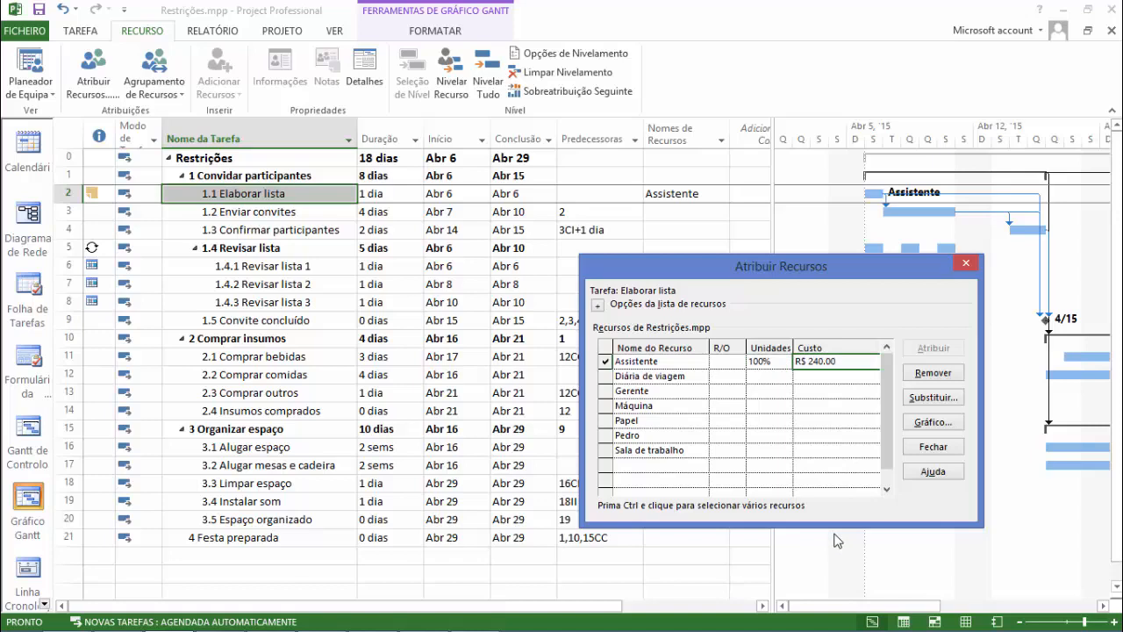
Review the Assistente's units and cost against the duration of task 1.1 Elaborar lista.
{"action": "left_click", "coordinate": [760, 360]}
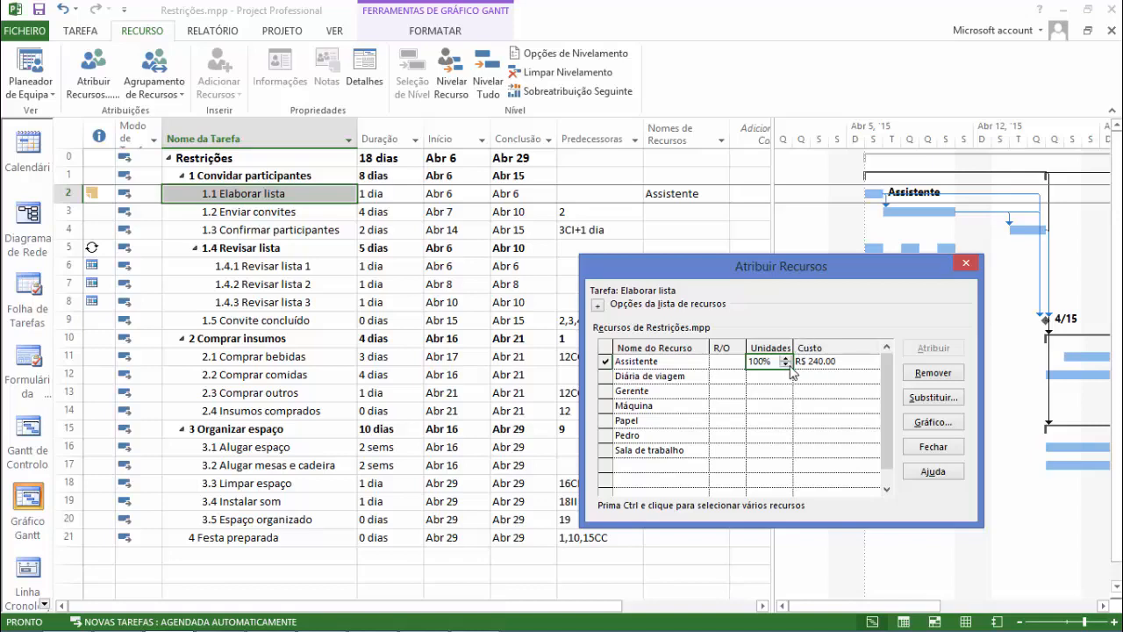
{"action": "left_click", "coordinate": [786, 365]}
{"action": "left_click", "coordinate": [787, 358]}
{"action": "left_click", "coordinate": [822, 367]}
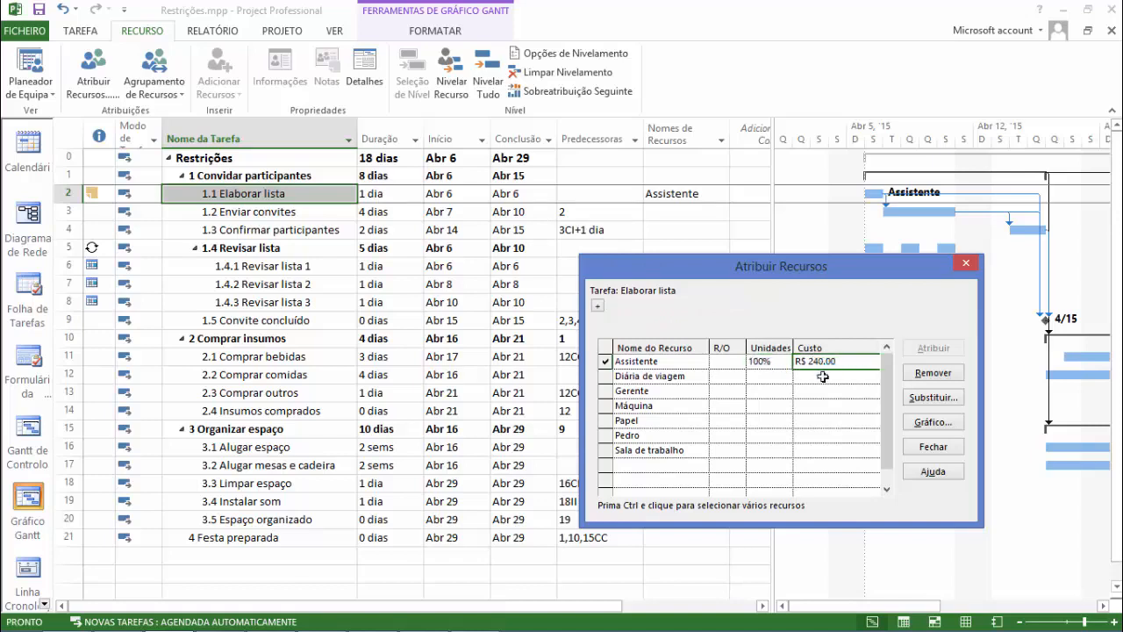
{"action": "left_click", "coordinate": [375, 193]}
{"action": "left_click", "coordinate": [305, 188]}
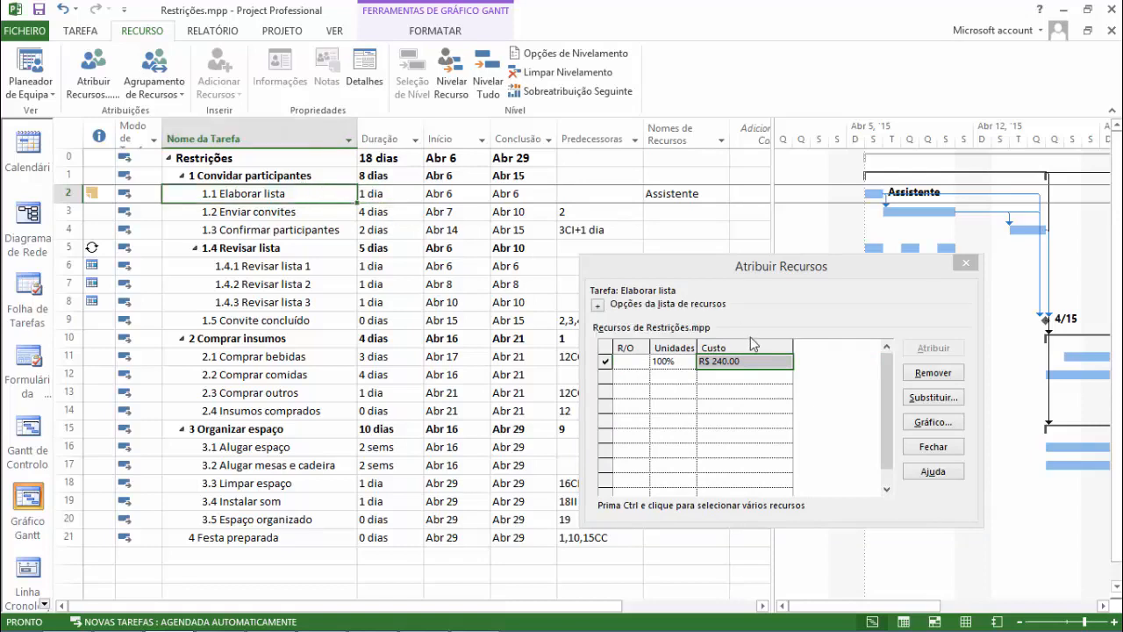
Set the Assistente's units on Elaborar lista to 50% and check the task's duration.
{"action": "left_click", "coordinate": [667, 361]}
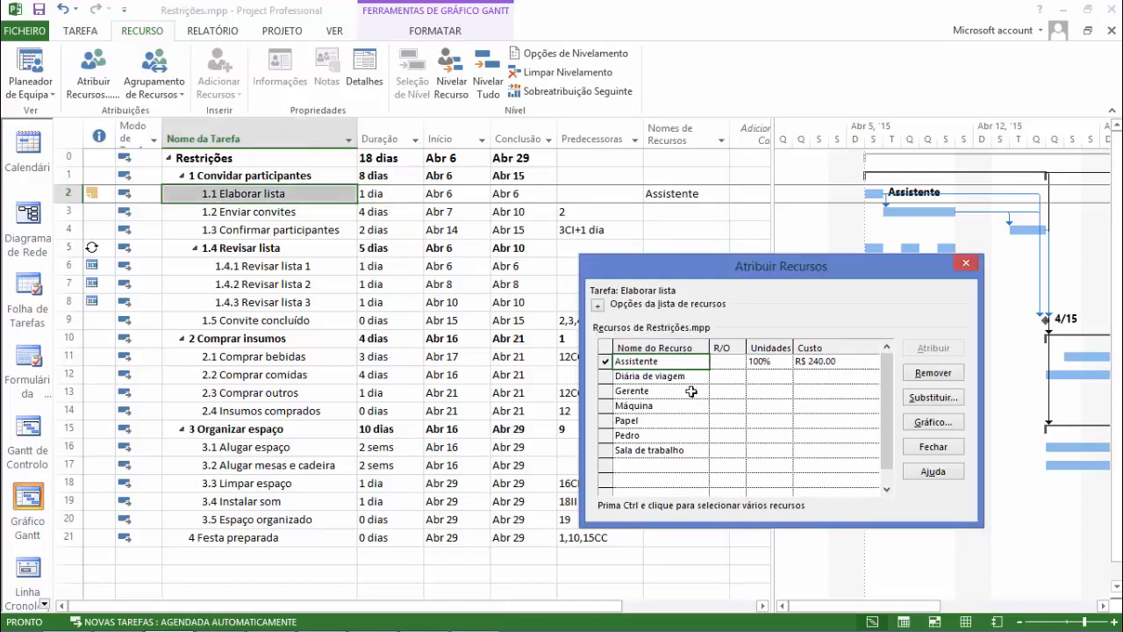
{"action": "left_click", "coordinate": [760, 361]}
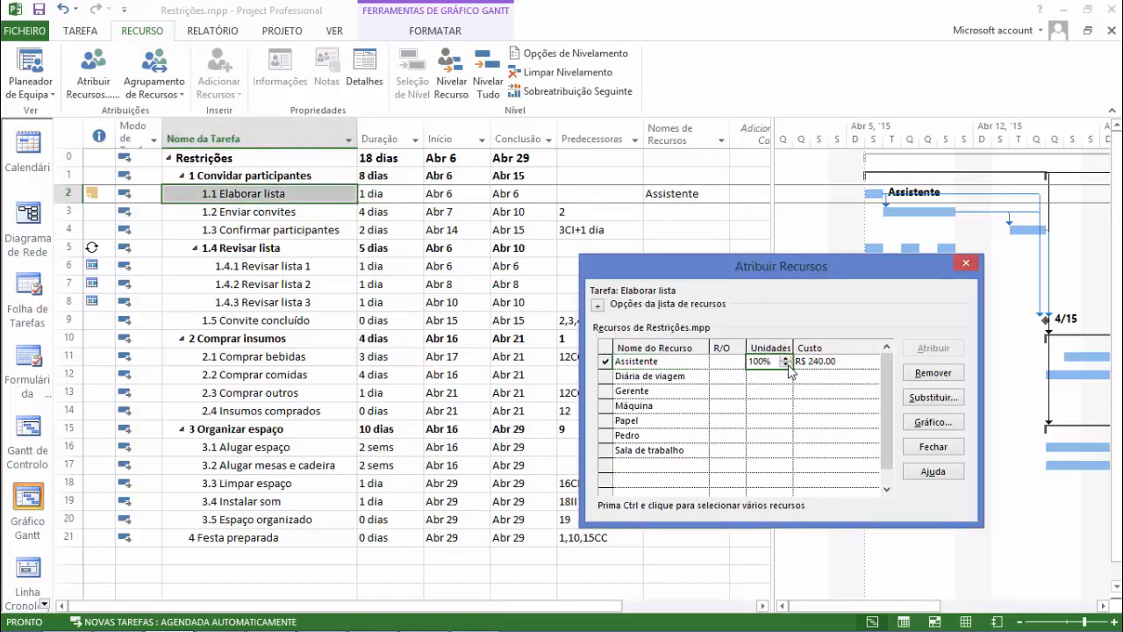
{"action": "left_click", "coordinate": [787, 365]}
{"action": "left_click", "coordinate": [823, 361]}
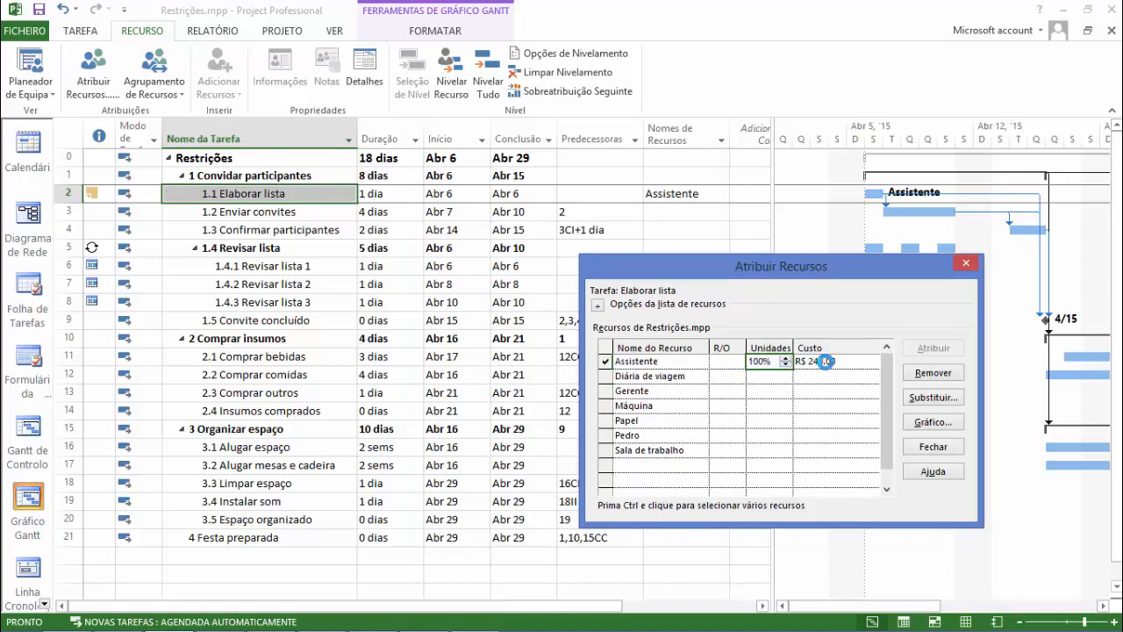
{"action": "left_click", "coordinate": [387, 207]}
{"action": "left_click", "coordinate": [386, 194]}
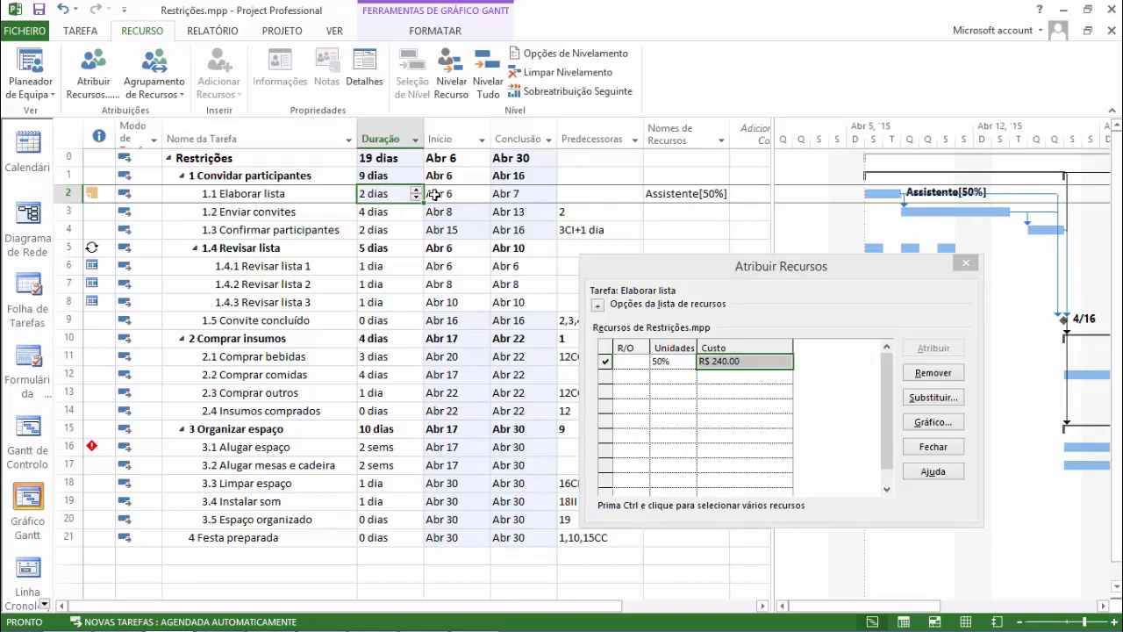
Bring the resource names back into view and check the Assistente's assignment on Elaborar lista.
{"action": "left_click", "coordinate": [638, 363]}
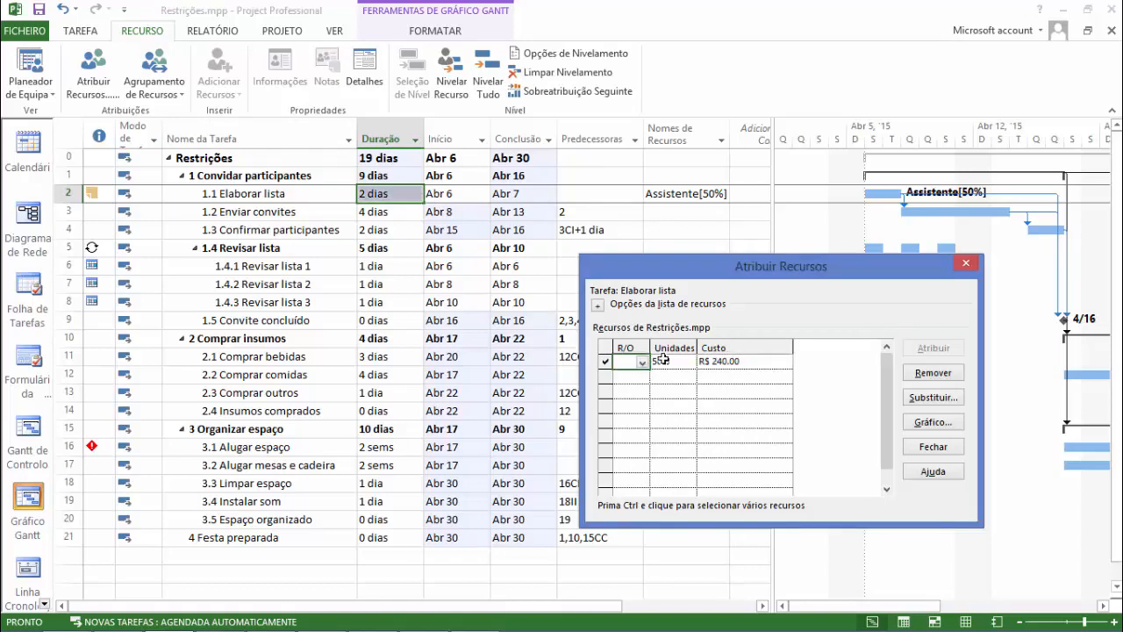
{"action": "key", "text": "Left"}
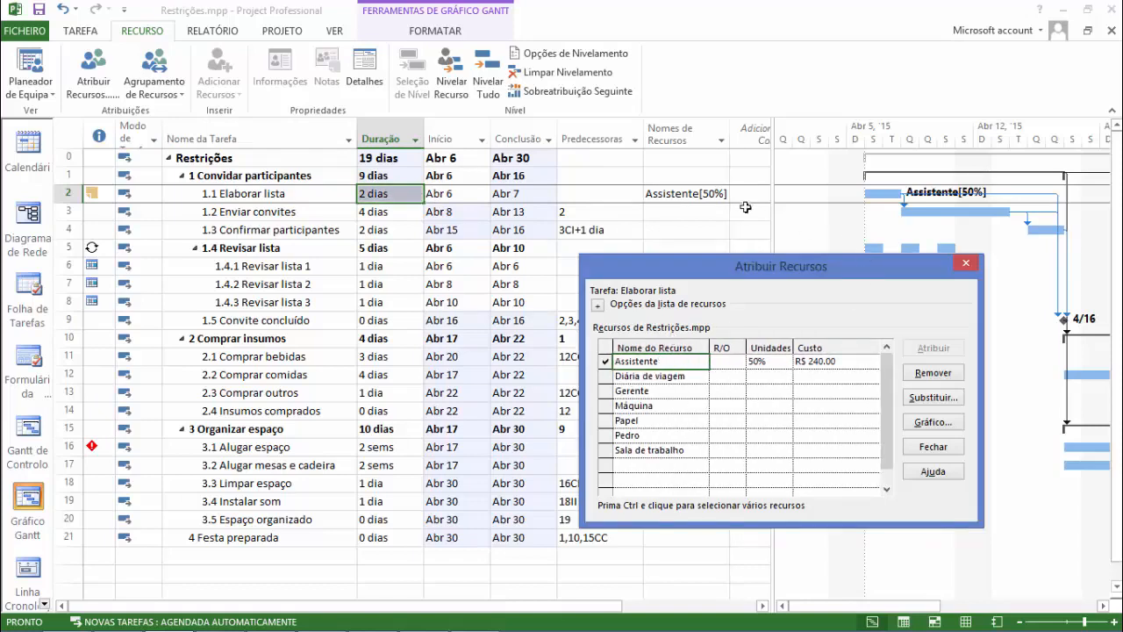
{"action": "left_click", "coordinate": [716, 196]}
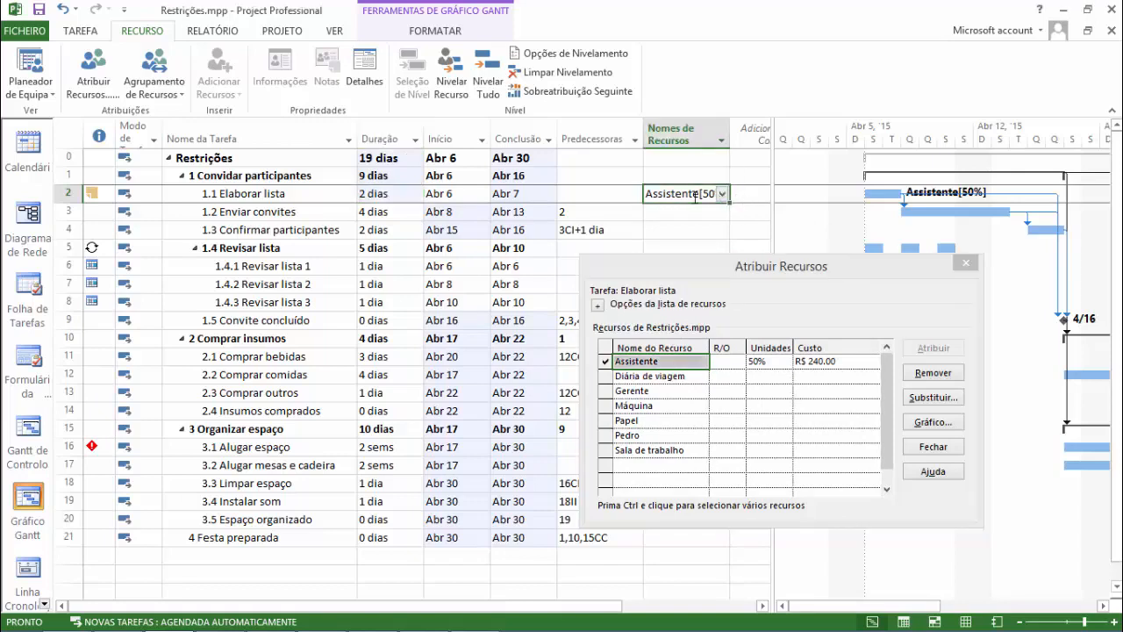
{"action": "left_click", "coordinate": [692, 208]}
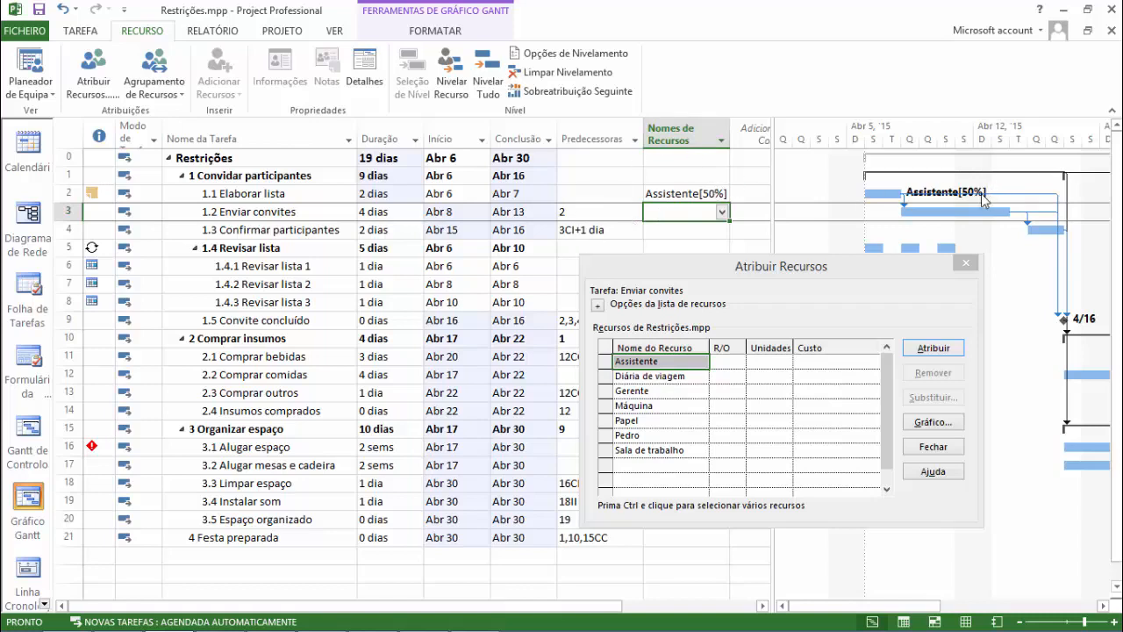
Set the duration of task 1.1 Elaborar lista to 4 hours and check the Assistente's cost.
{"action": "left_click", "coordinate": [394, 194]}
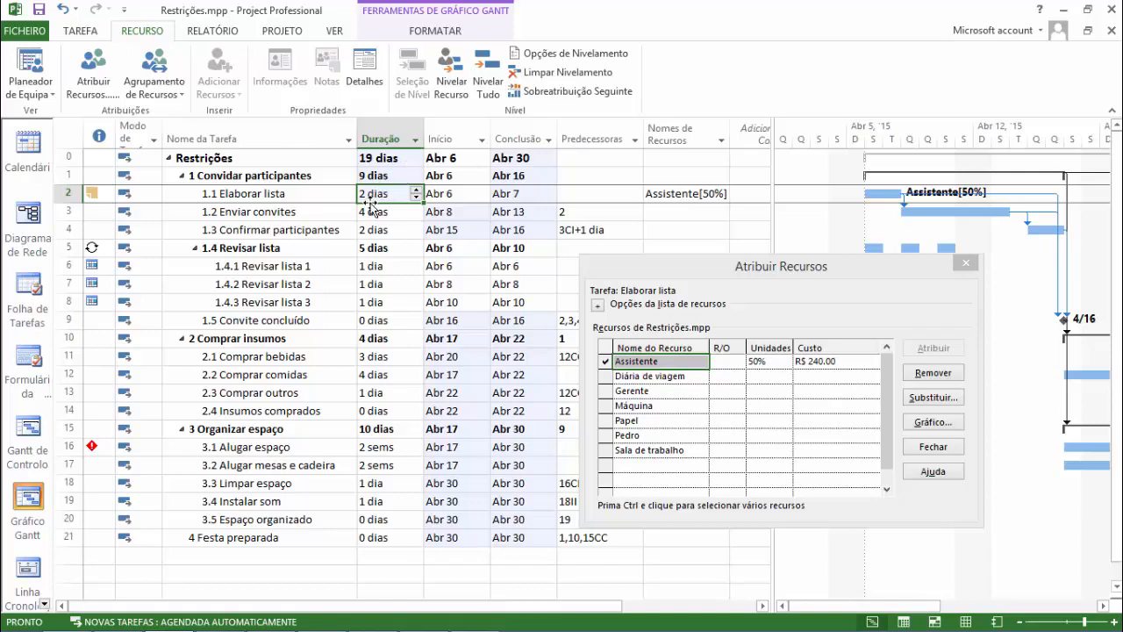
{"action": "type", "text": "4"}
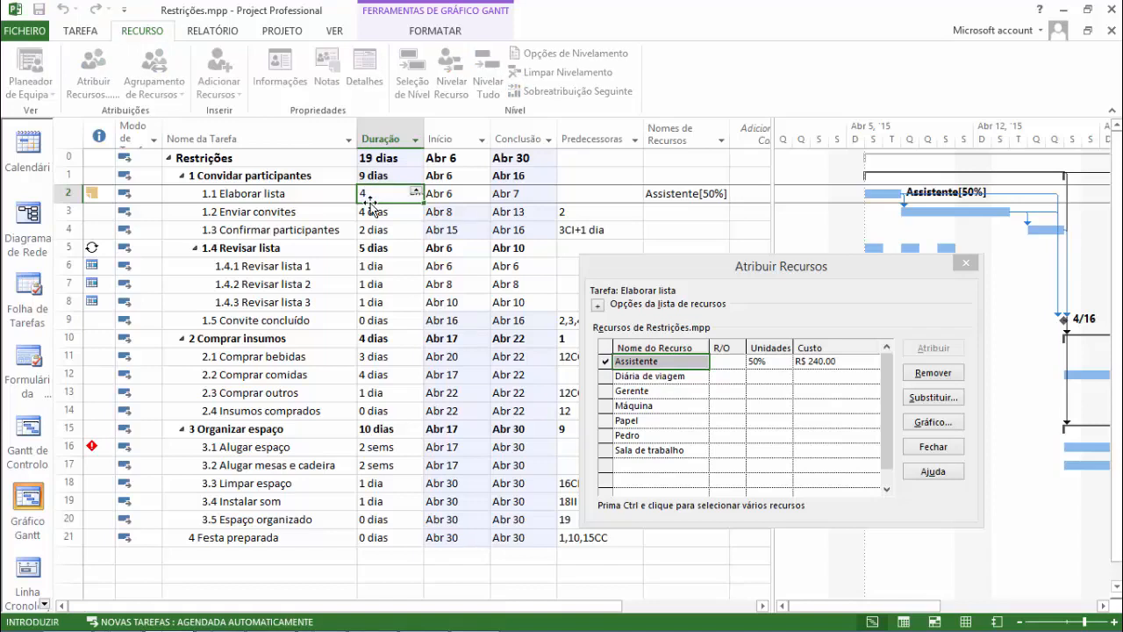
{"action": "type", "text": "h"}
{"action": "key", "text": "Return"}
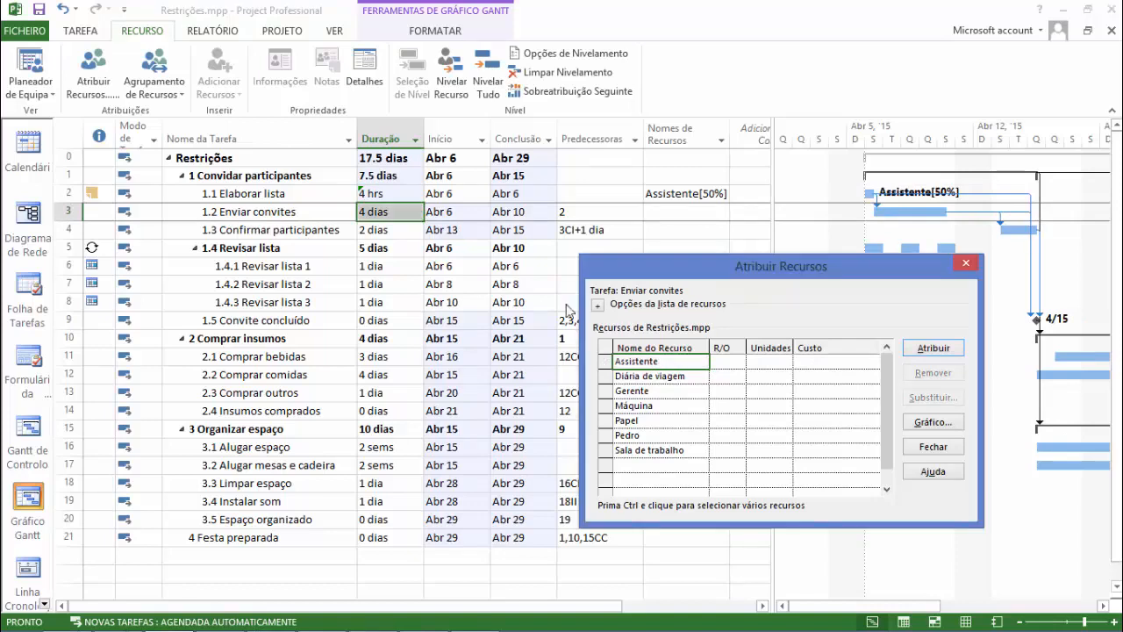
{"action": "left_click", "coordinate": [310, 200]}
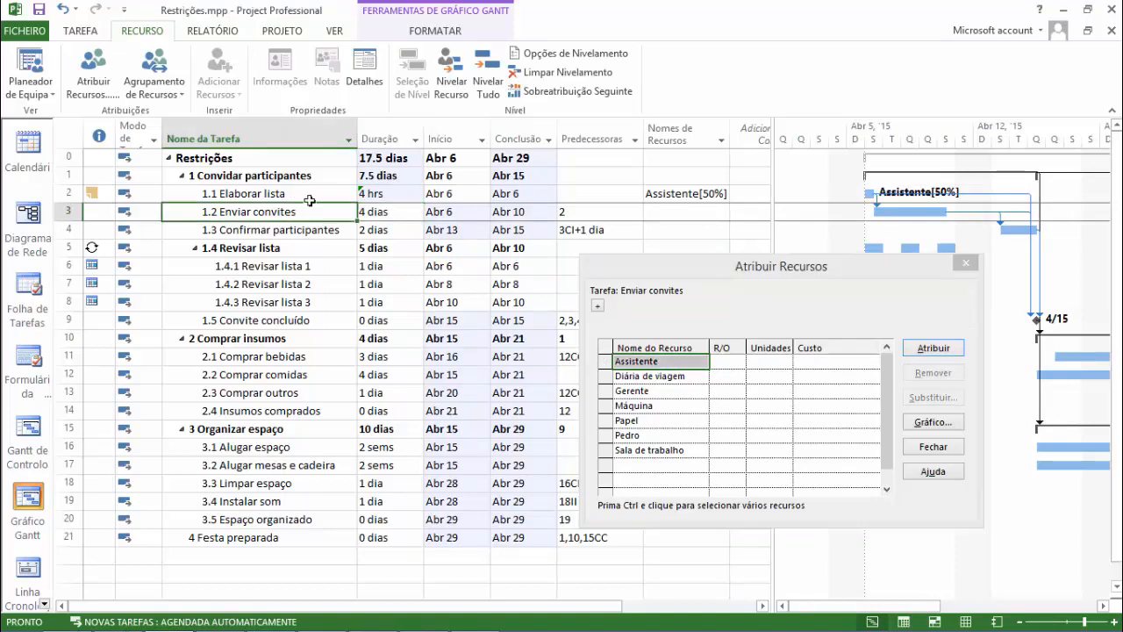
{"action": "left_click", "coordinate": [672, 365]}
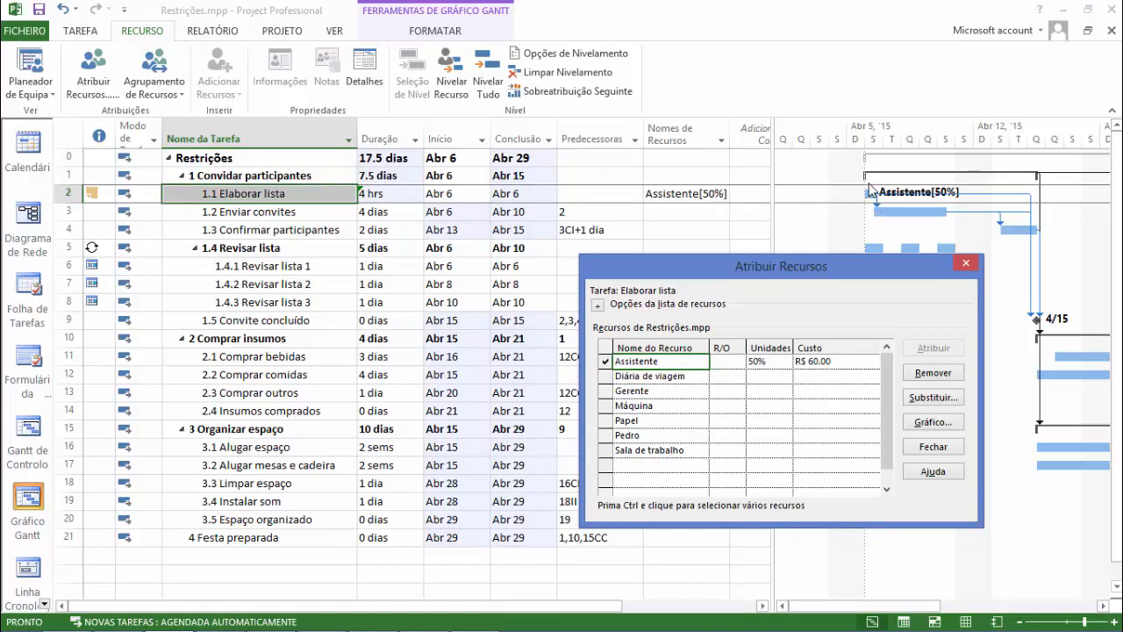
Set the duration of Elaborar lista to 1 day and reselect the task to compare the Assistente's cost.
{"action": "left_click", "coordinate": [396, 198]}
{"action": "left_click", "coordinate": [401, 198]}
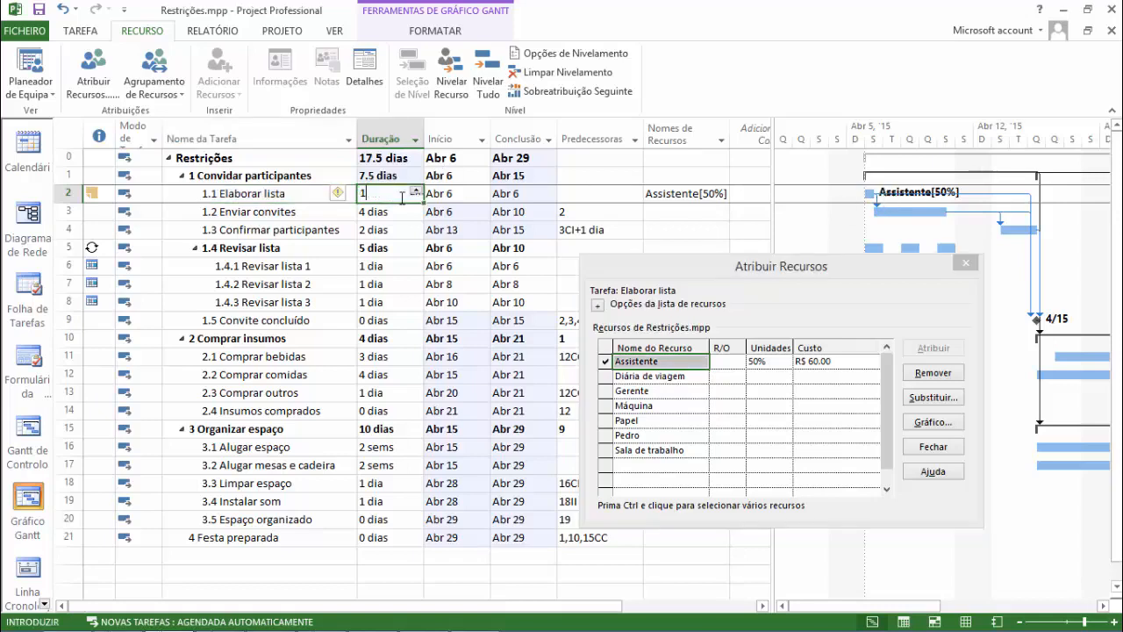
{"action": "type", "text": "1"}
{"action": "key", "text": "Return"}
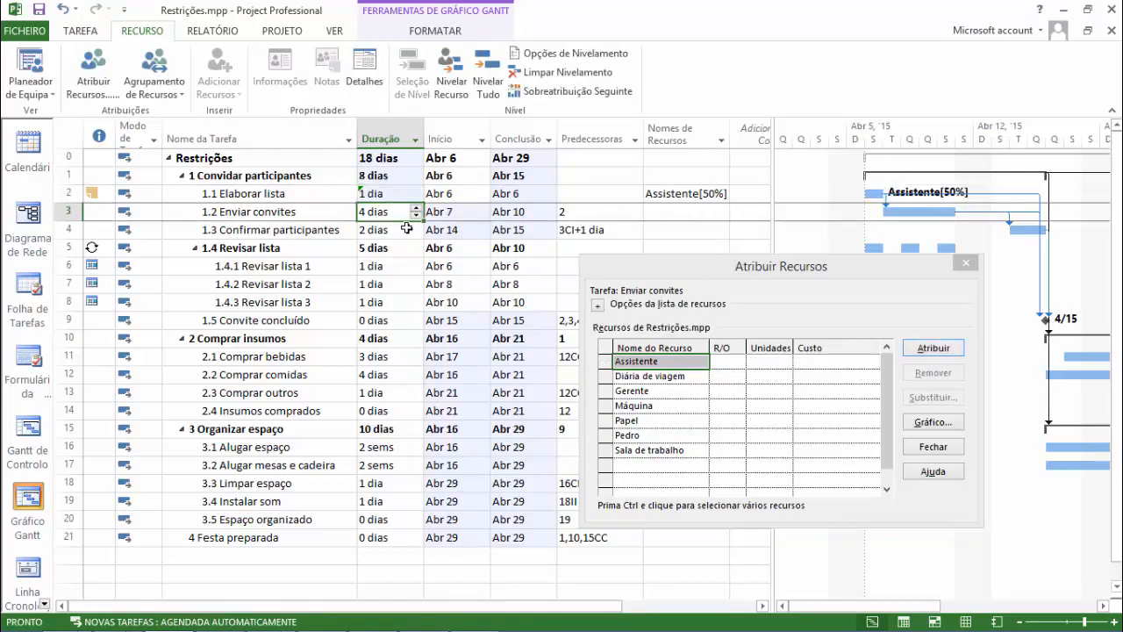
{"action": "key", "text": "Up"}
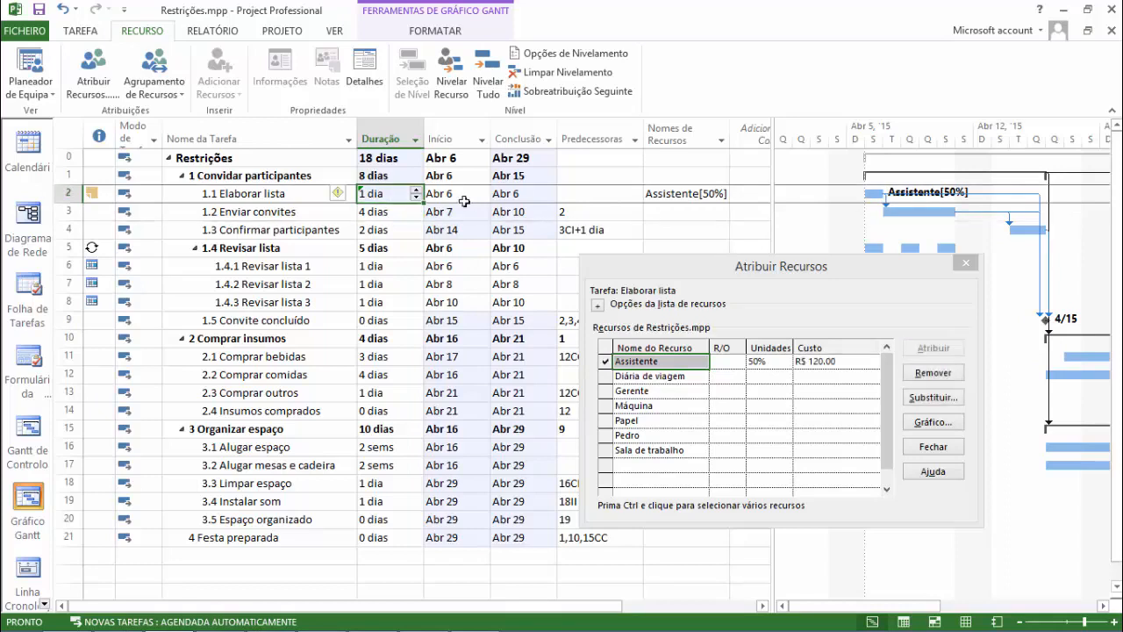
Set the duration of Elaborar lista to 8 hours and review the Assistente's units and cost.
{"action": "type", "text": "8h"}
{"action": "key", "text": "Return"}
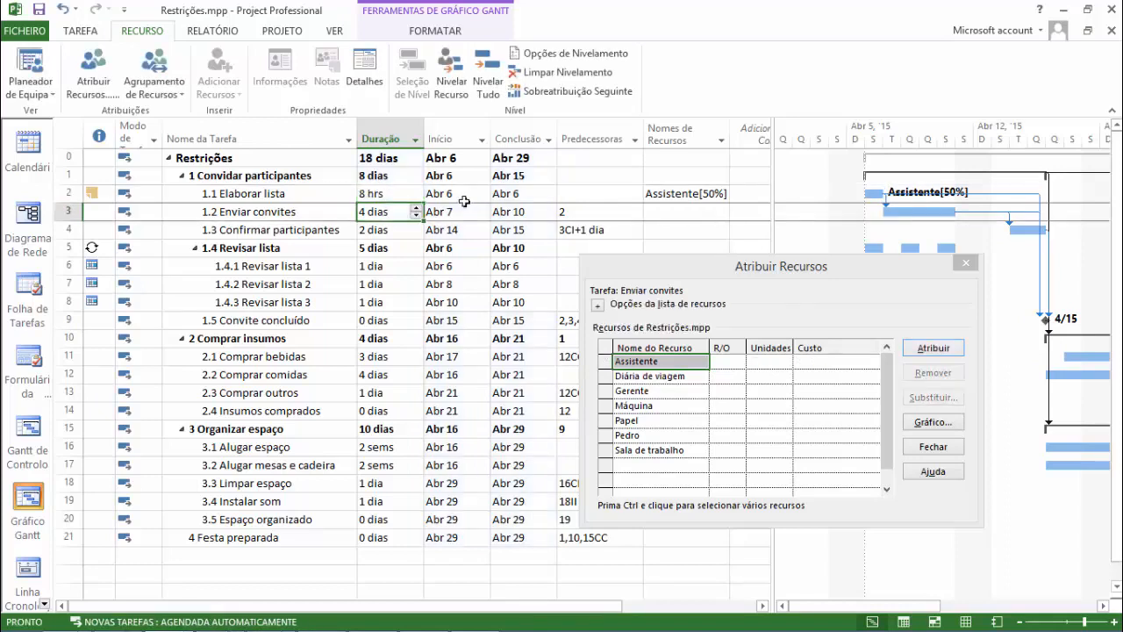
{"action": "left_click", "coordinate": [364, 194]}
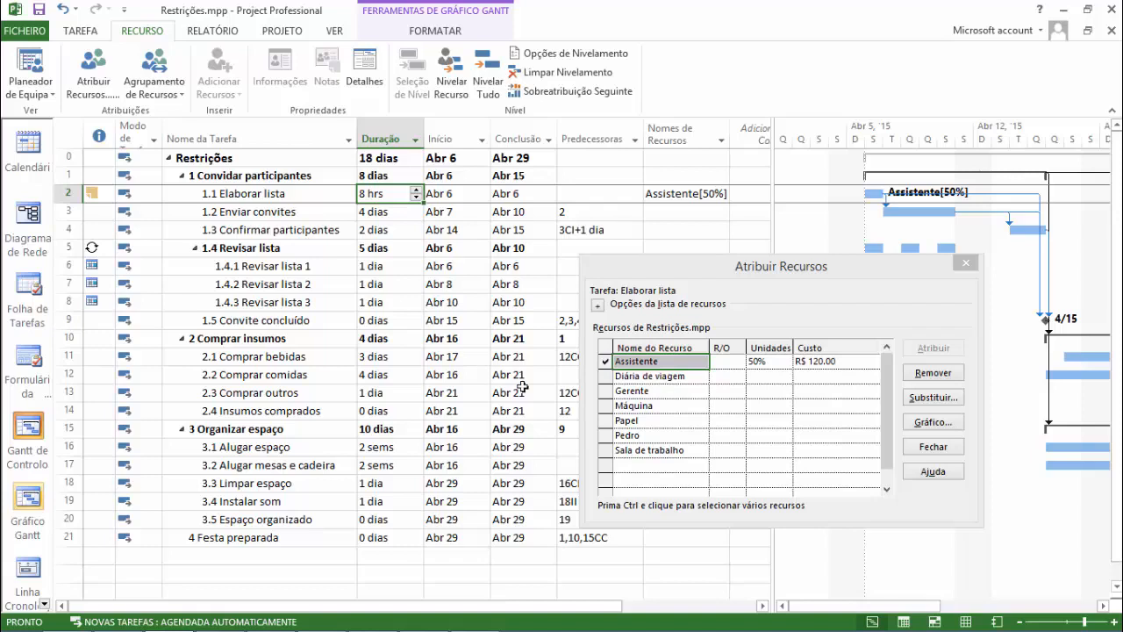
{"action": "left_click", "coordinate": [651, 377]}
{"action": "left_click", "coordinate": [652, 362]}
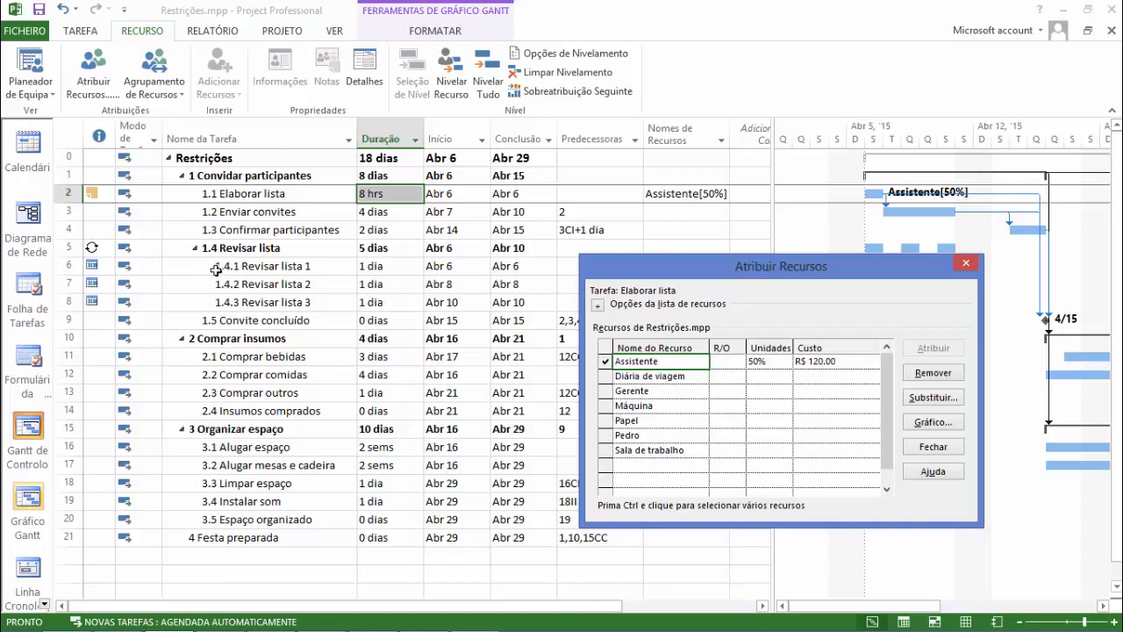
Assign the individually named person resource to task 1.2 Enviar convites.
{"action": "left_click", "coordinate": [303, 214]}
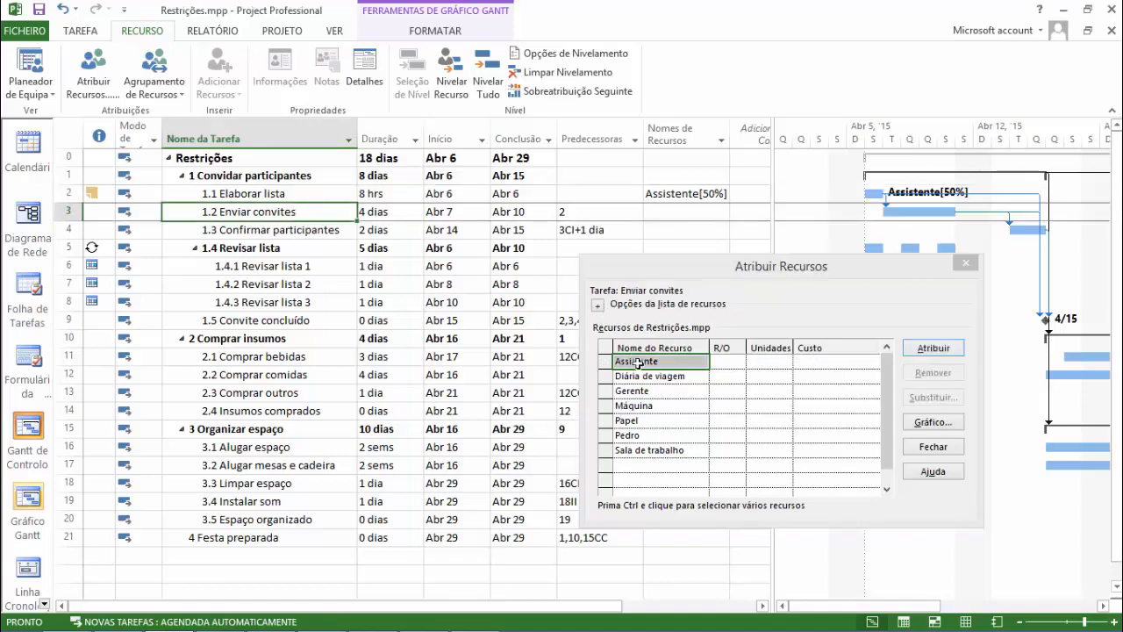
{"action": "left_click", "coordinate": [665, 435]}
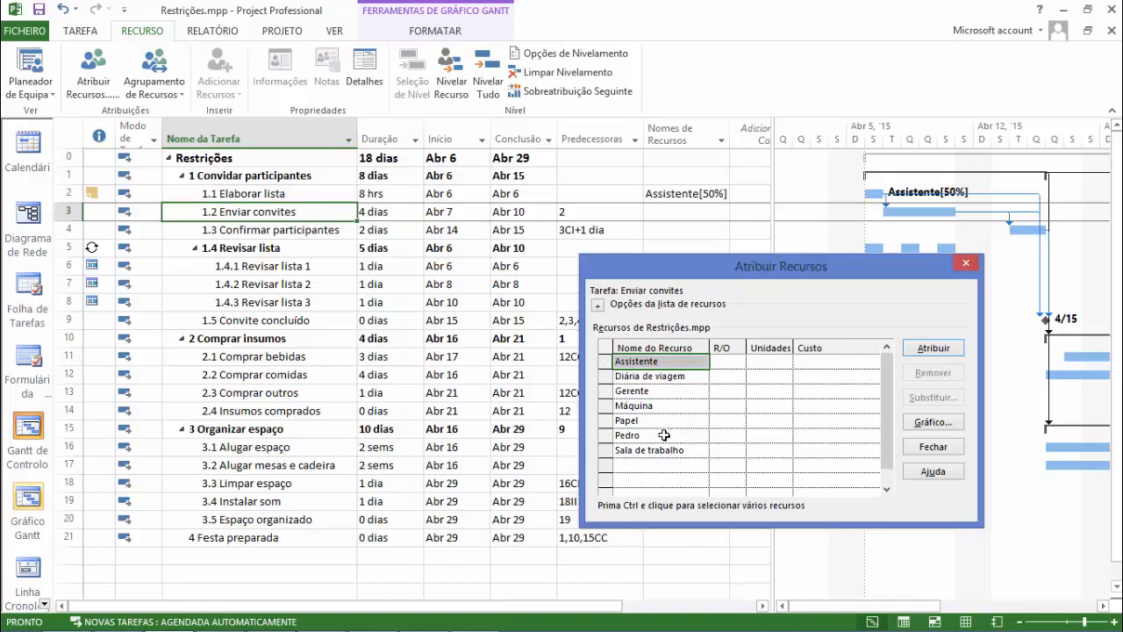
{"action": "left_click", "coordinate": [933, 349]}
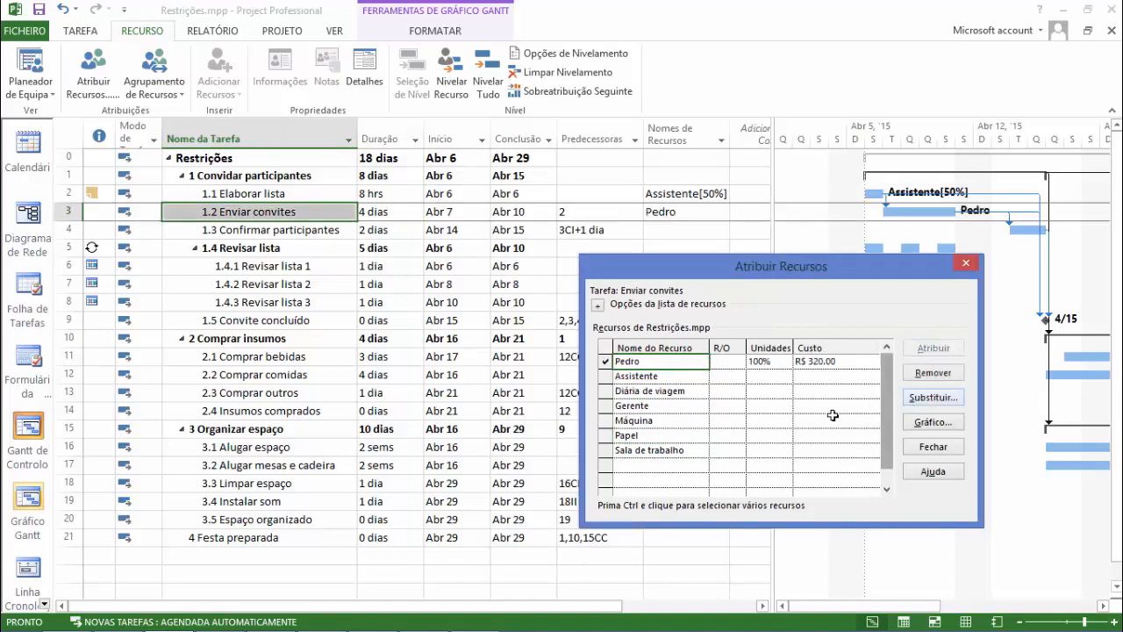
Assign the Assistente resource to task 1.3 Confirmar participantes.
{"action": "left_click", "coordinate": [313, 217]}
{"action": "key", "text": "Down"}
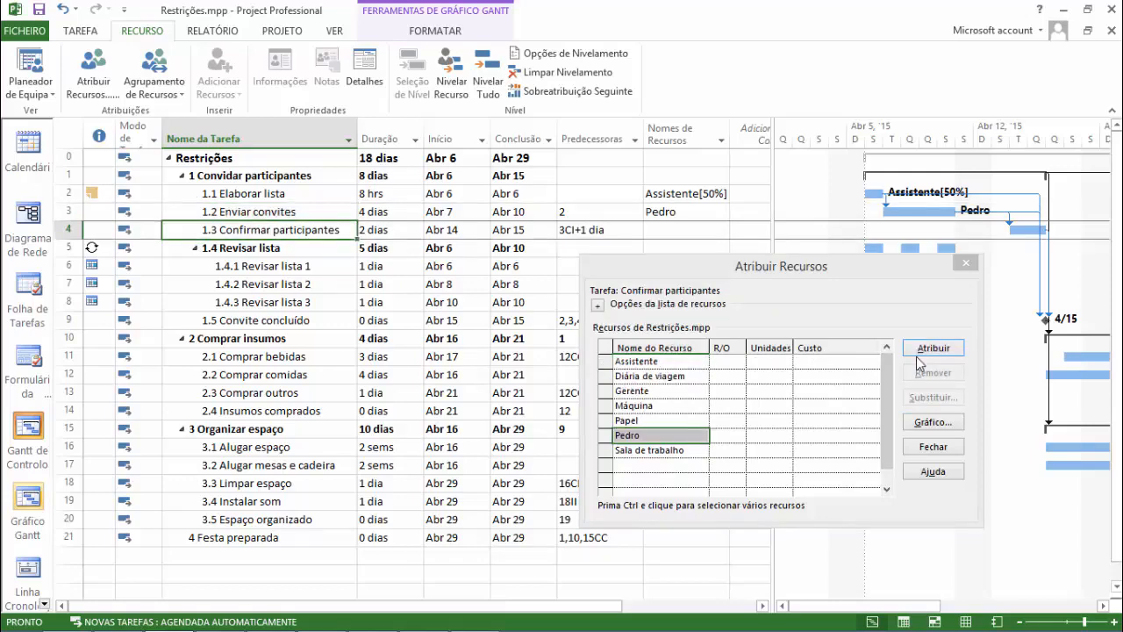
{"action": "left_click", "coordinate": [931, 355]}
{"action": "left_click", "coordinate": [935, 349]}
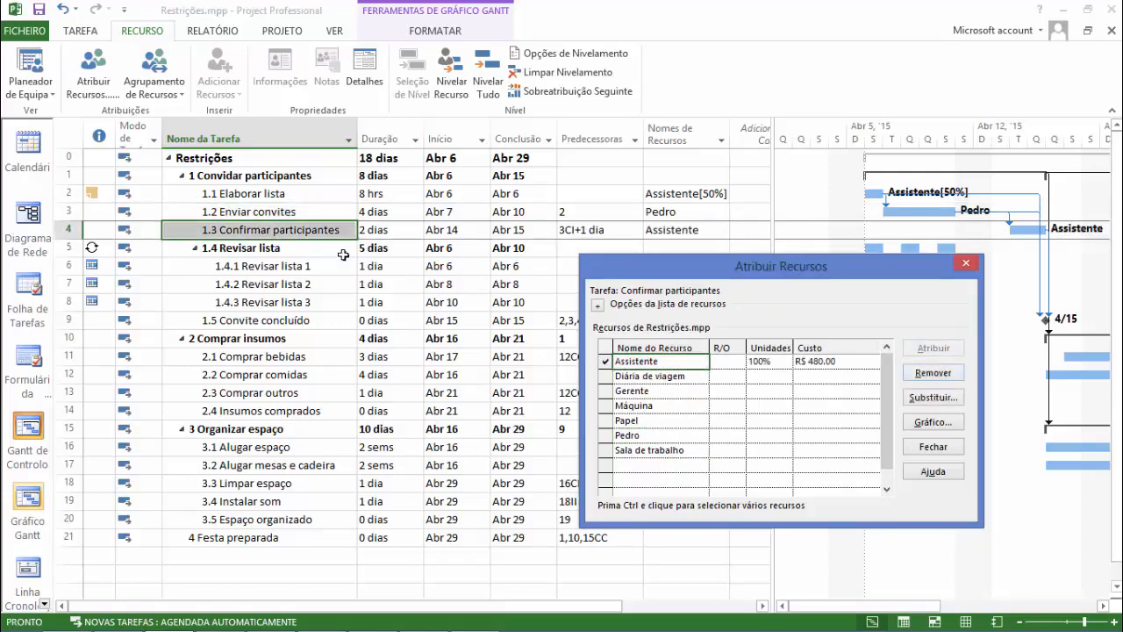
Assign the individually named person resource to the recurring task 1.4 Revisar lista.
{"action": "left_click_drag", "start_coordinate": [634, 261], "coordinate": [700, 278]}
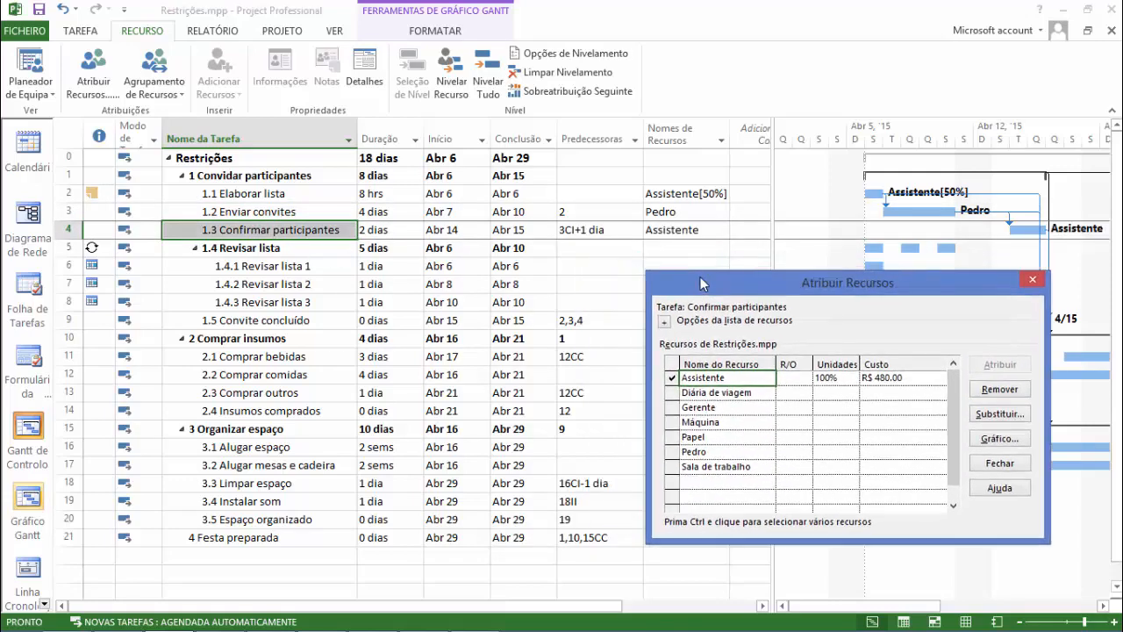
{"action": "left_click", "coordinate": [304, 249]}
{"action": "key", "text": "Down"}
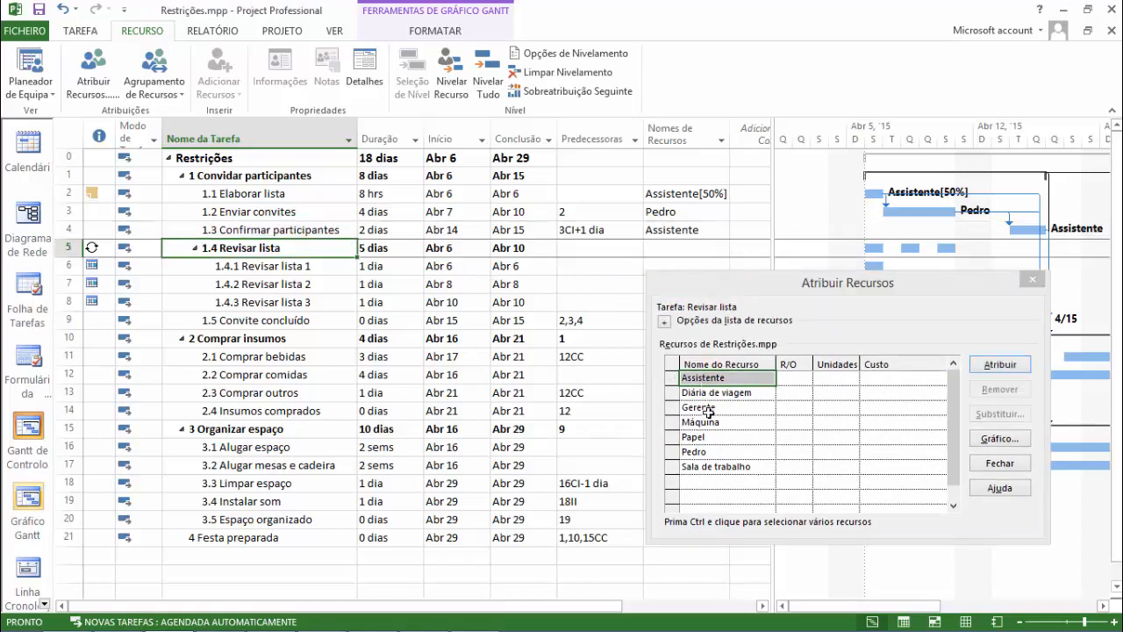
{"action": "left_click", "coordinate": [709, 451]}
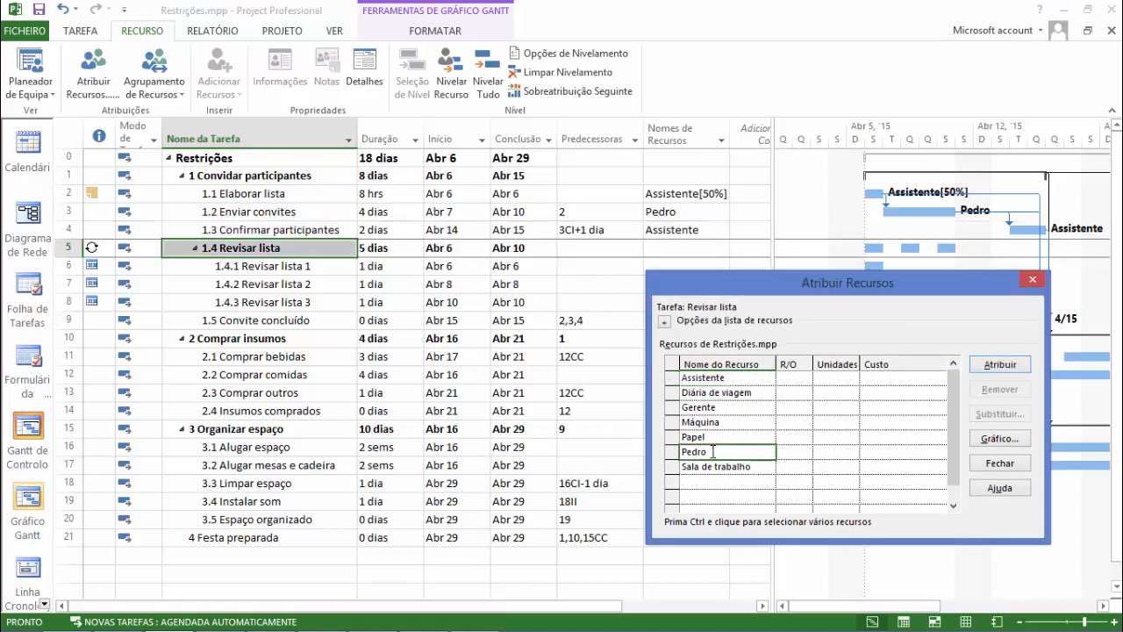
{"action": "left_click", "coordinate": [999, 365]}
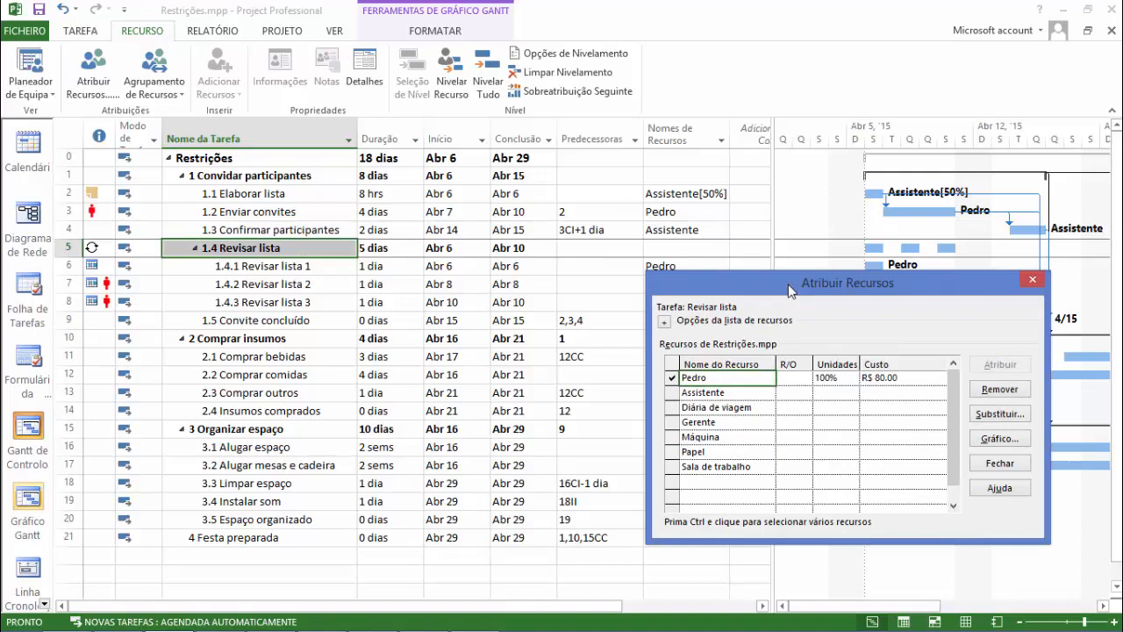
Move the resource assignment dialog clear of the table and check the assignments on the Revisar lista occurrences.
{"action": "left_click_drag", "start_coordinate": [790, 289], "coordinate": [691, 375]}
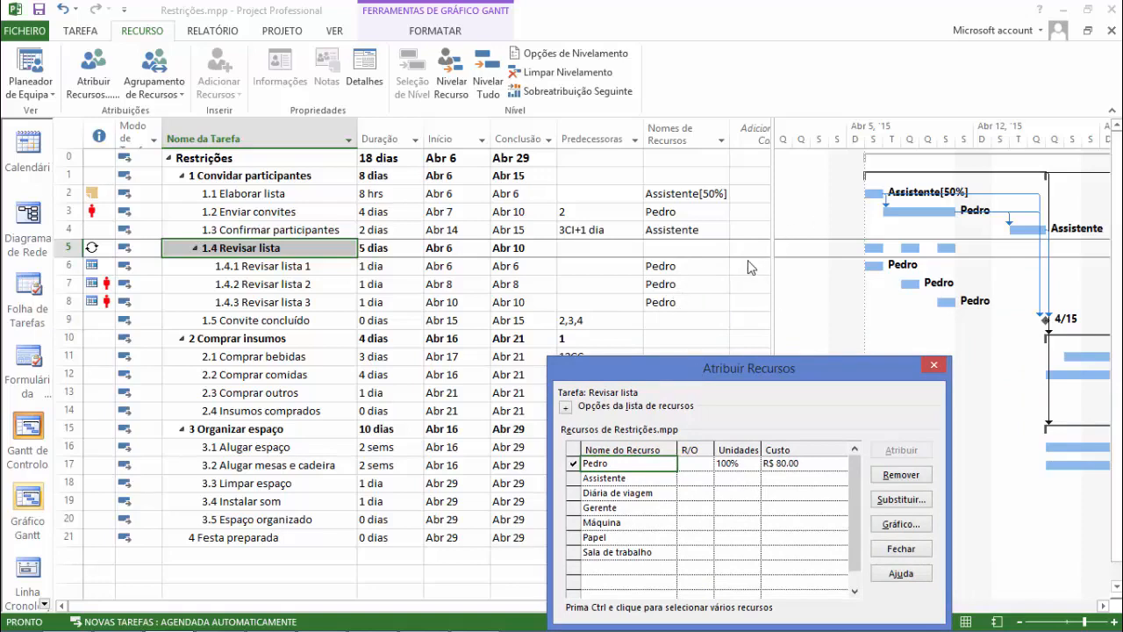
{"action": "left_click_drag", "start_coordinate": [693, 366], "coordinate": [521, 179]}
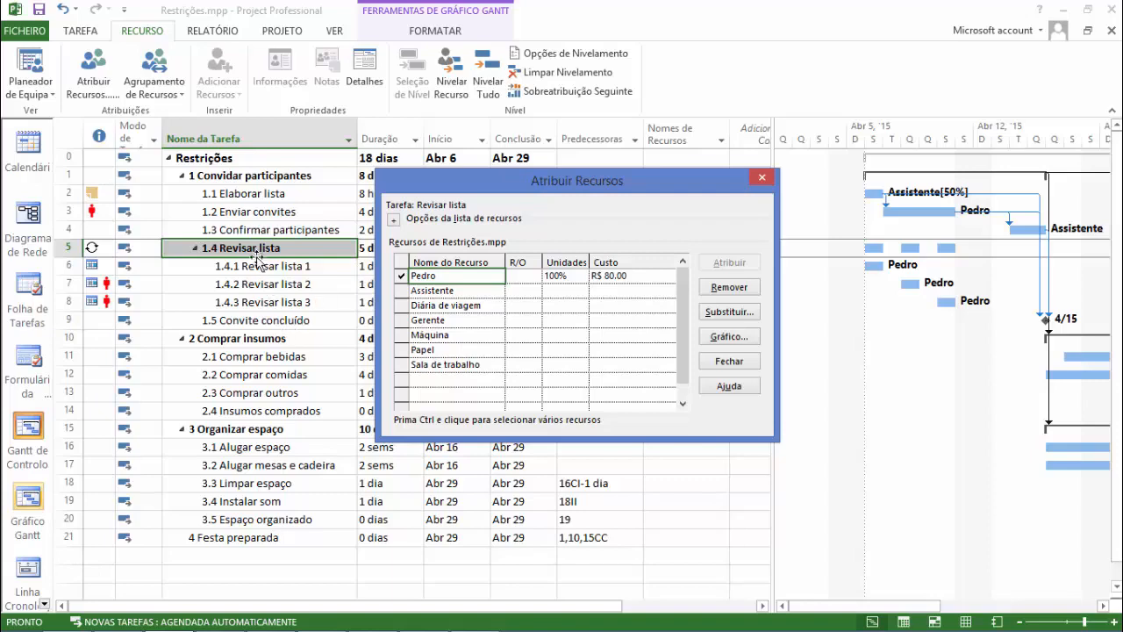
{"action": "left_click_drag", "start_coordinate": [436, 186], "coordinate": [649, 344]}
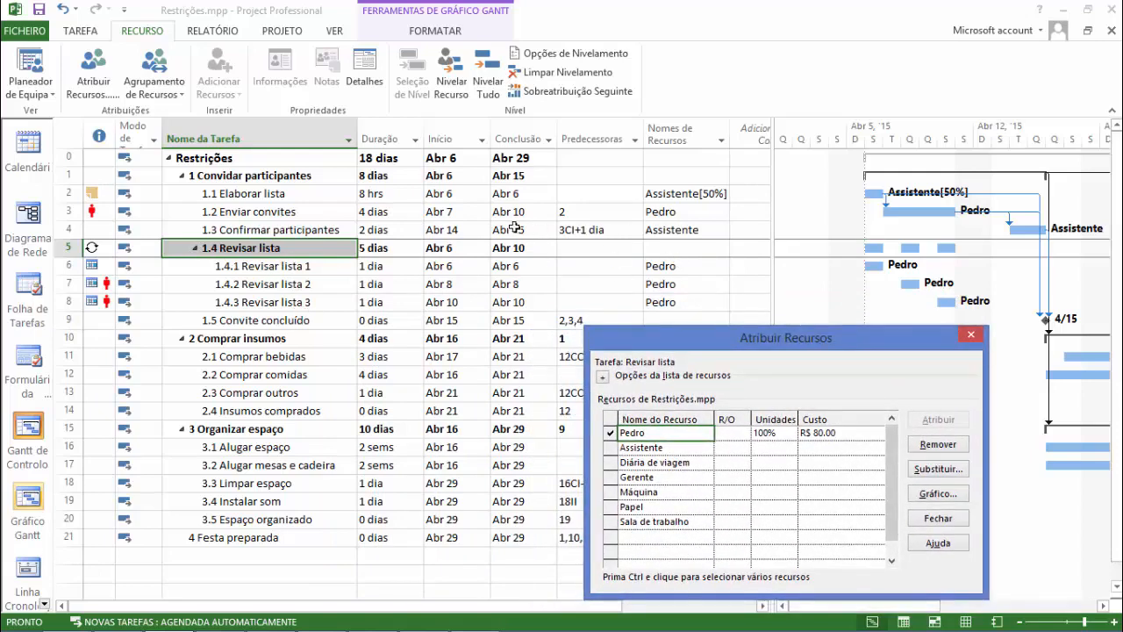
Examine the resource assignments of summary task 1 Convidar participantes and milestone 1.5 Convite concluído.
{"action": "left_click", "coordinate": [306, 179]}
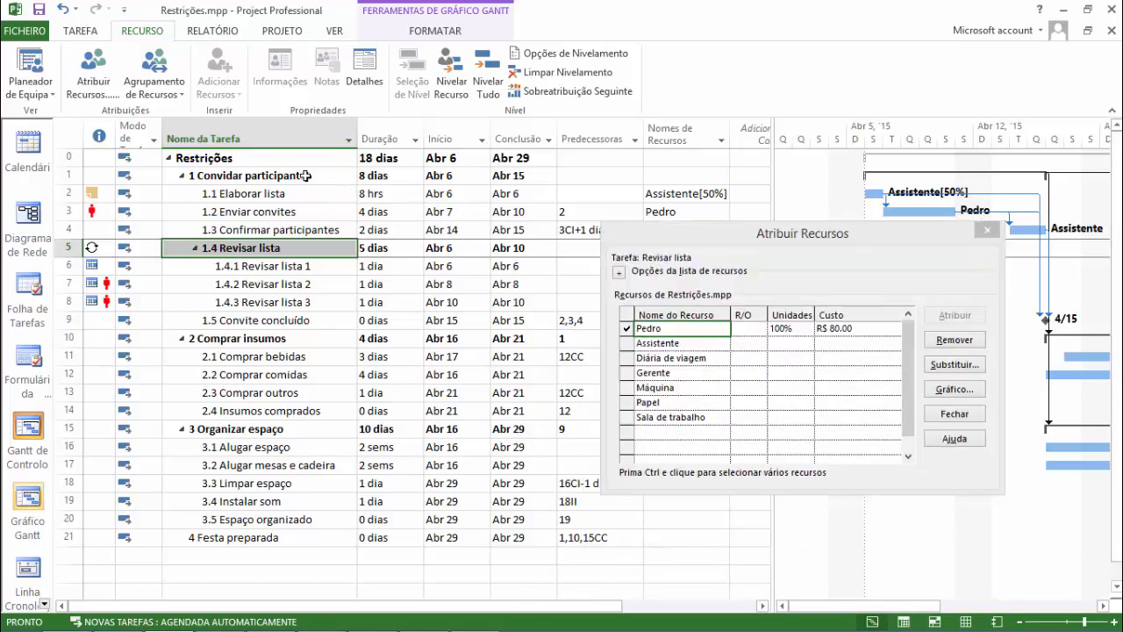
{"action": "left_click", "coordinate": [307, 176]}
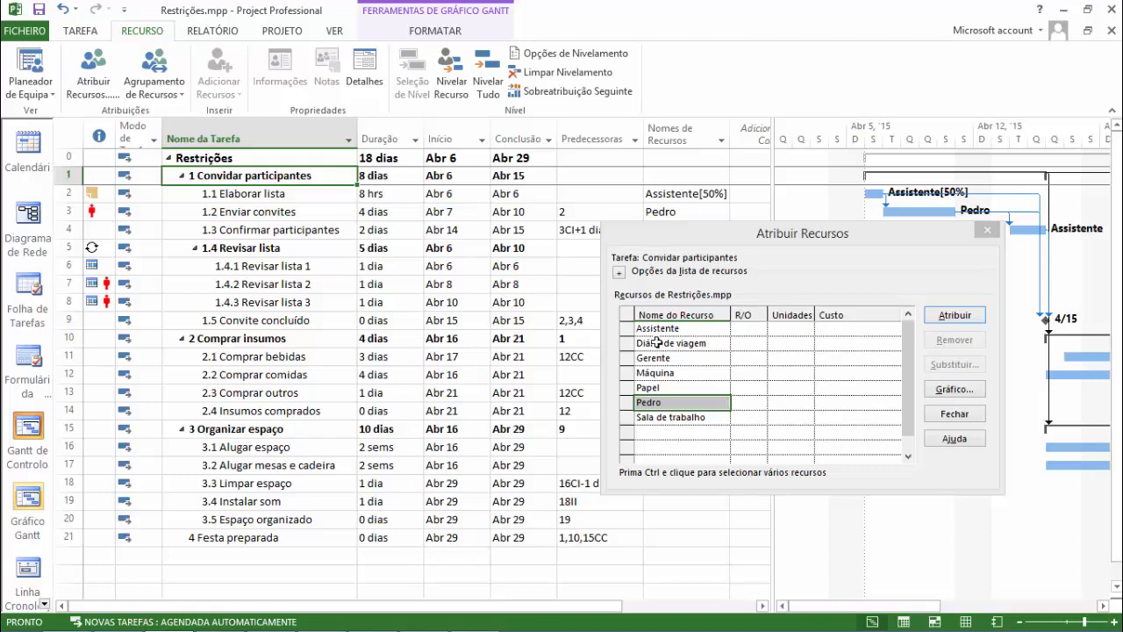
{"action": "left_click_drag", "start_coordinate": [709, 233], "coordinate": [427, 221]}
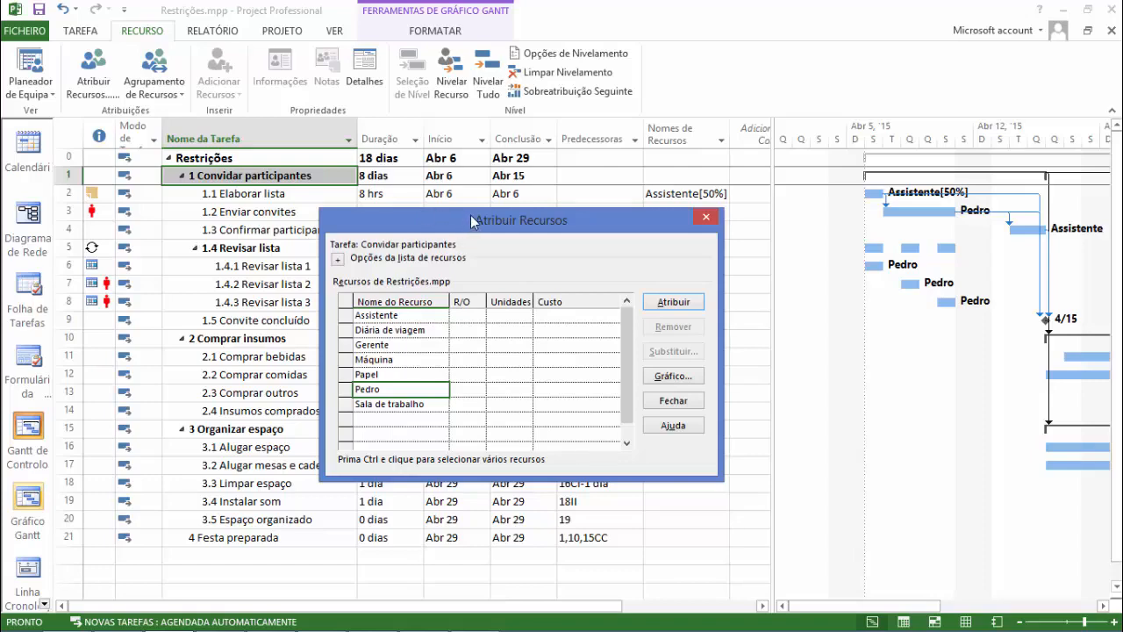
{"action": "left_click_drag", "start_coordinate": [471, 221], "coordinate": [692, 108]}
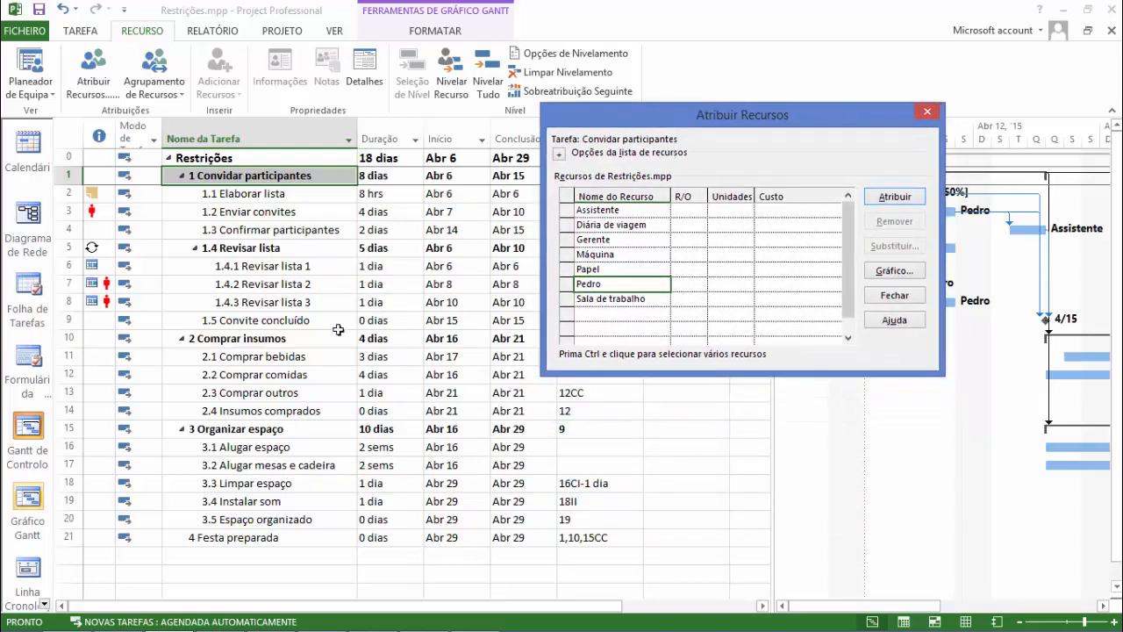
{"action": "left_click", "coordinate": [305, 323]}
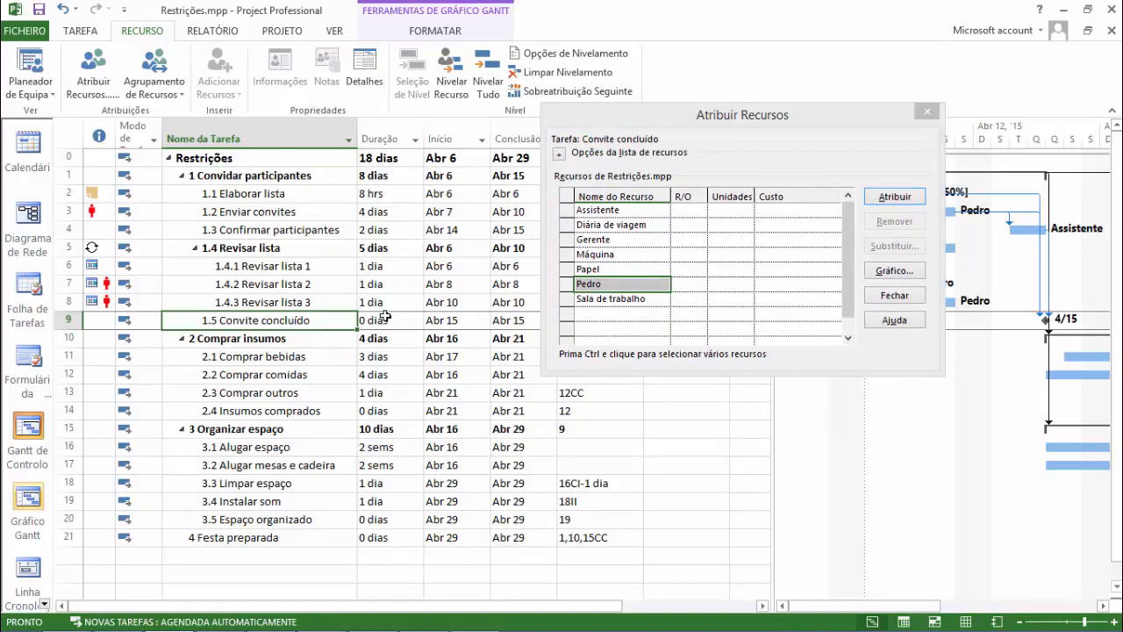
{"action": "left_click", "coordinate": [612, 226]}
Move the resource assignment dialog slightly down and assign the Assistente resource to task 2.1 Comprar bebidas.
{"action": "left_click", "coordinate": [293, 358]}
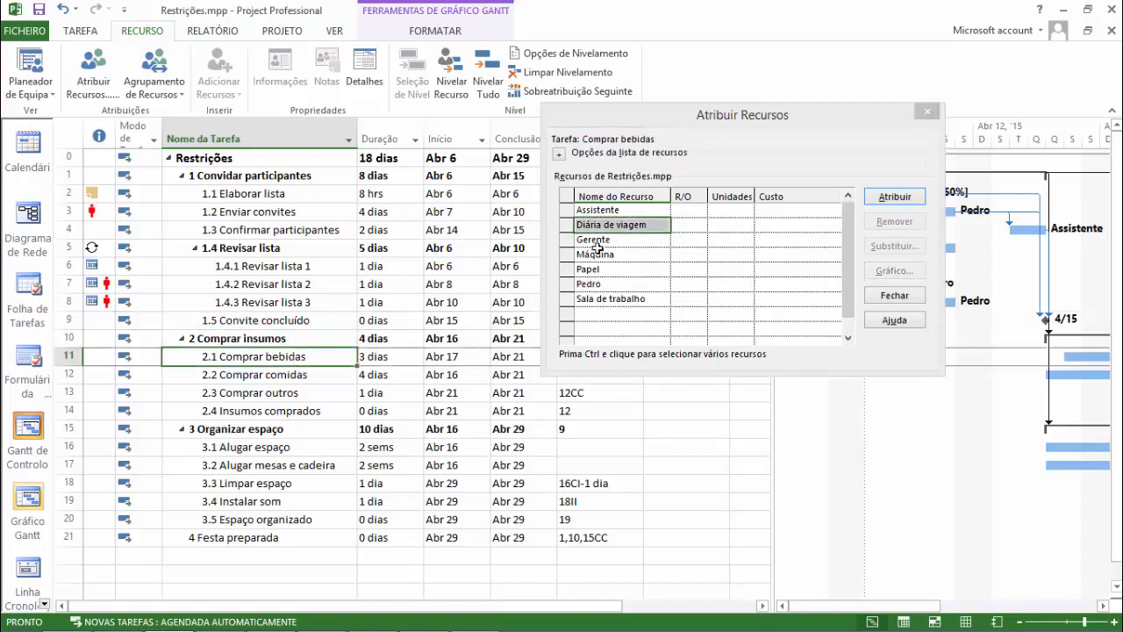
{"action": "left_click_drag", "start_coordinate": [663, 111], "coordinate": [672, 143]}
{"action": "left_click", "coordinate": [648, 244]}
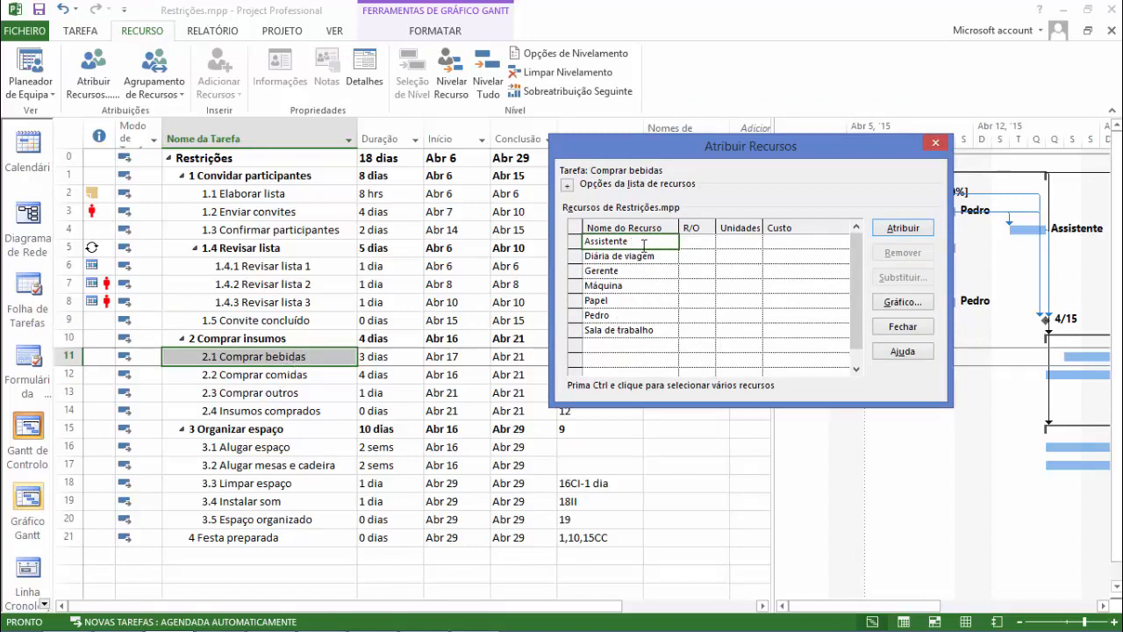
{"action": "left_click", "coordinate": [621, 315], "text": "ctrl"}
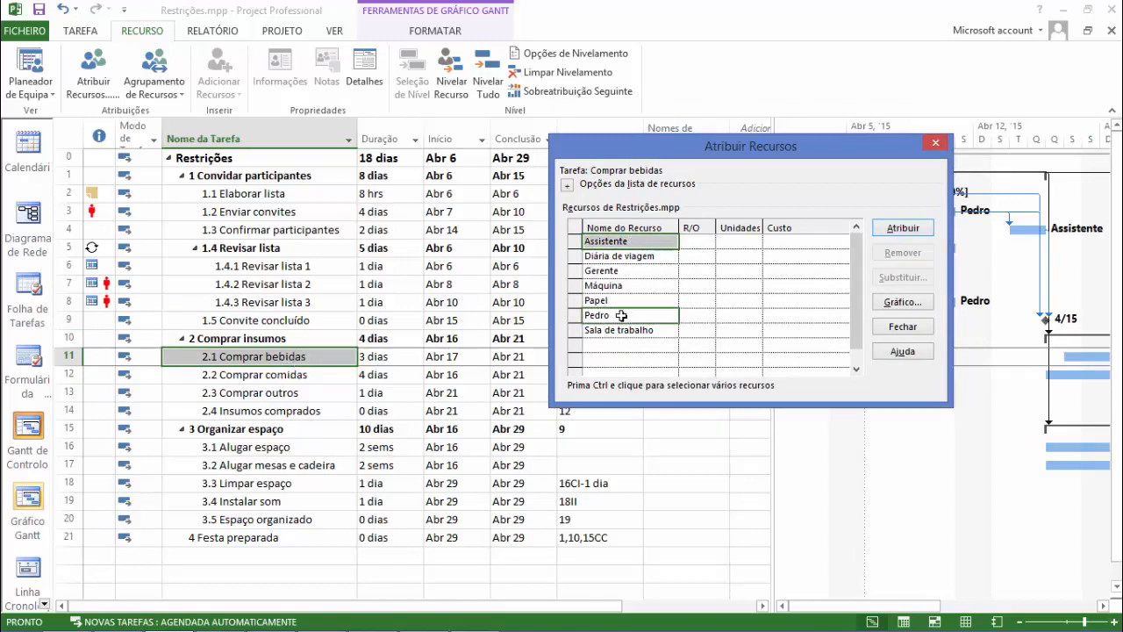
{"action": "left_click", "coordinate": [623, 242]}
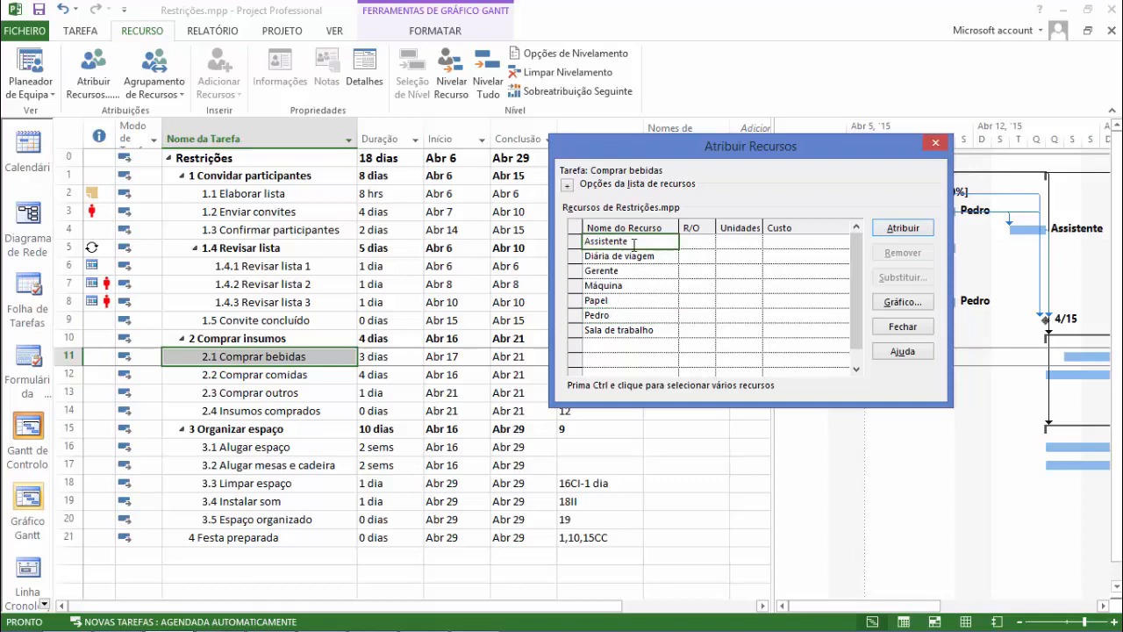
{"action": "left_click", "coordinate": [900, 232]}
Add the individually named person as a second resource on task 2.1 Comprar bebidas.
{"action": "left_click", "coordinate": [643, 306]}
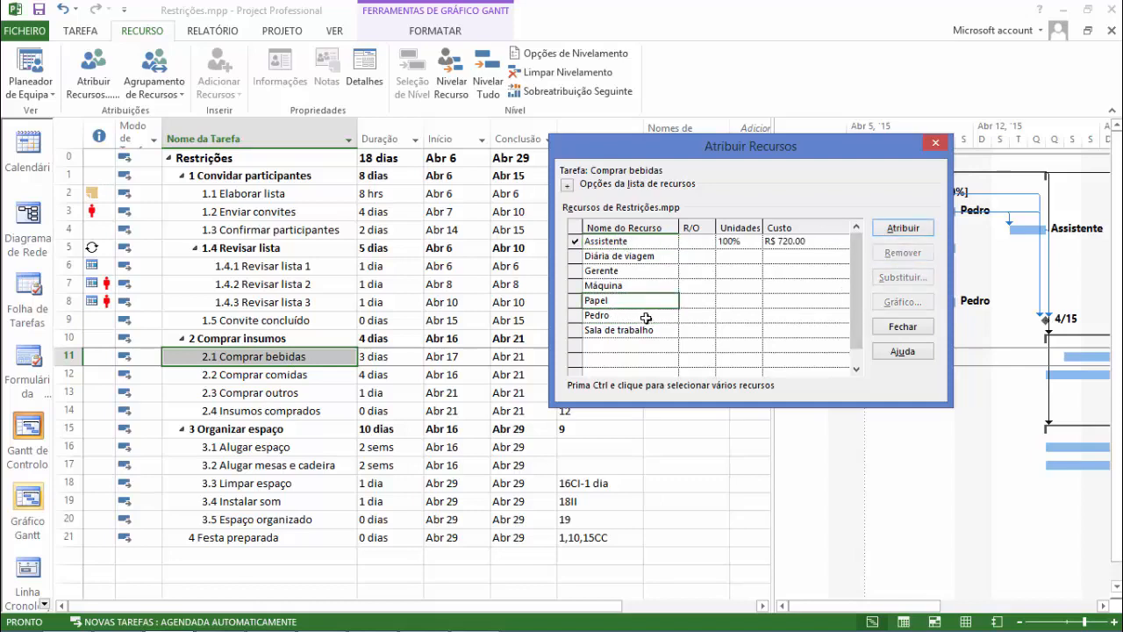
{"action": "left_click", "coordinate": [646, 316]}
{"action": "left_click", "coordinate": [904, 233]}
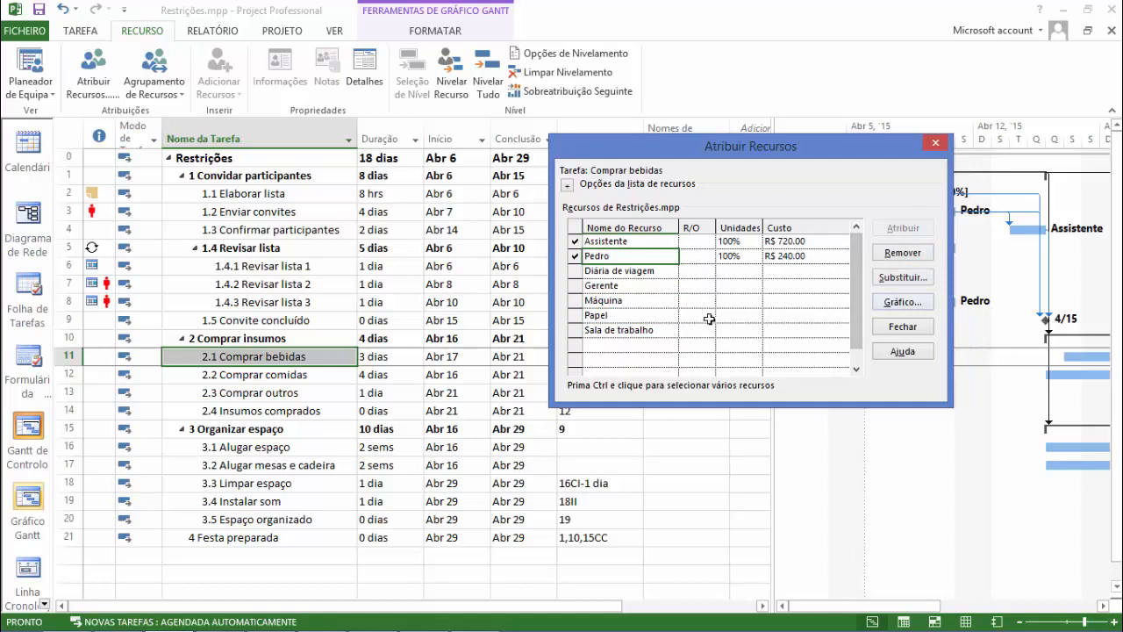
{"action": "left_click", "coordinate": [325, 357]}
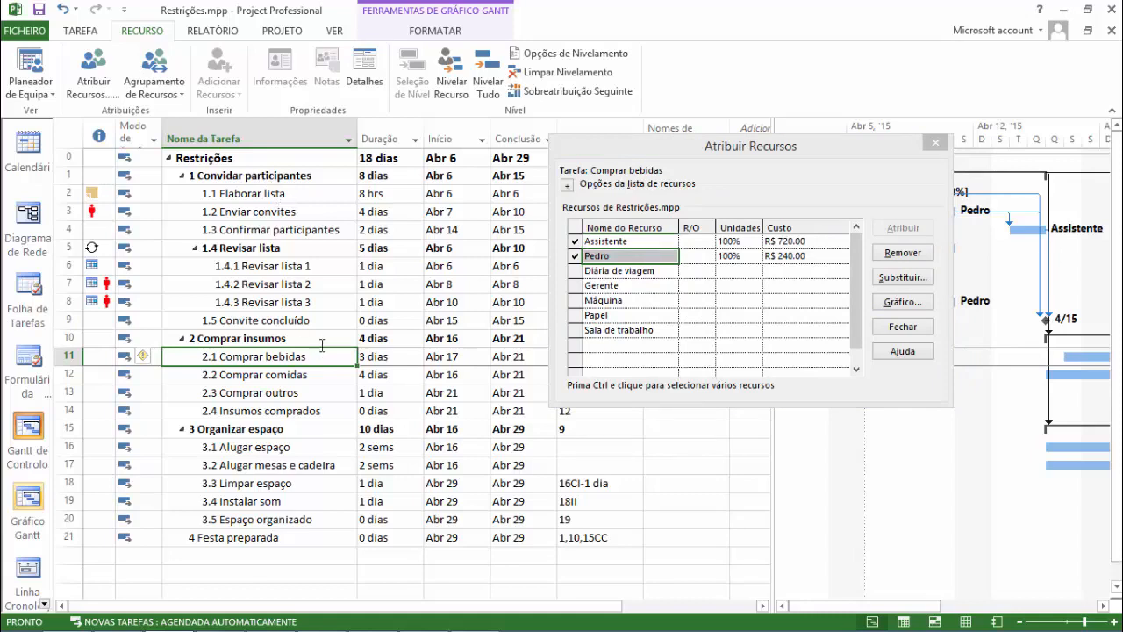
Remove the Assistente resource from task 1.1 Elaborar lista and assign the individually named person resource instead.
{"action": "left_click", "coordinate": [297, 195]}
{"action": "left_click", "coordinate": [652, 245]}
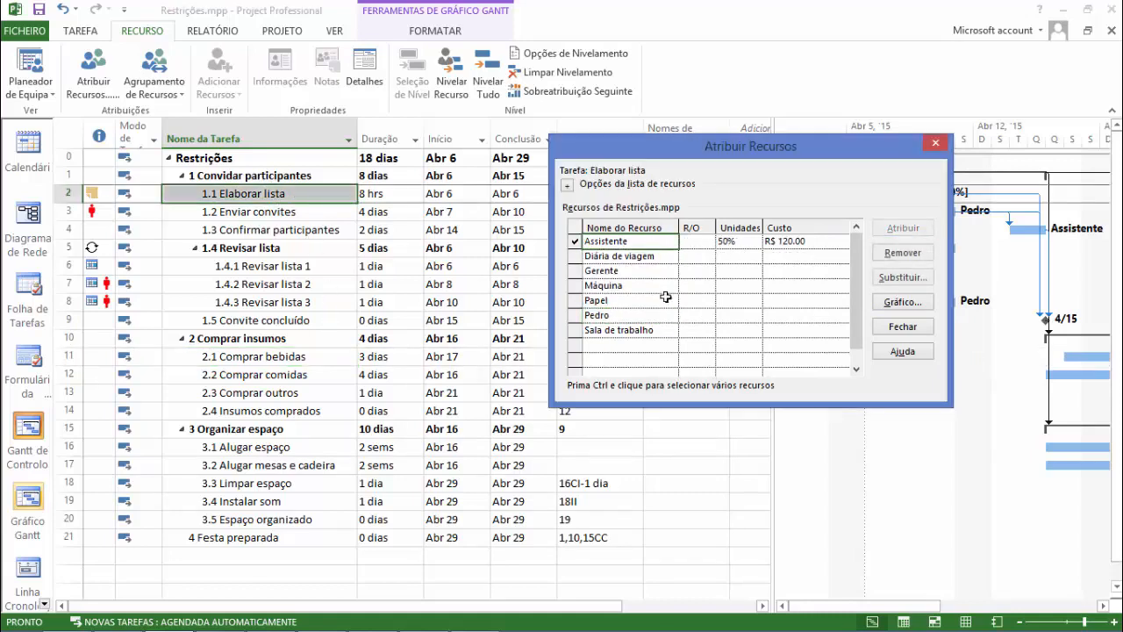
{"action": "left_click", "coordinate": [920, 254]}
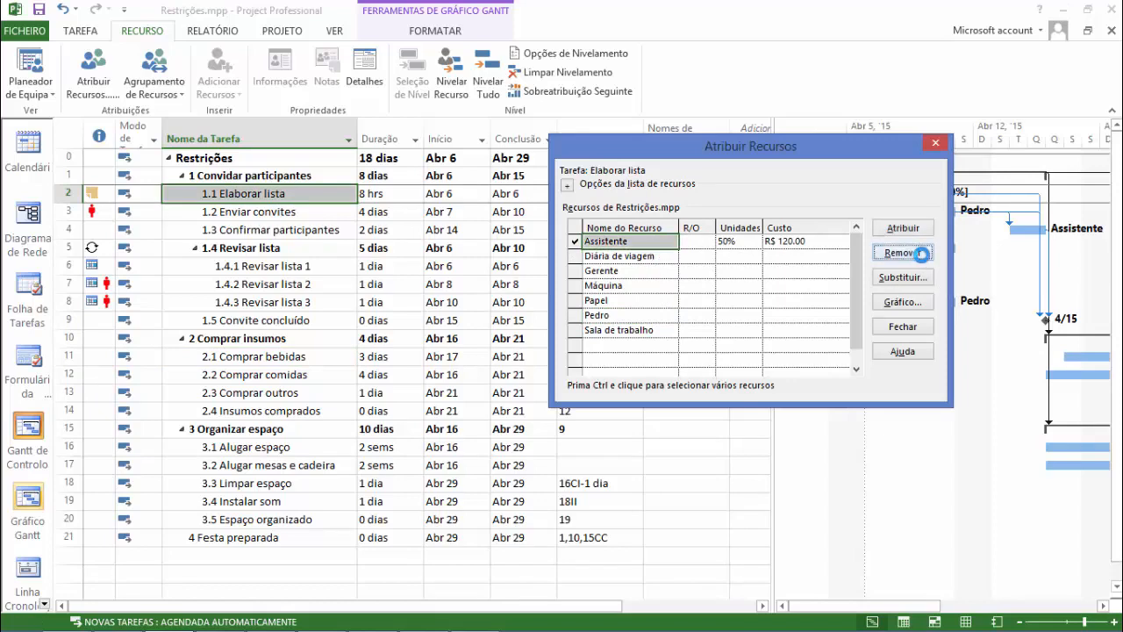
{"action": "left_click", "coordinate": [628, 314]}
{"action": "left_click", "coordinate": [902, 228]}
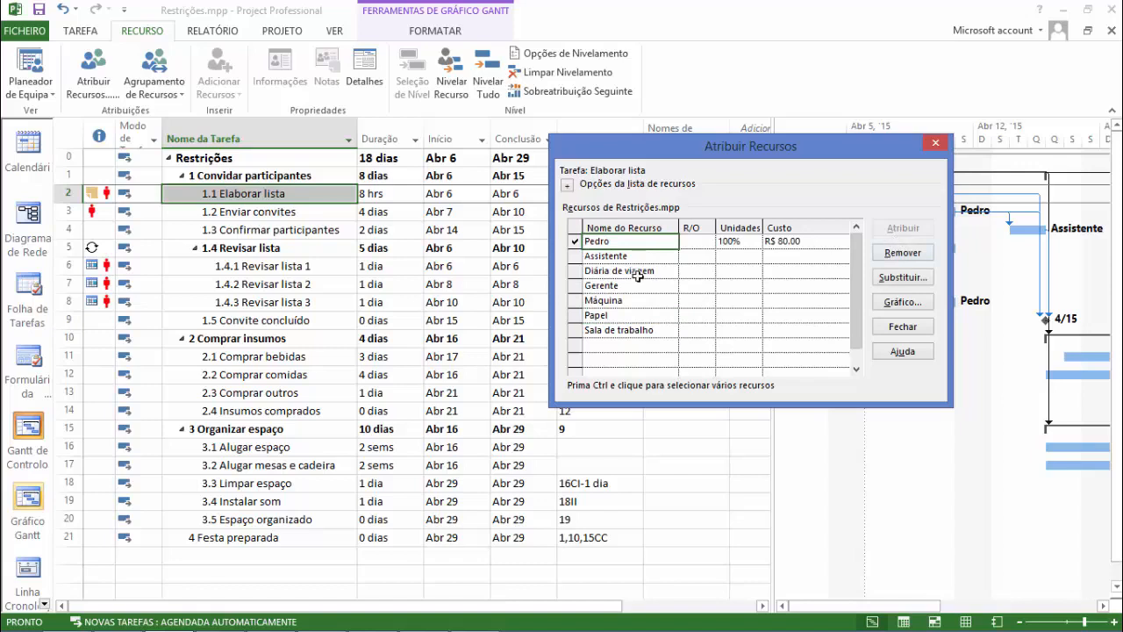
Assign the Gerente resource to task 2.2 Comprar comidas, keeping its default units.
{"action": "left_click", "coordinate": [274, 374]}
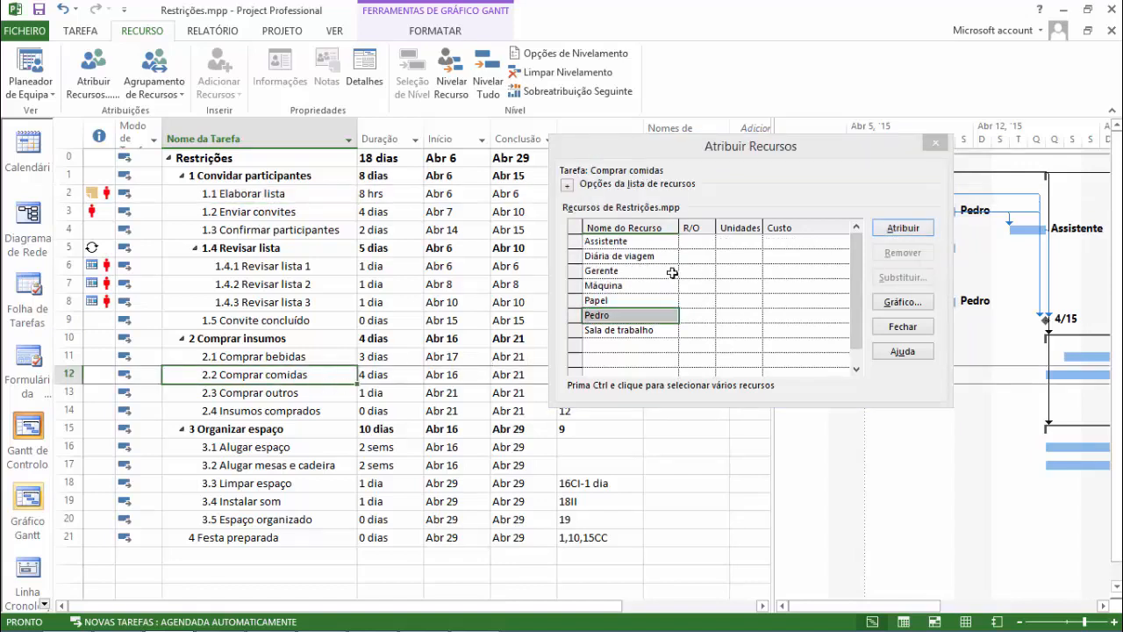
{"action": "left_click", "coordinate": [671, 272]}
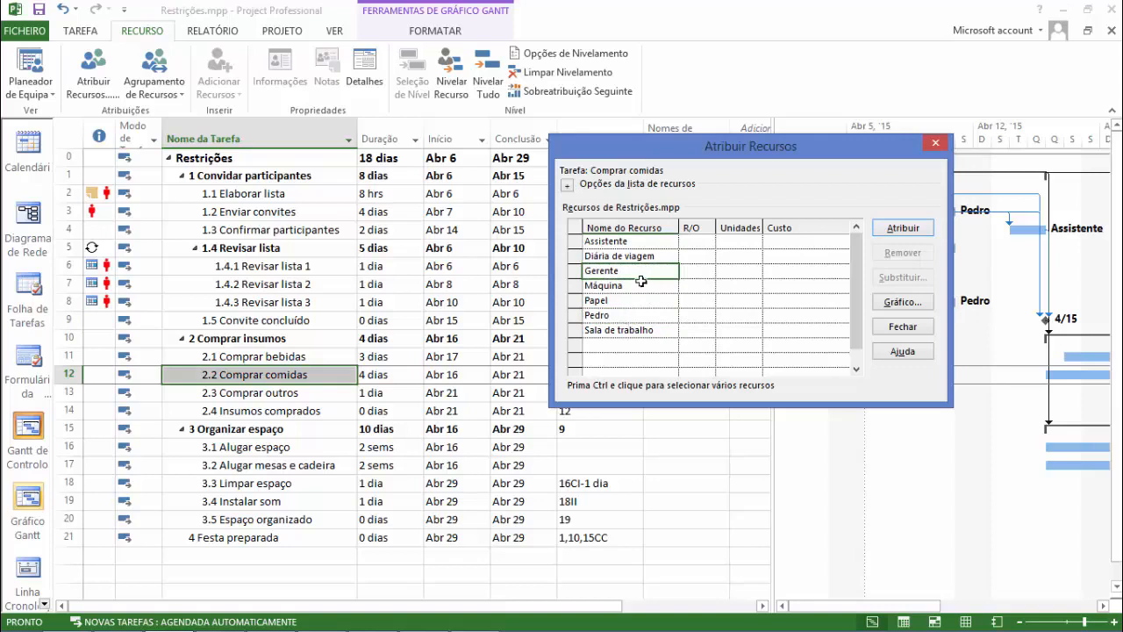
{"action": "left_click", "coordinate": [902, 230]}
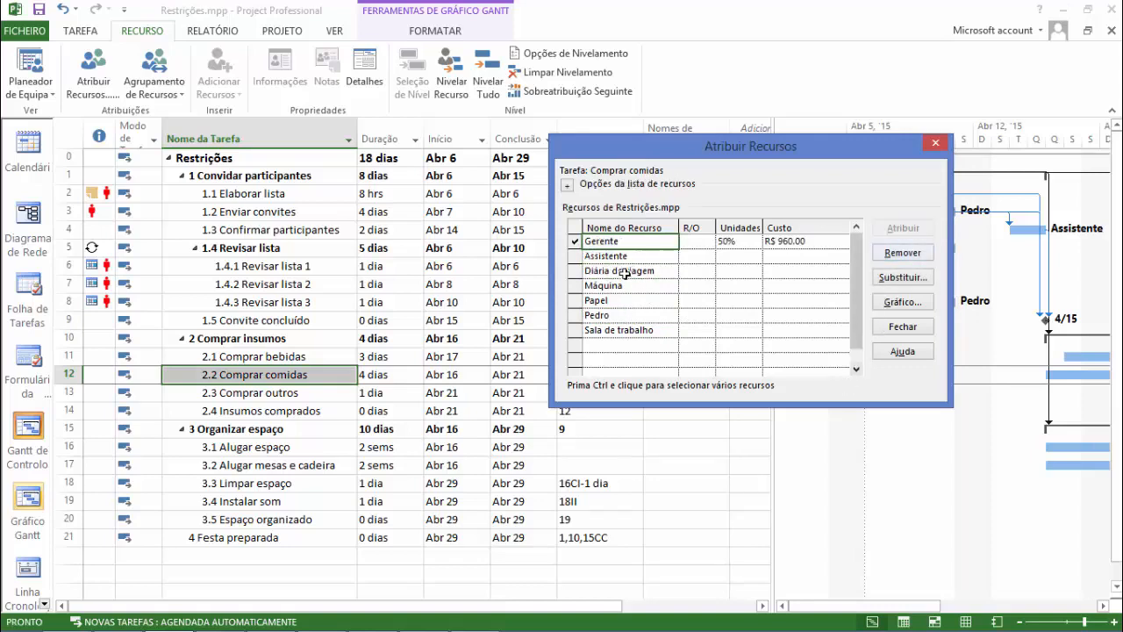
{"action": "left_click", "coordinate": [744, 243]}
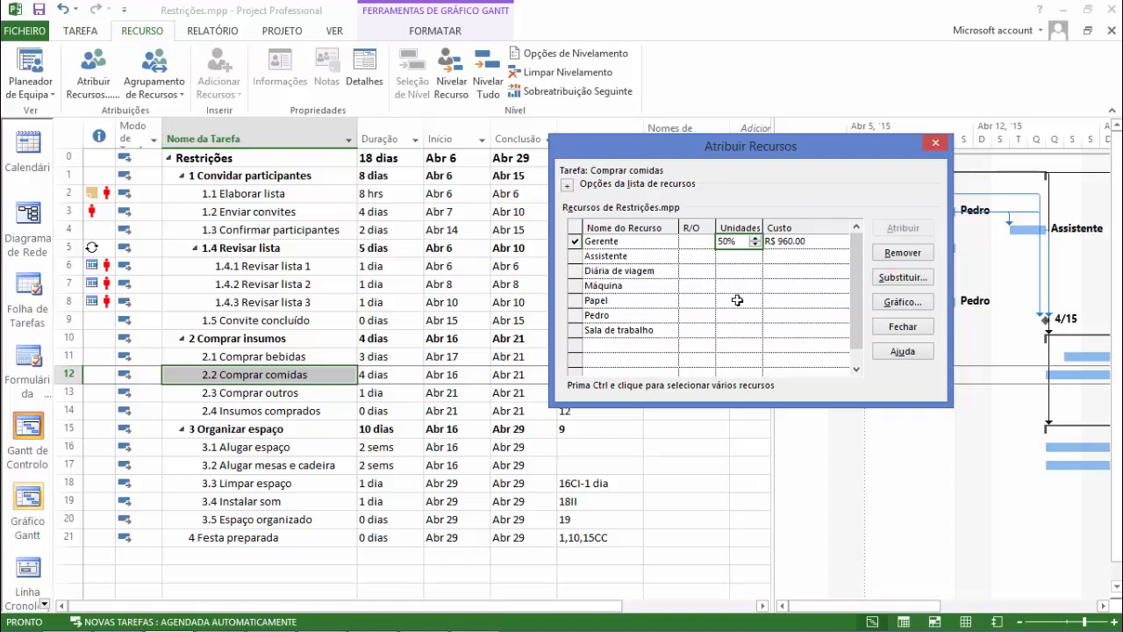
{"action": "left_click", "coordinate": [325, 391]}
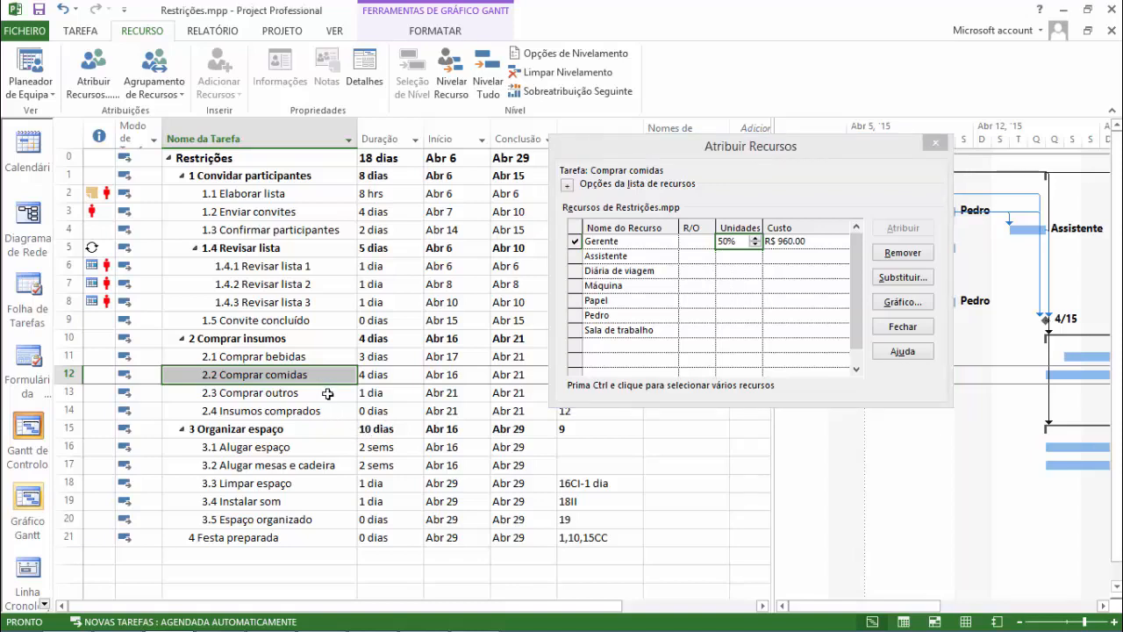
Assign the Gerente resource to task 2.3 Comprar outros.
{"action": "left_click", "coordinate": [326, 393]}
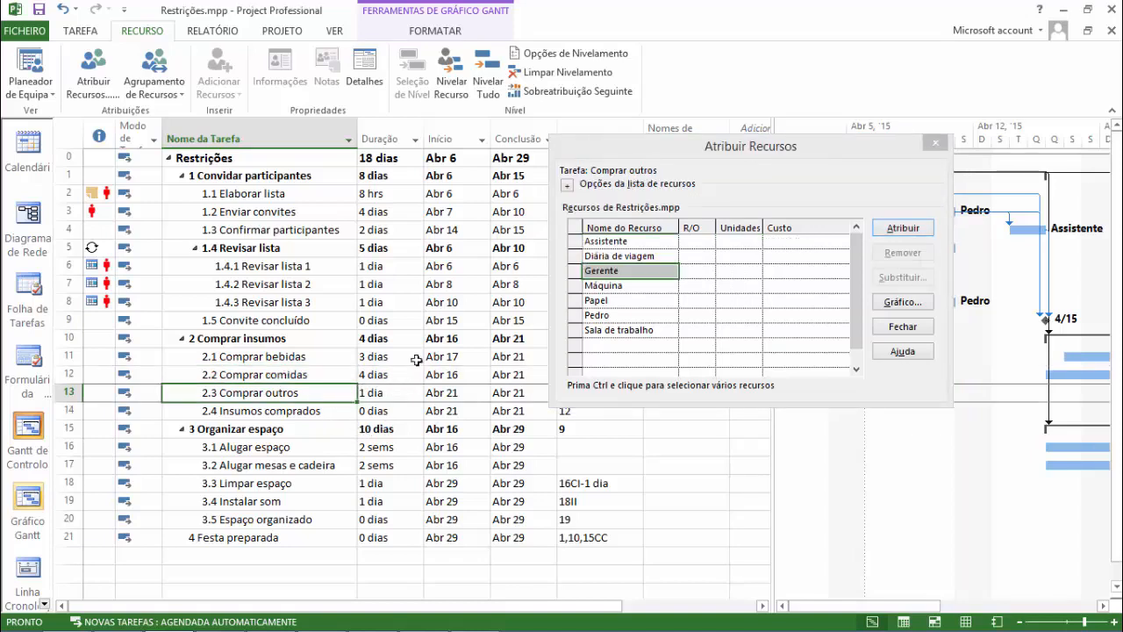
{"action": "left_click", "coordinate": [630, 270]}
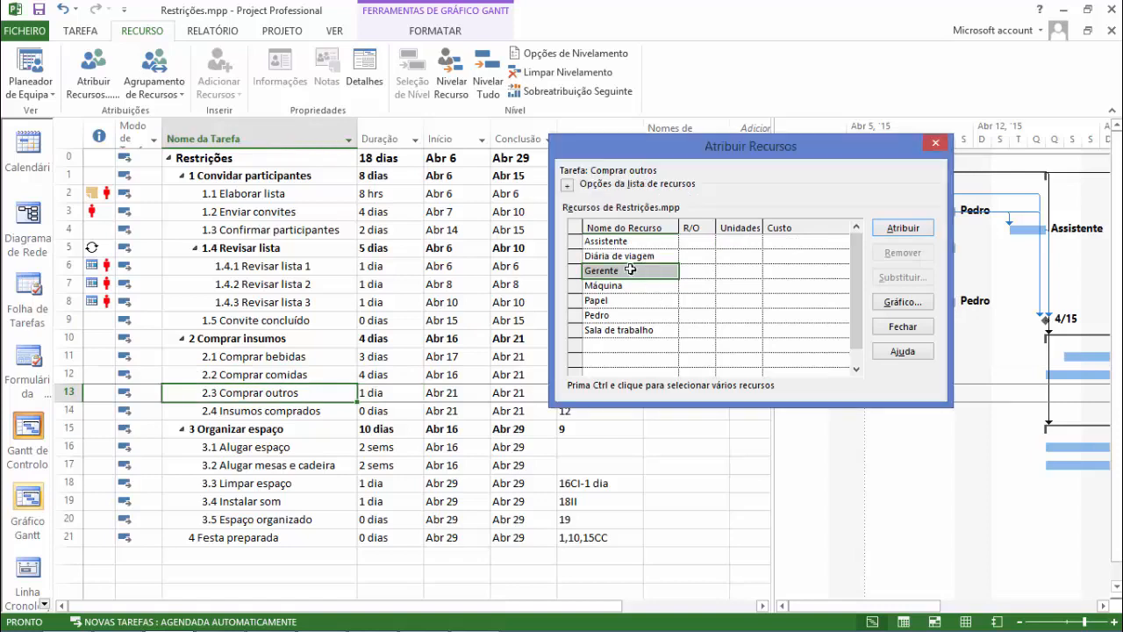
{"action": "left_click", "coordinate": [904, 229]}
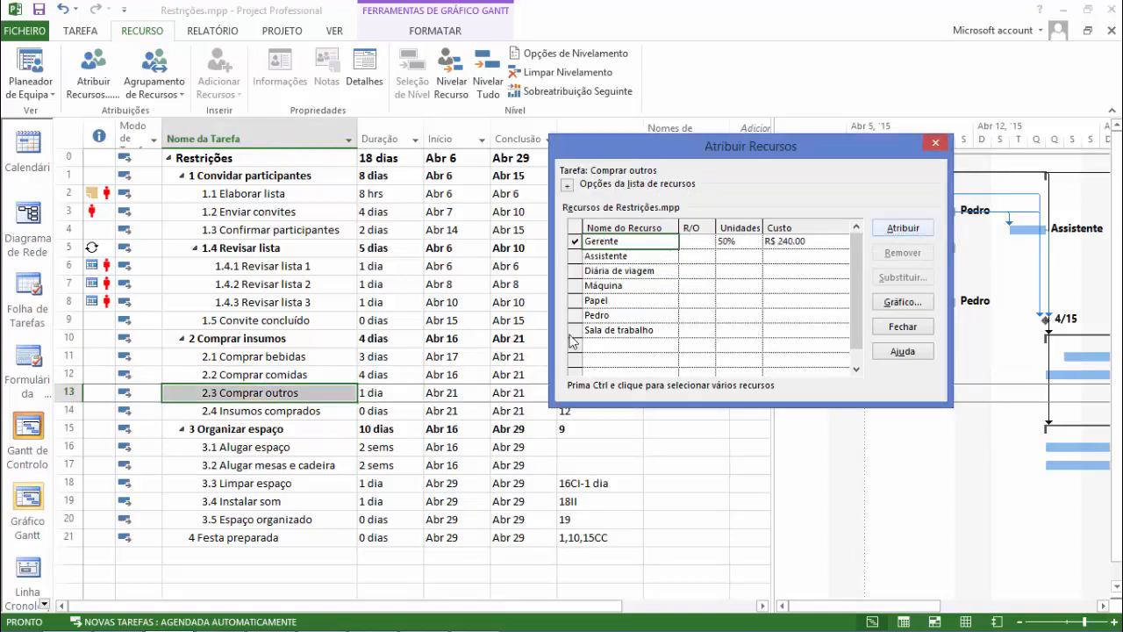
{"action": "left_click", "coordinate": [324, 411]}
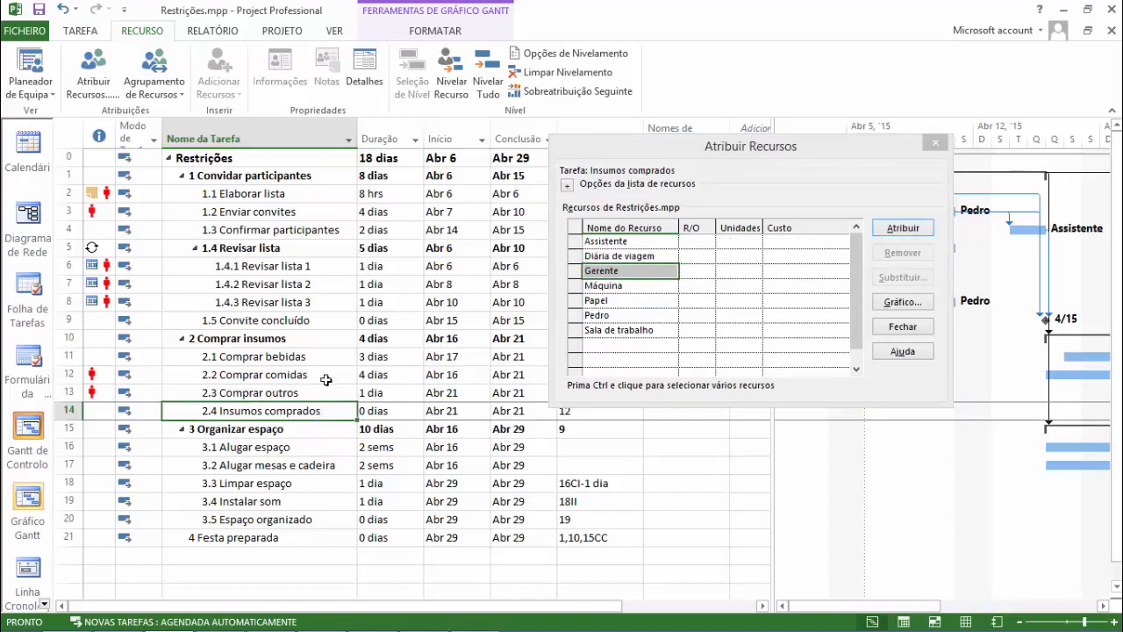
Assign the Assistente resource to tasks 3.1 Alugar espaço and 3.2 Alugar mesas e cadeira.
{"action": "left_click", "coordinate": [304, 450]}
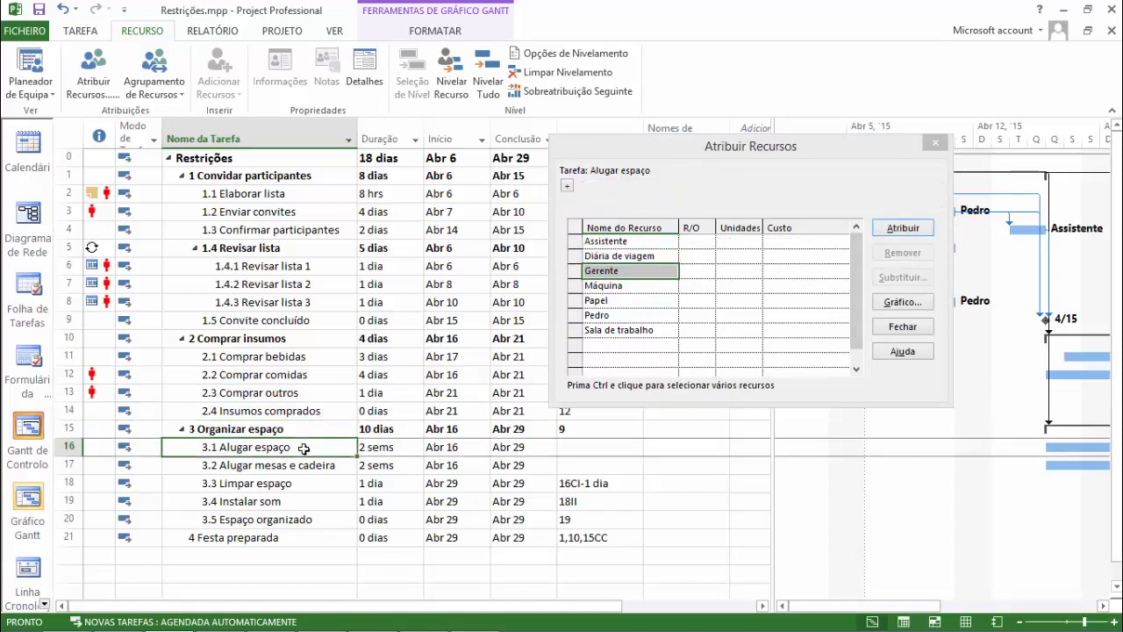
{"action": "left_click", "coordinate": [657, 255]}
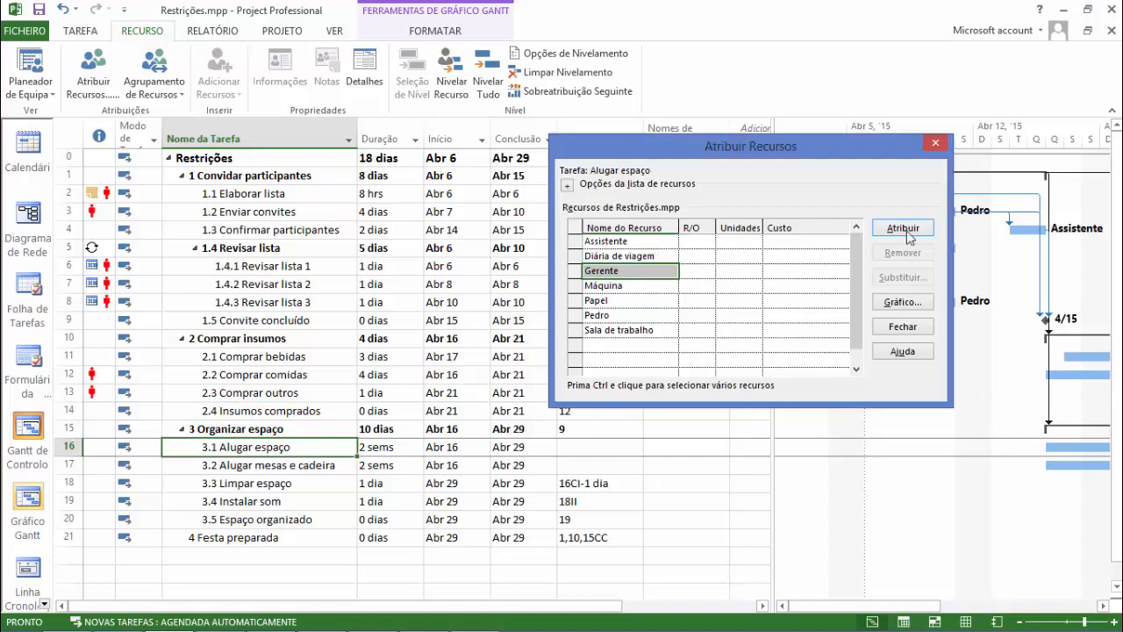
{"action": "left_click", "coordinate": [674, 242]}
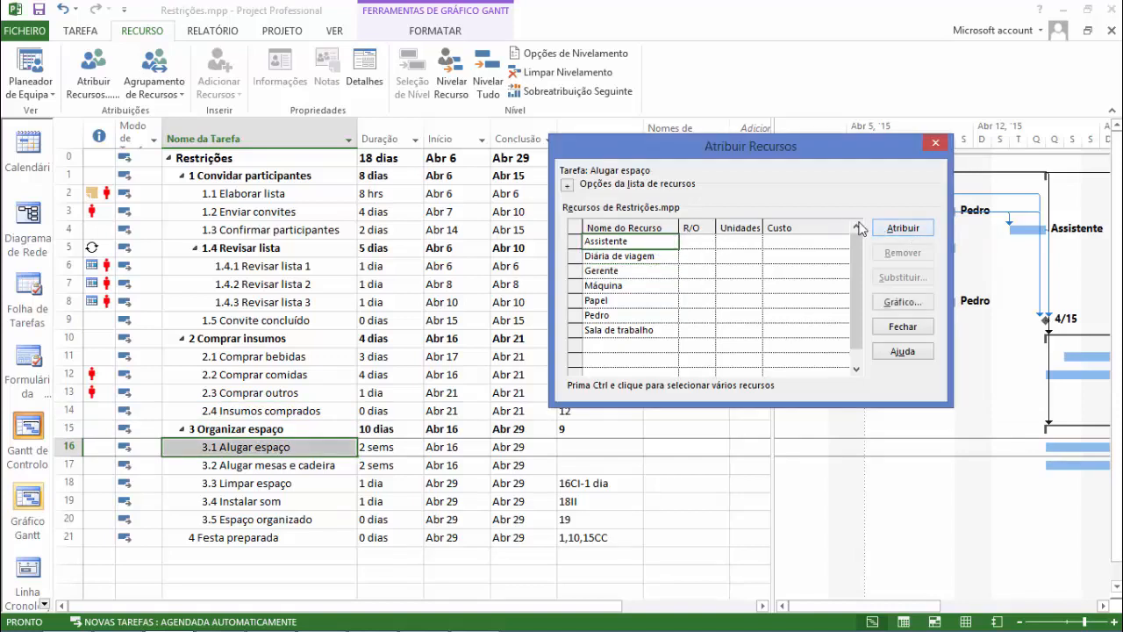
{"action": "left_click", "coordinate": [901, 228]}
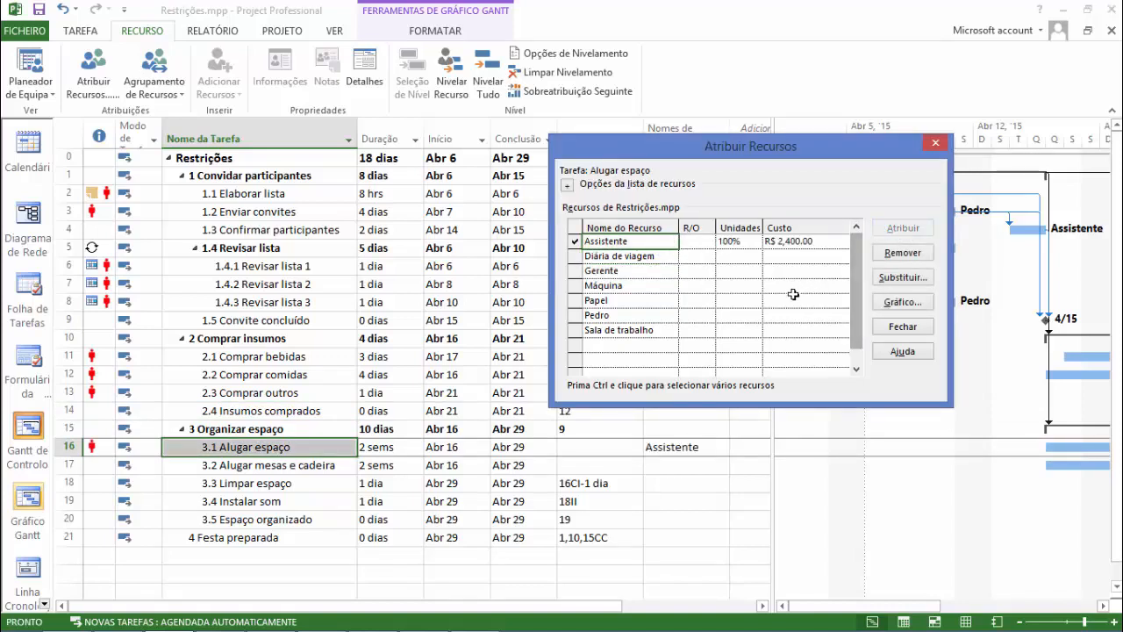
{"action": "left_click", "coordinate": [311, 463]}
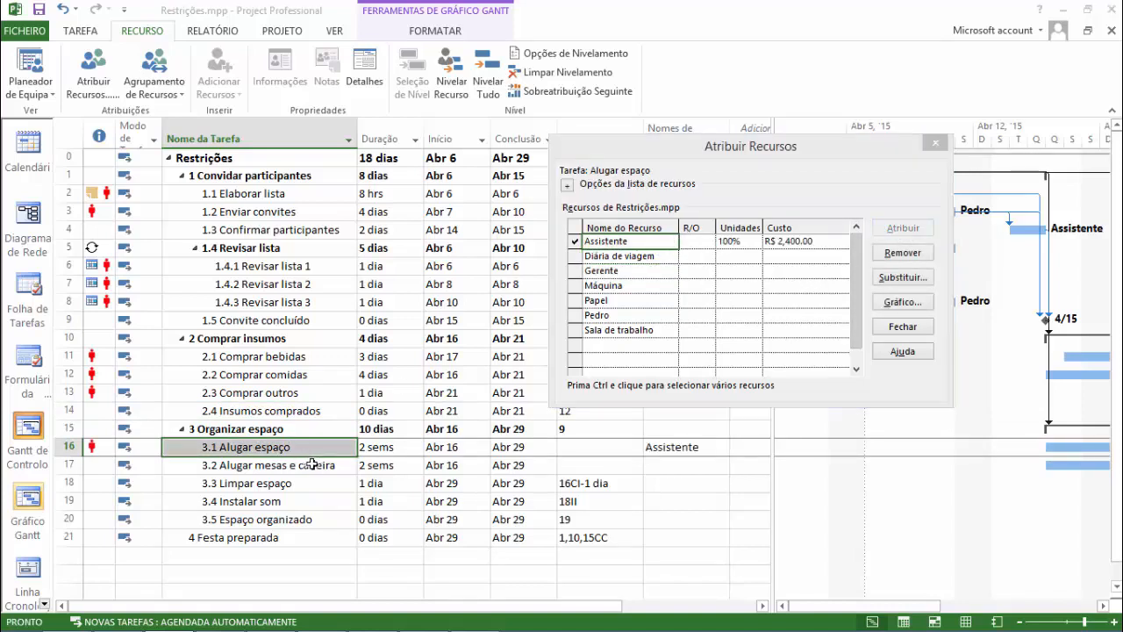
{"action": "left_click", "coordinate": [650, 242]}
{"action": "left_click", "coordinate": [902, 228]}
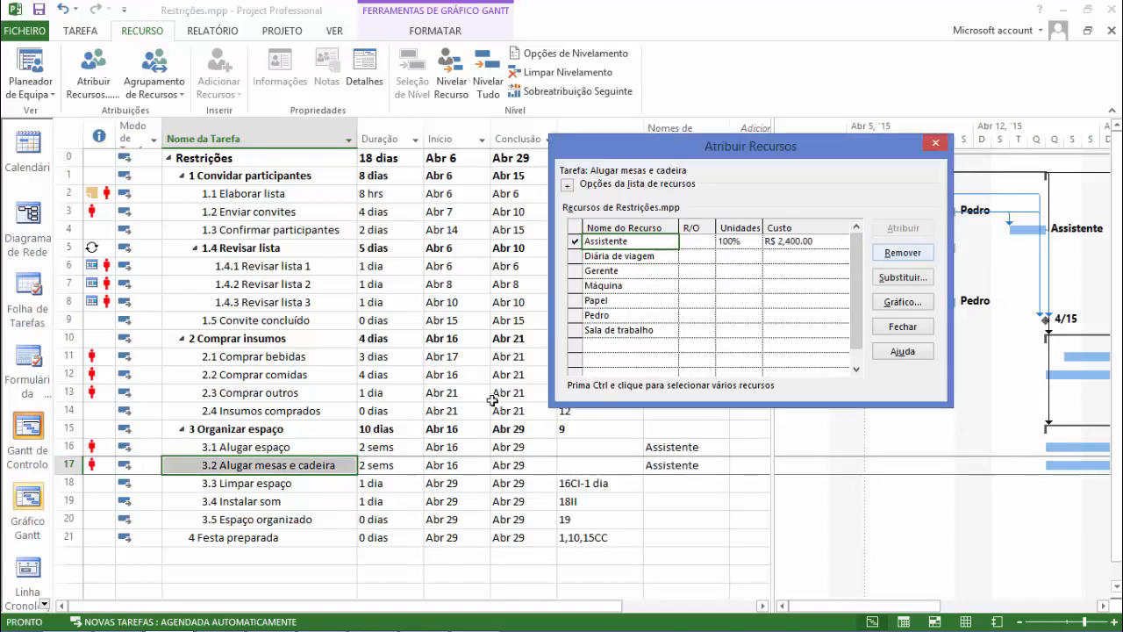
Assign the individually named person resource to task 3.3 Limpar espaço.
{"action": "left_click", "coordinate": [323, 481]}
{"action": "left_click", "coordinate": [642, 313]}
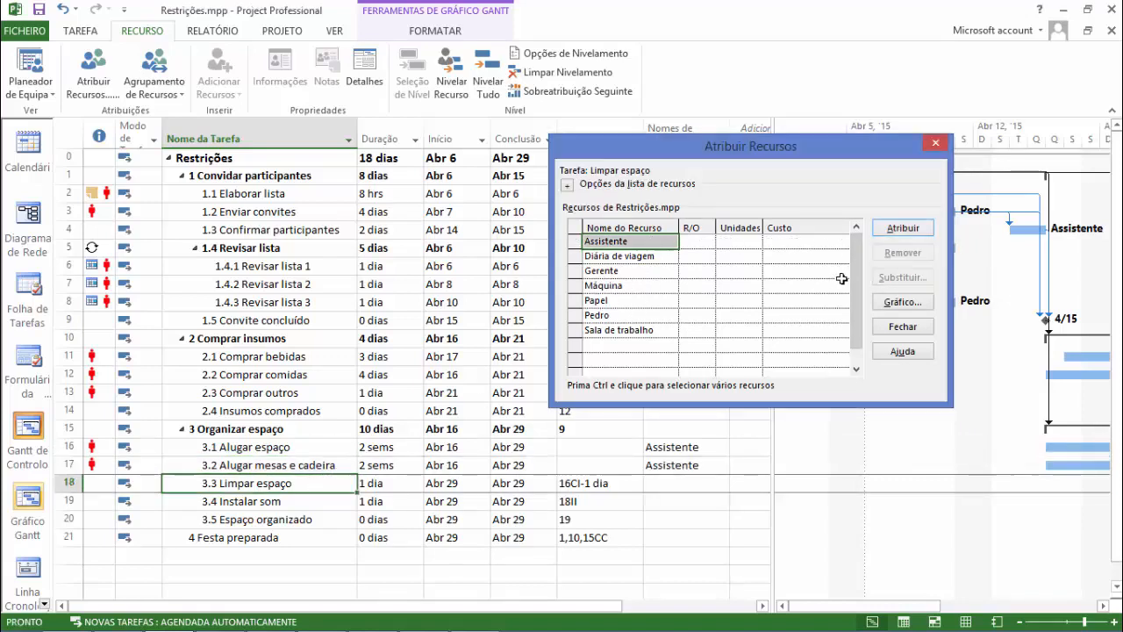
{"action": "left_click", "coordinate": [909, 229]}
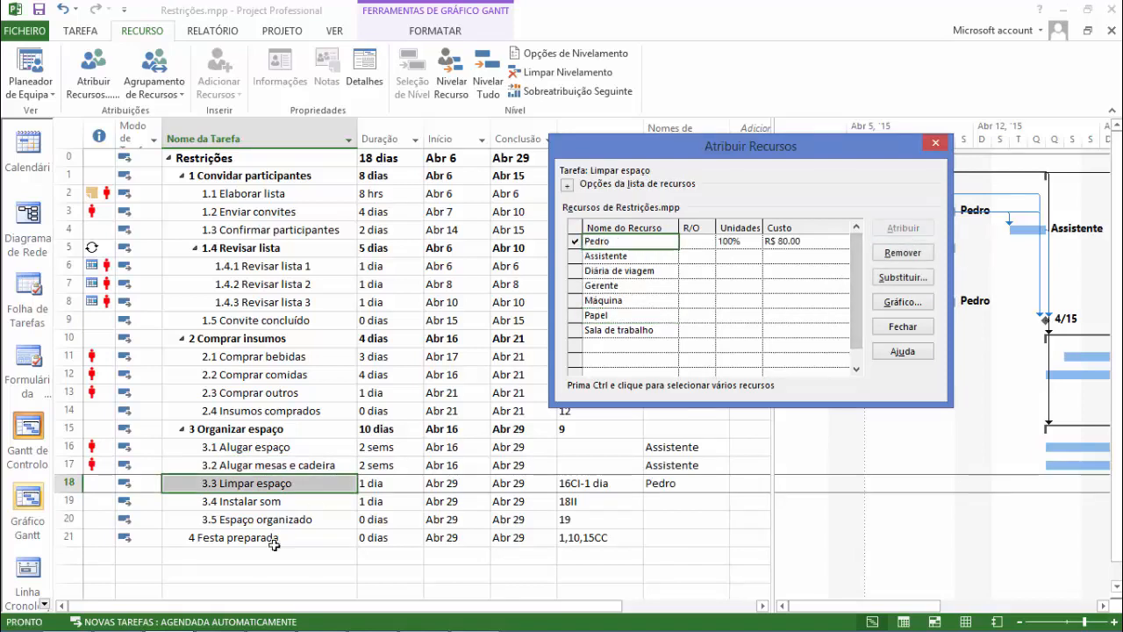
Assign the Assistente resource to task 3.4 Instalar som.
{"action": "left_click", "coordinate": [299, 501]}
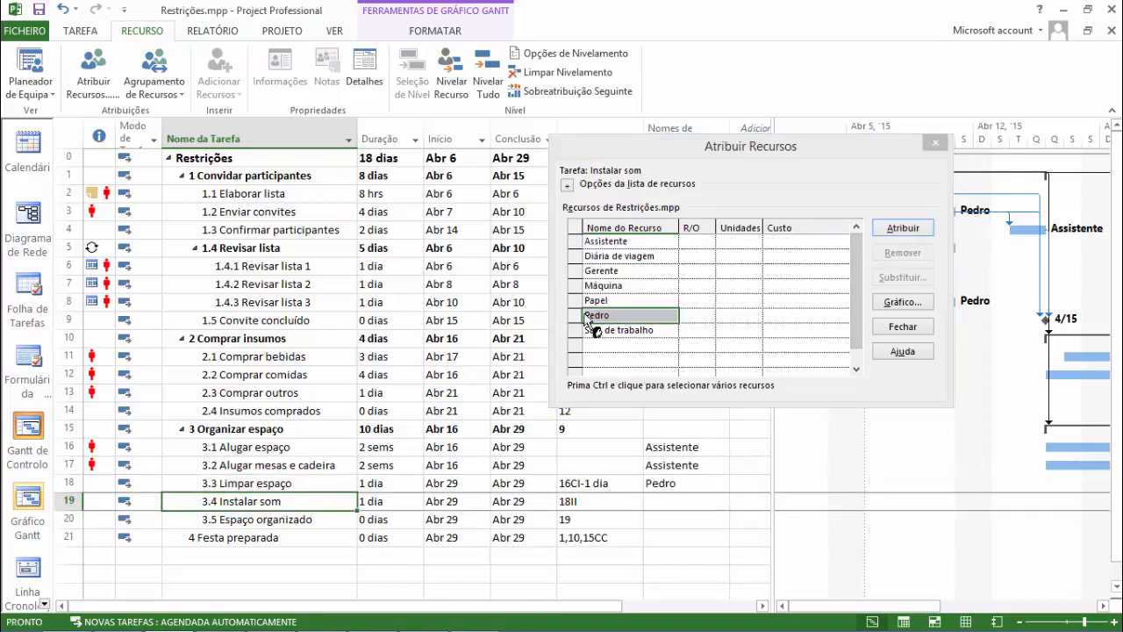
{"action": "left_click", "coordinate": [631, 316]}
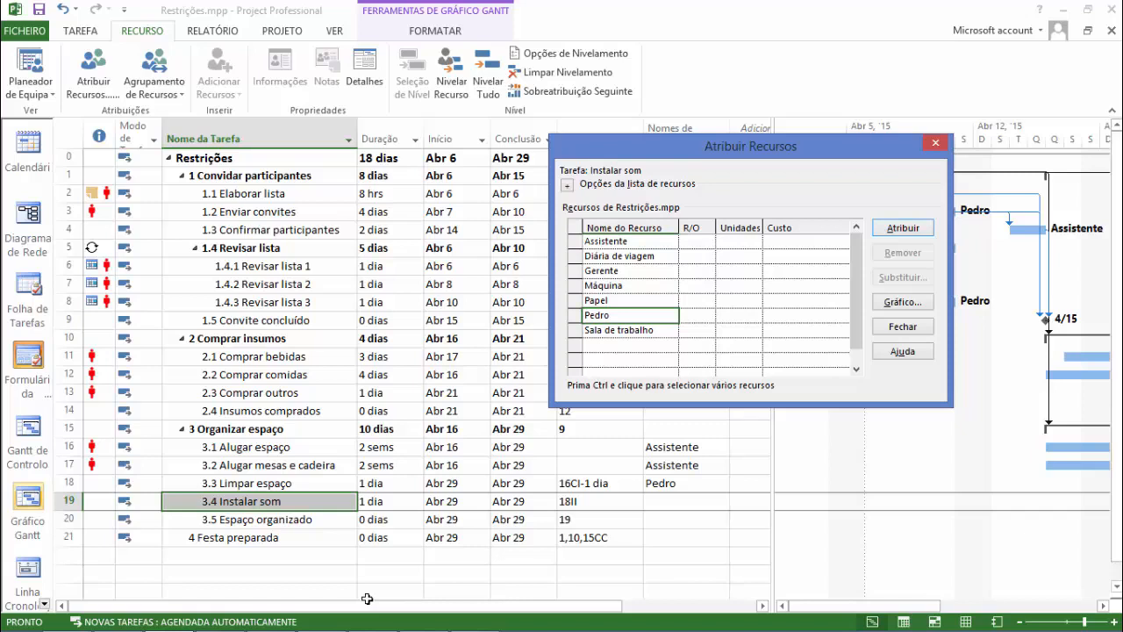
{"action": "left_click", "coordinate": [622, 240]}
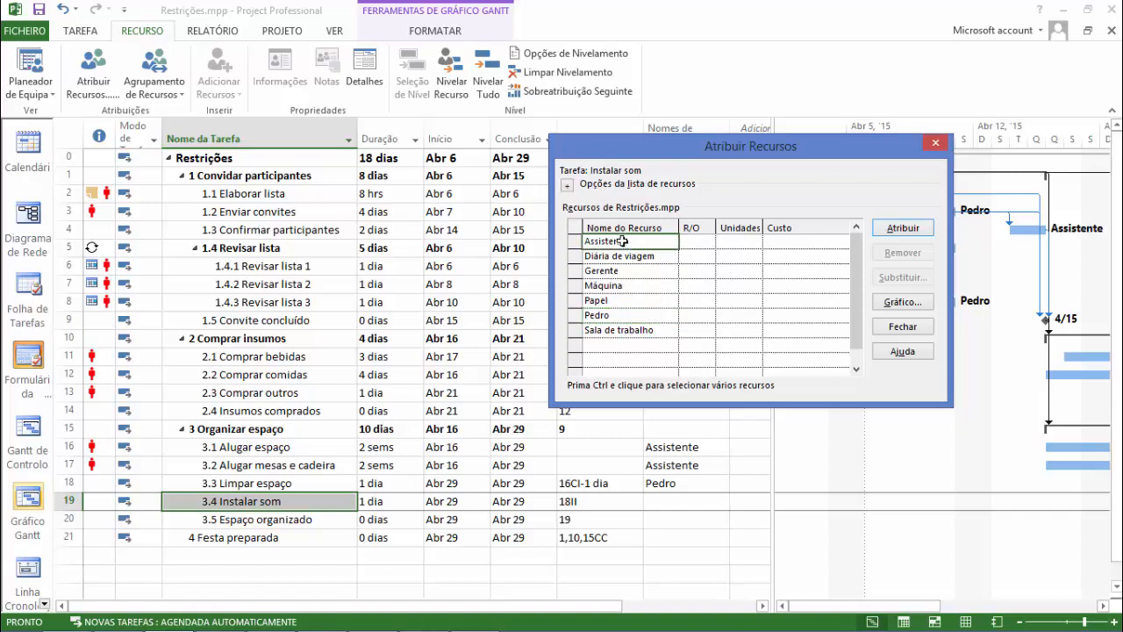
{"action": "left_click", "coordinate": [904, 228]}
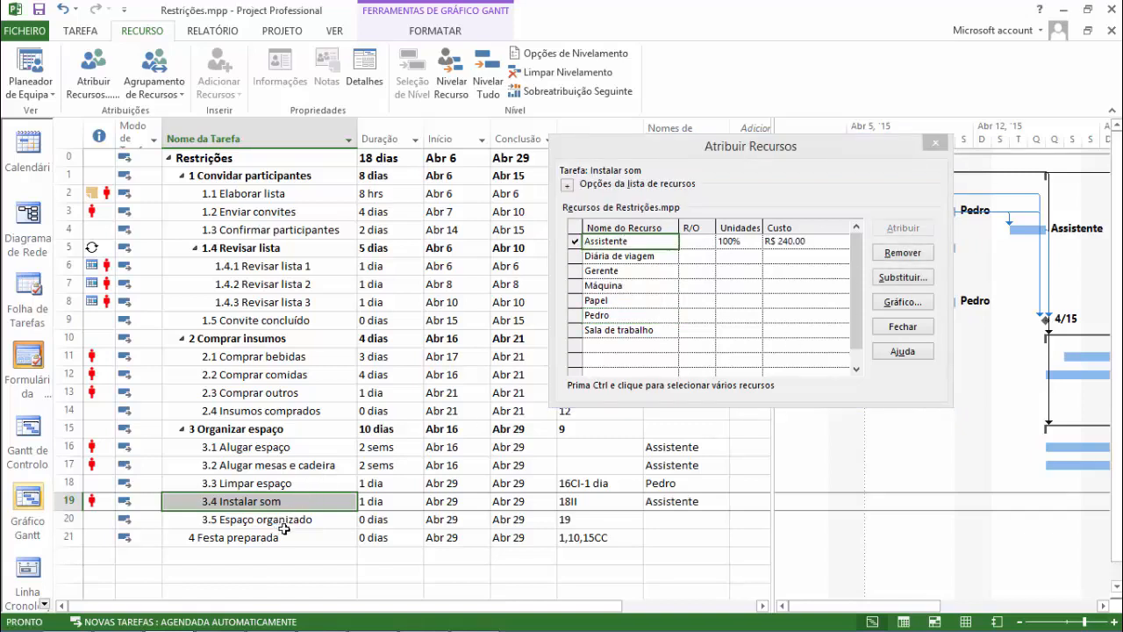
Look over milestones 3.5 Espaço organizado and 4 Festa preparada without assigning resources, and close the resource assignment dialog.
{"action": "left_click", "coordinate": [315, 521]}
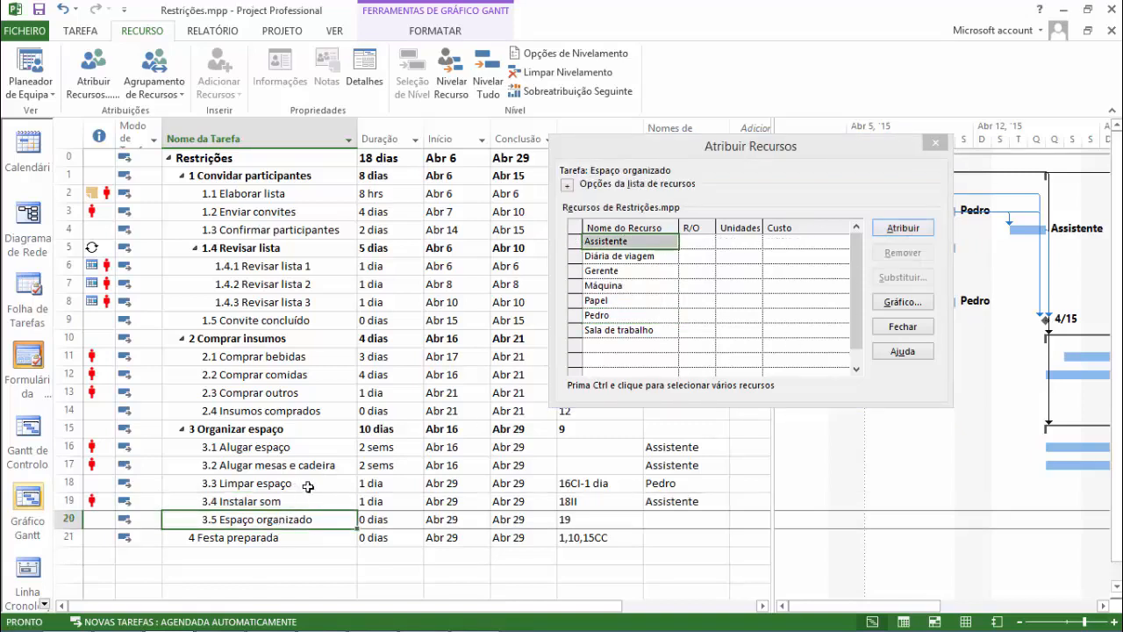
{"action": "left_click", "coordinate": [275, 547]}
{"action": "left_click", "coordinate": [275, 540]}
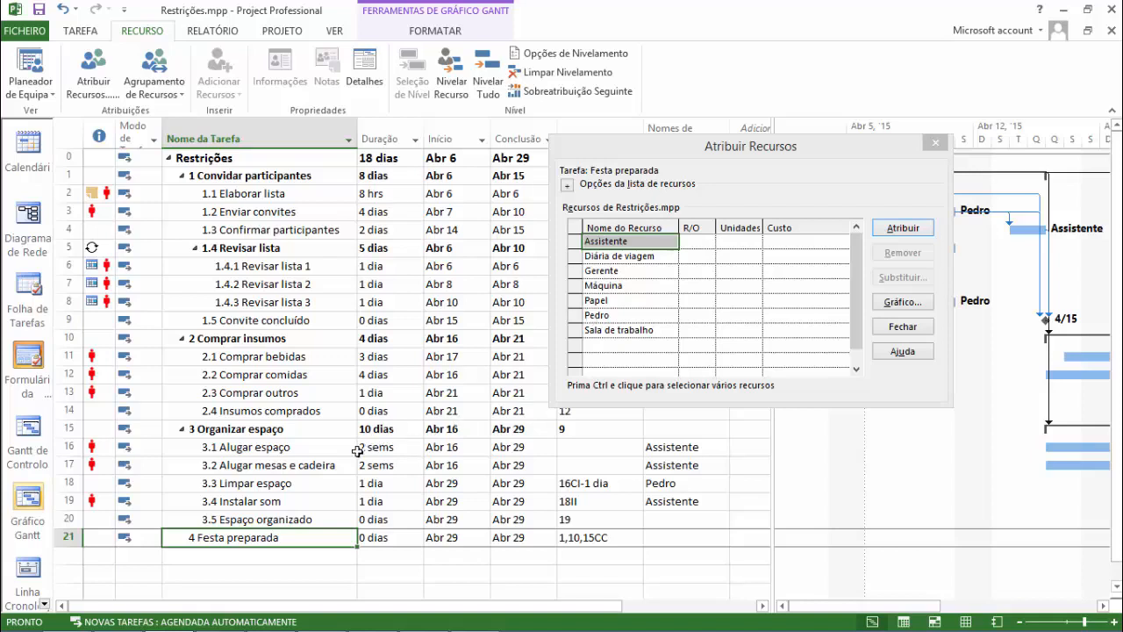
{"action": "left_click", "coordinate": [590, 271]}
{"action": "left_click", "coordinate": [607, 300]}
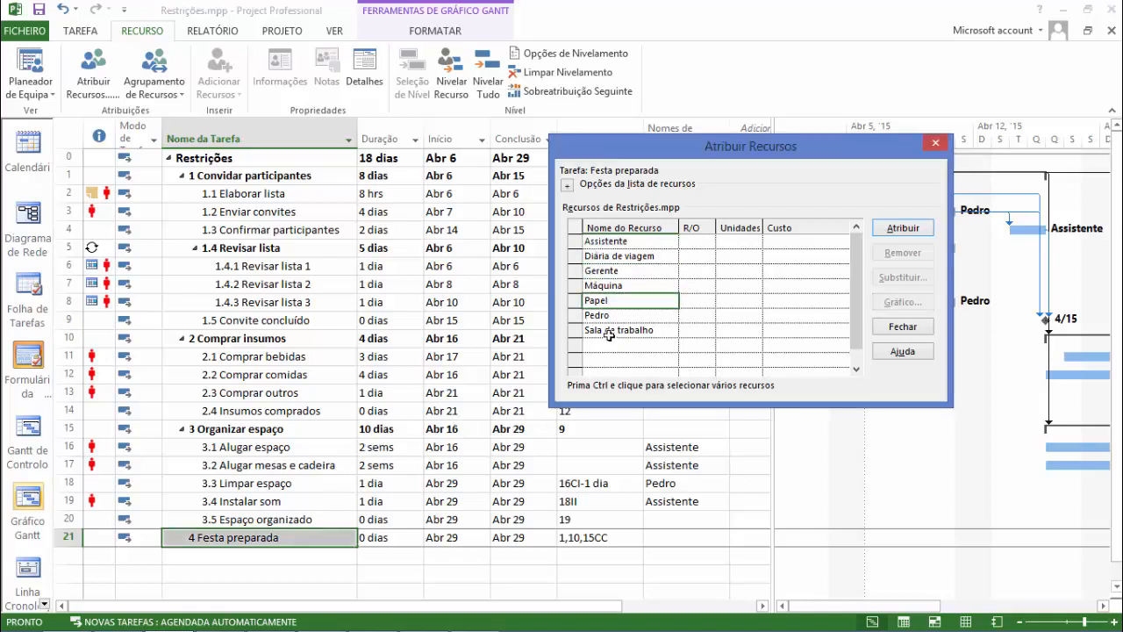
{"action": "left_click", "coordinate": [616, 329]}
{"action": "left_click", "coordinate": [936, 143]}
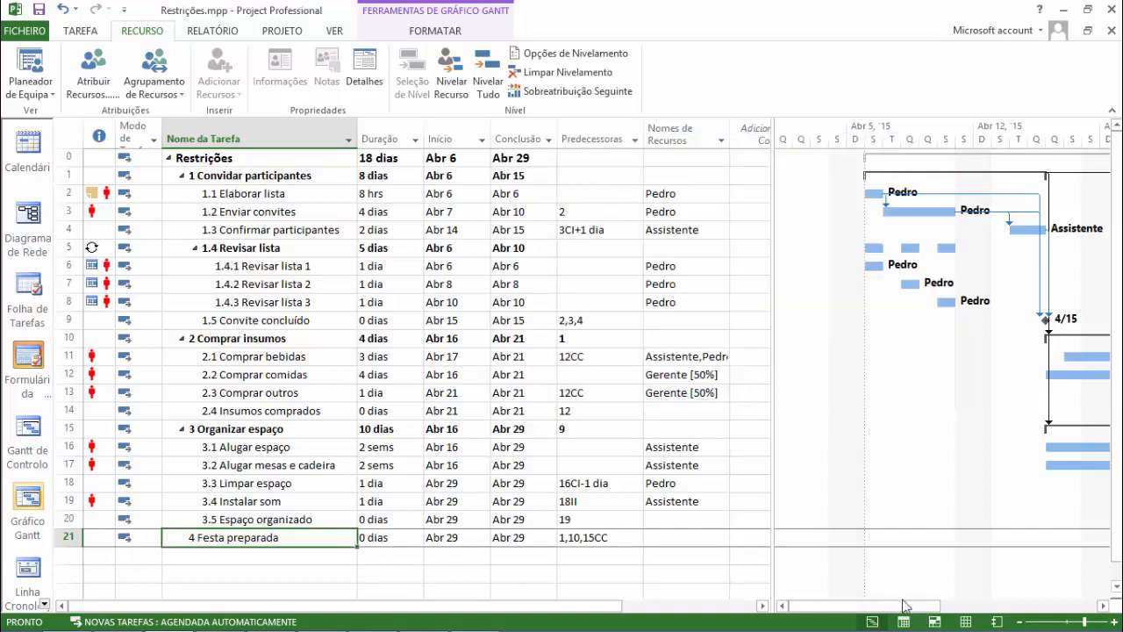
Look over the existing resources in the resource sheet, then return to the Gantt chart without any assignment dialog open.
{"action": "left_click", "coordinate": [964, 622]}
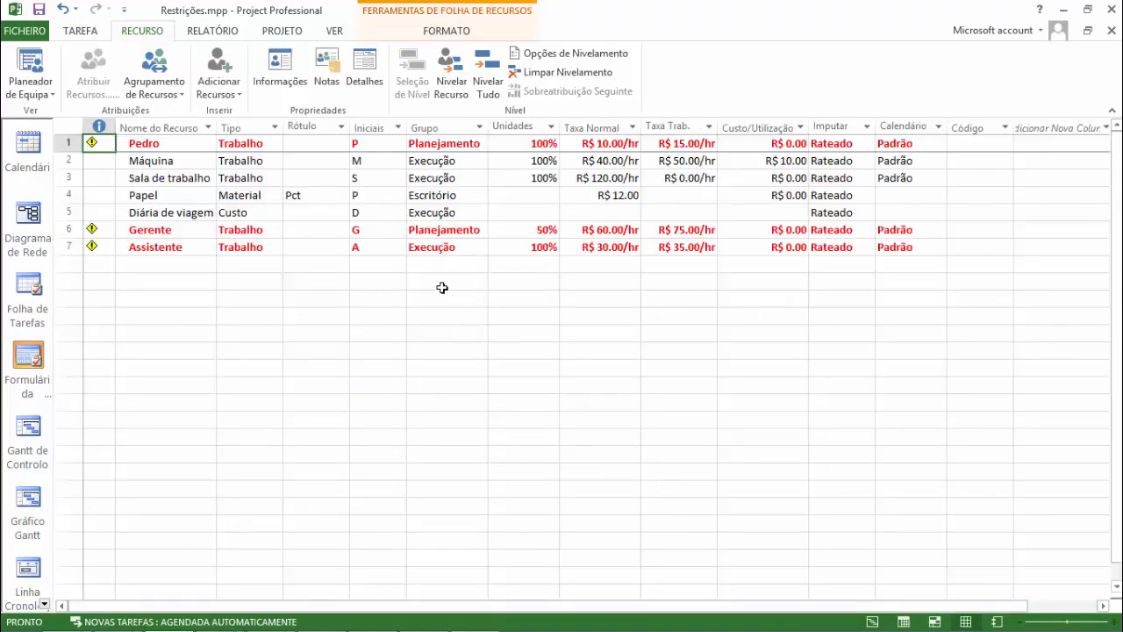
{"action": "left_click", "coordinate": [27, 510]}
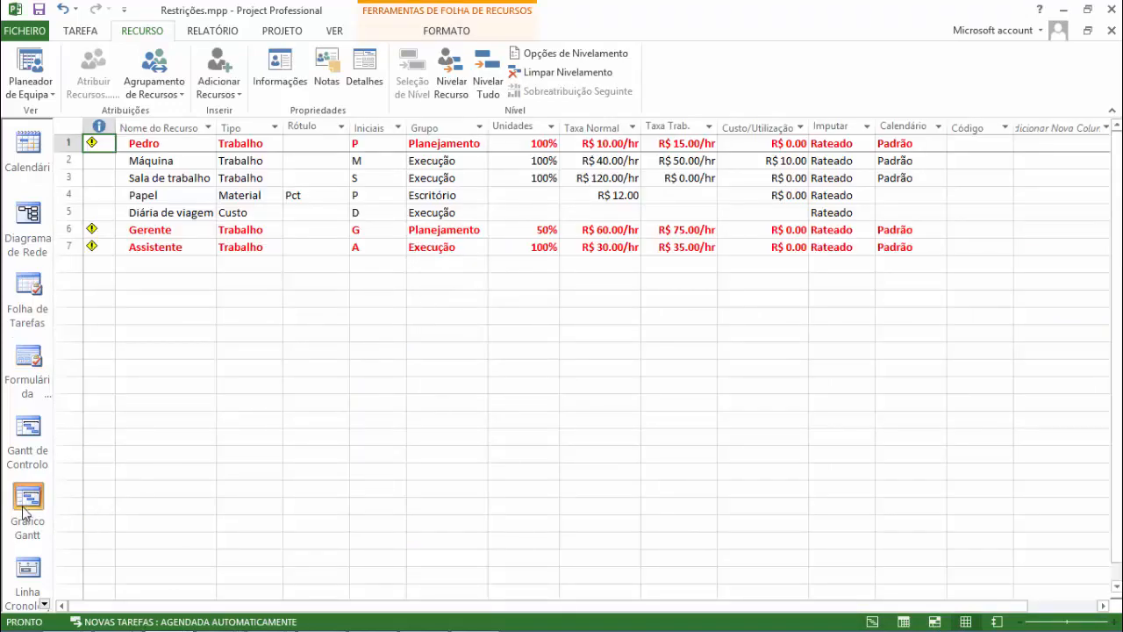
{"action": "left_click", "coordinate": [150, 267]}
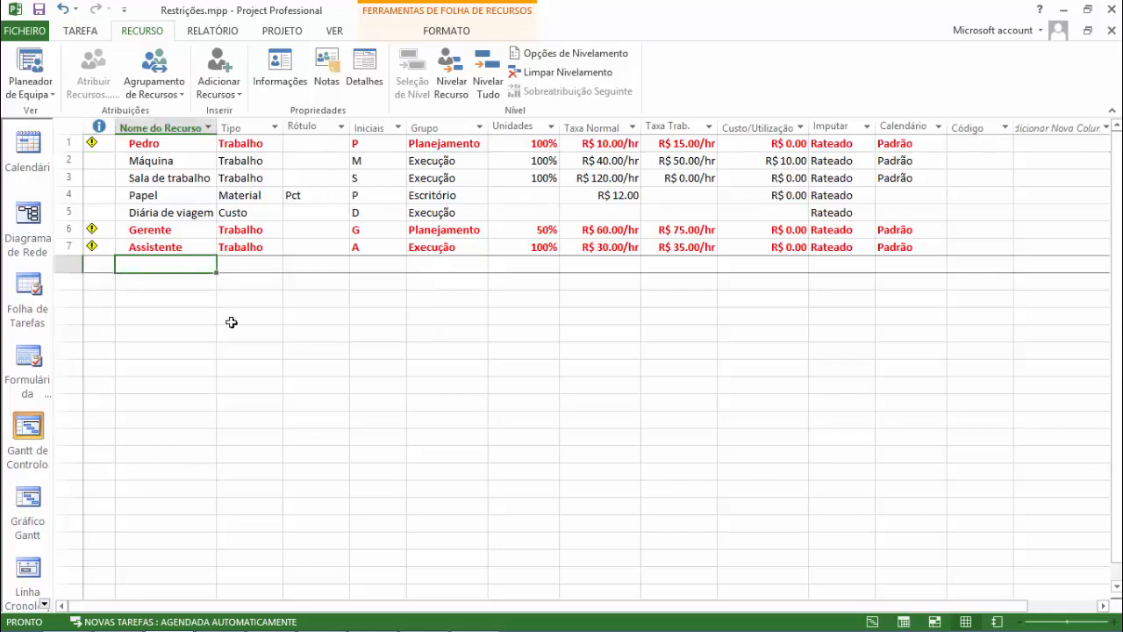
{"action": "left_click", "coordinate": [27, 507]}
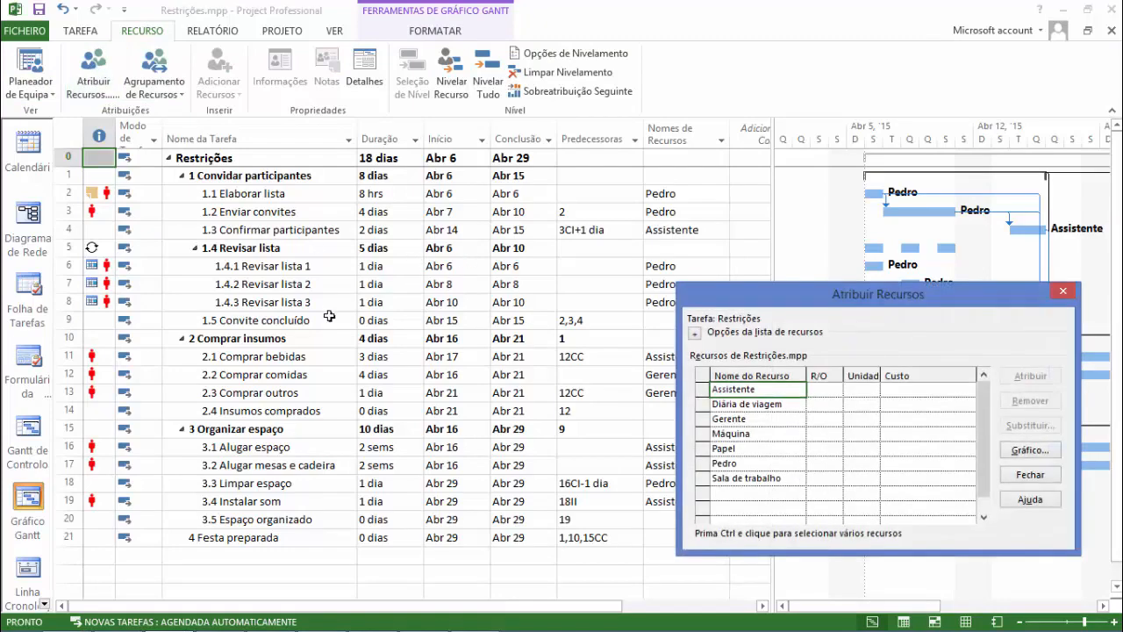
{"action": "left_click", "coordinate": [1061, 294]}
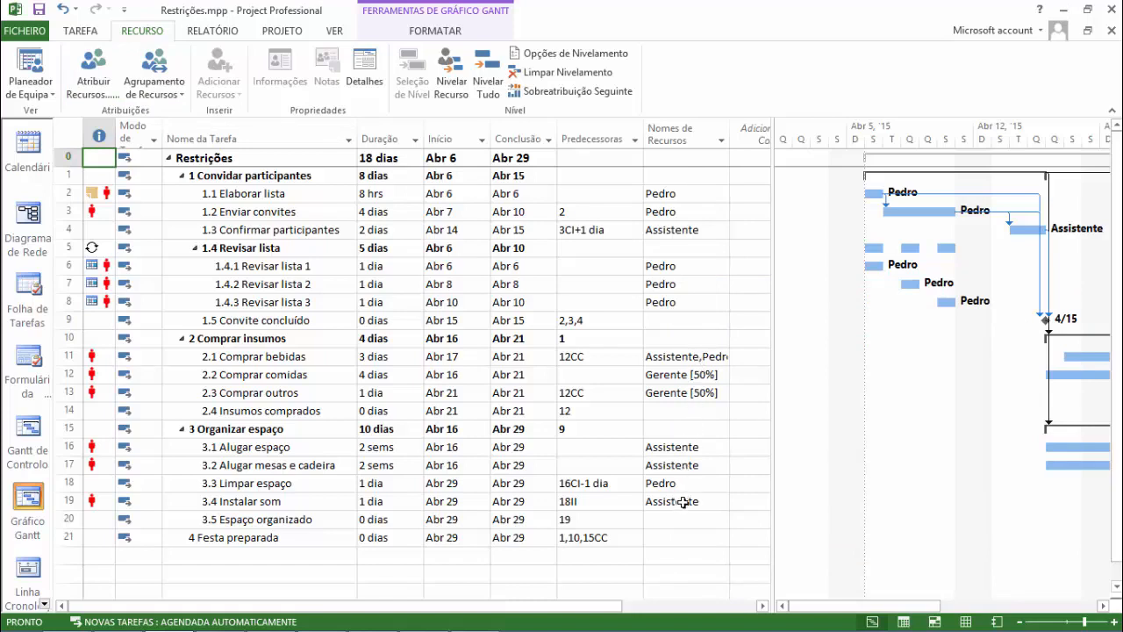
Replace the resource of task 1.1 Elaborar lista with a new person resource by entering the person's first name.
{"action": "left_click", "coordinate": [714, 193]}
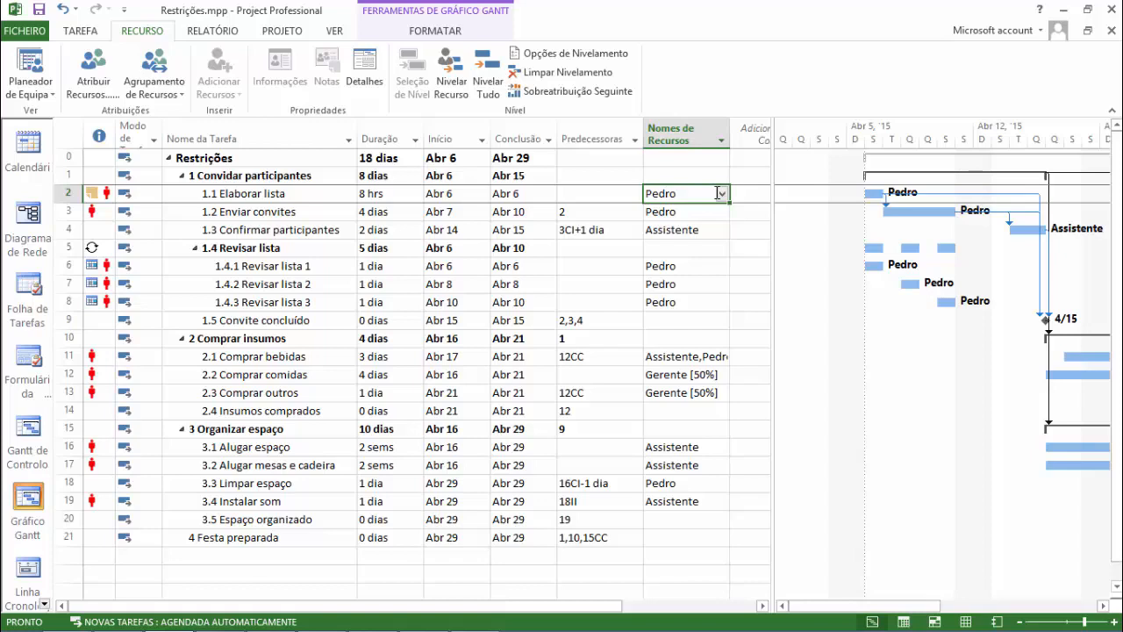
{"action": "key", "text": "Delete"}
{"action": "type", "text": "Jo"}
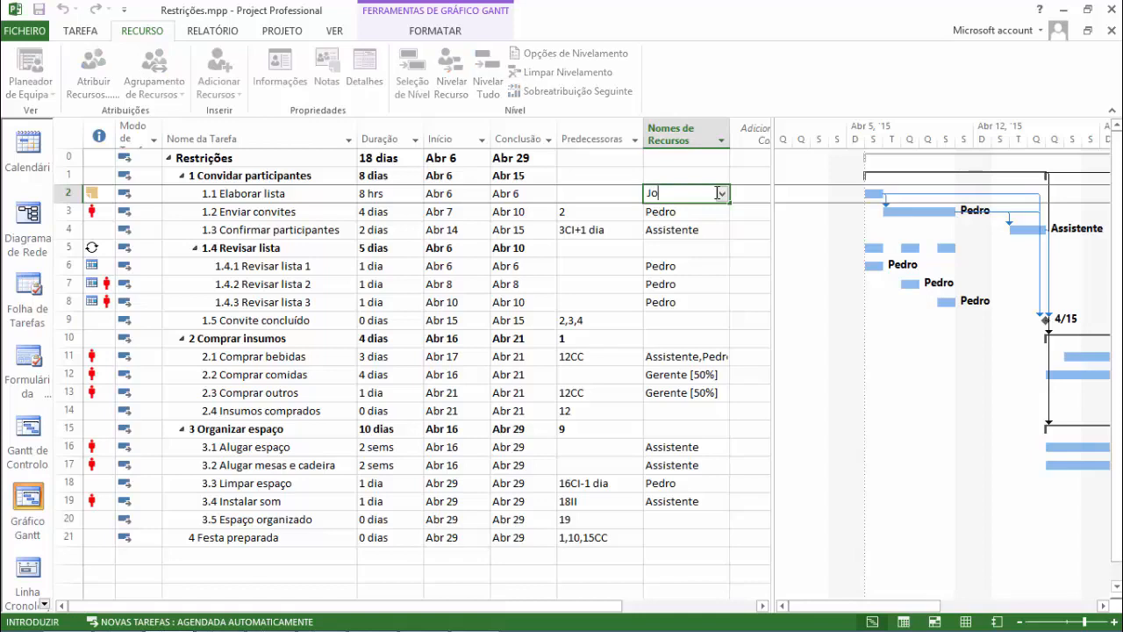
{"action": "key", "text": "BackSpace"}
{"action": "key", "text": "BackSpace"}
{"action": "key", "text": "BackSpace"}
{"action": "key", "text": "BackSpace"}
{"action": "type", "text": "Maria"}
{"action": "key", "text": "Return"}
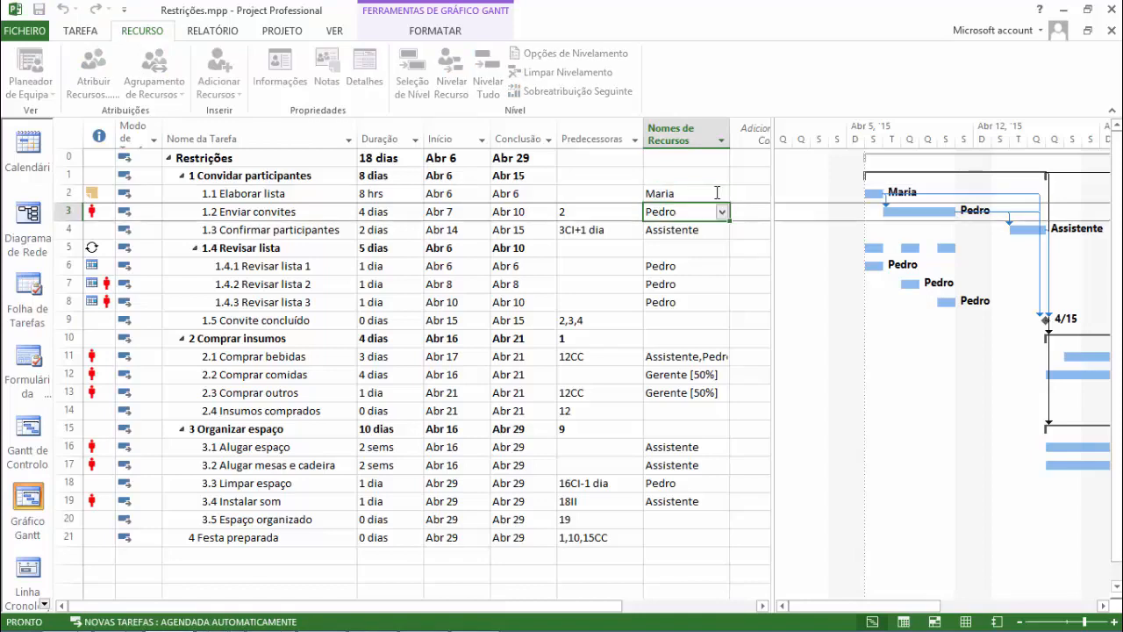
Open the resource sheet and go through the type, initials, group, units and rate fields of the newly added person resource.
{"action": "left_click", "coordinate": [713, 193]}
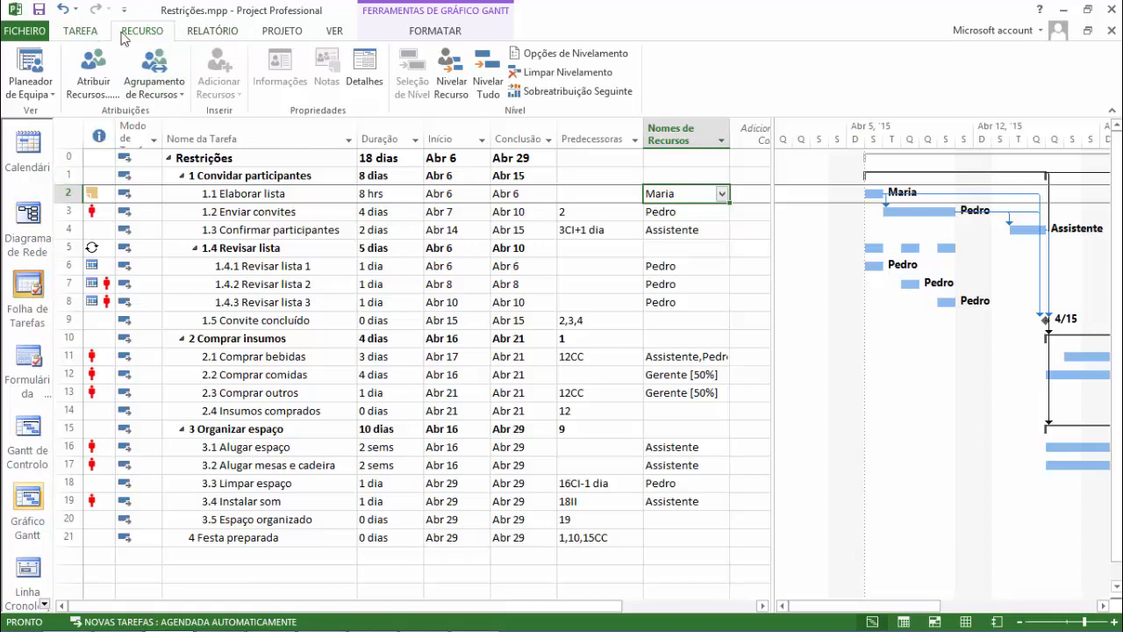
{"action": "left_click", "coordinate": [335, 35]}
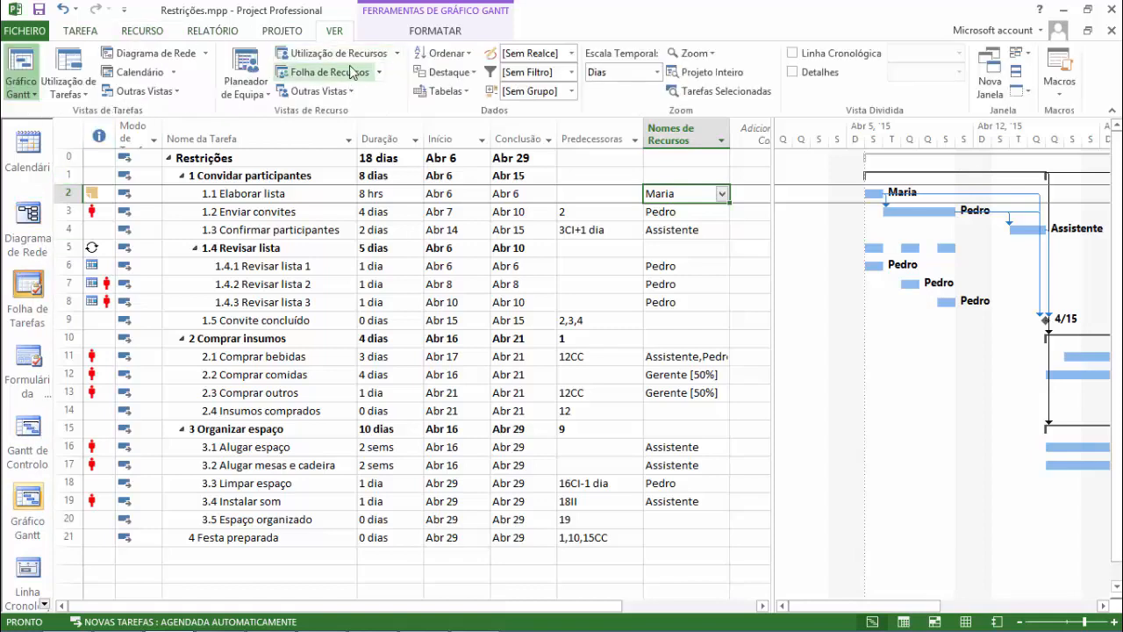
{"action": "left_click", "coordinate": [346, 77]}
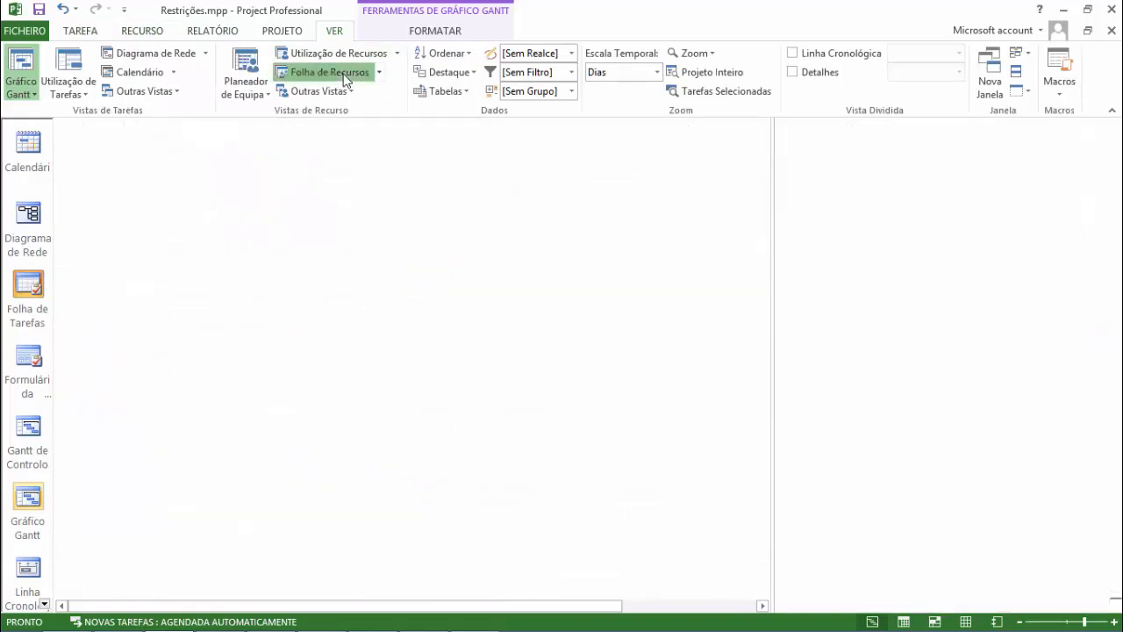
{"action": "left_click", "coordinate": [163, 267]}
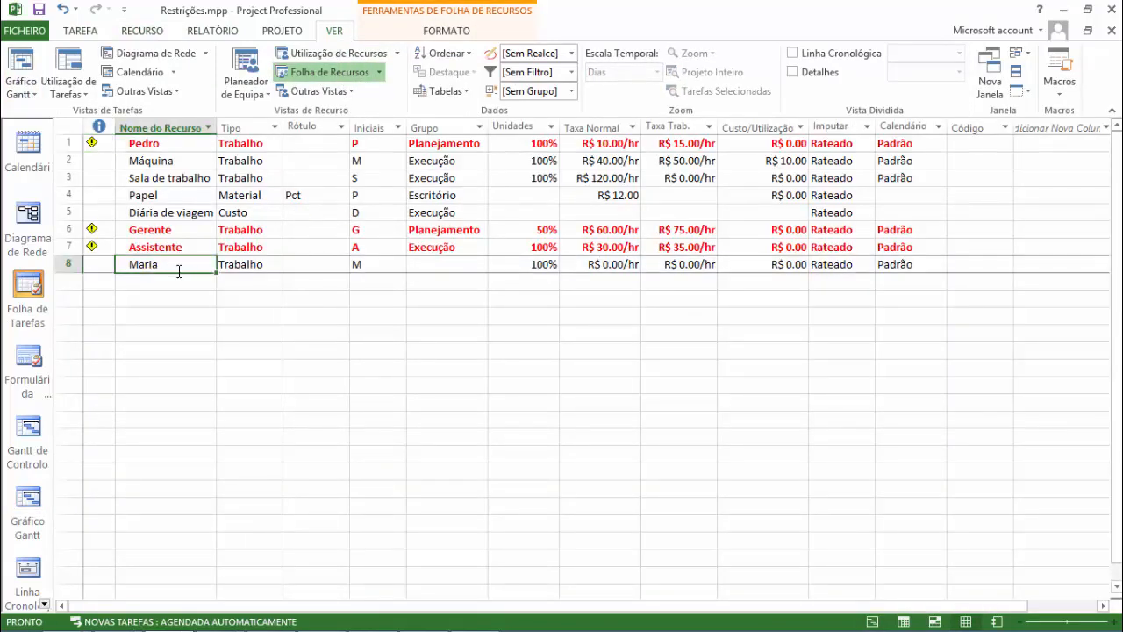
{"action": "key", "text": "Tab"}
{"action": "key", "text": "Tab"}
{"action": "key", "text": "Tab"}
{"action": "key", "text": "Tab"}
{"action": "key", "text": "Tab"}
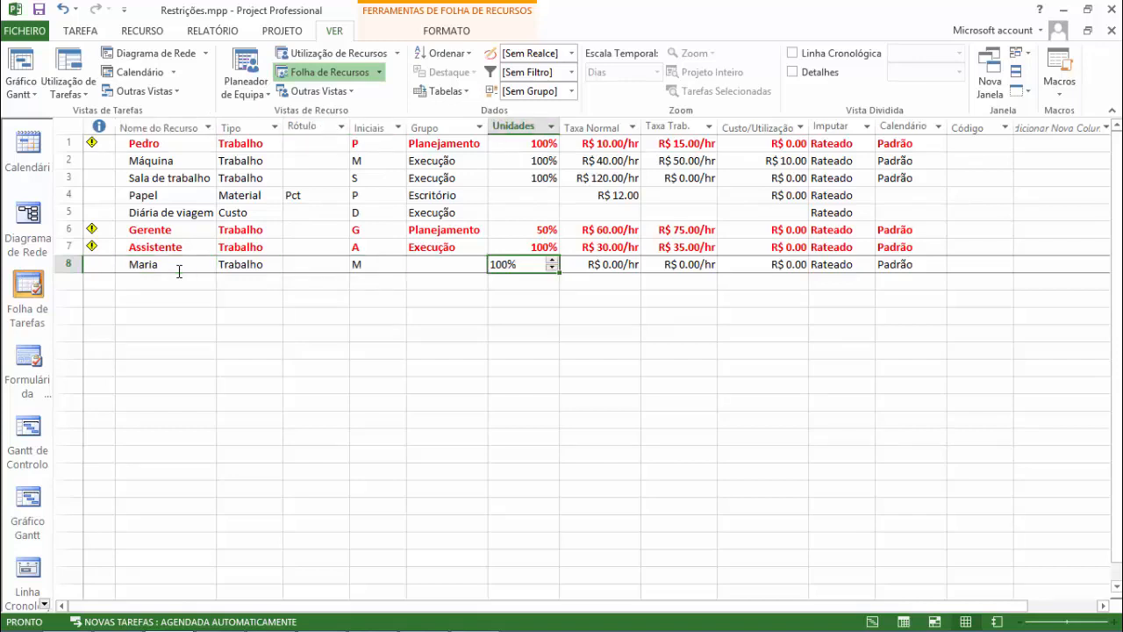
{"action": "key", "text": "Tab"}
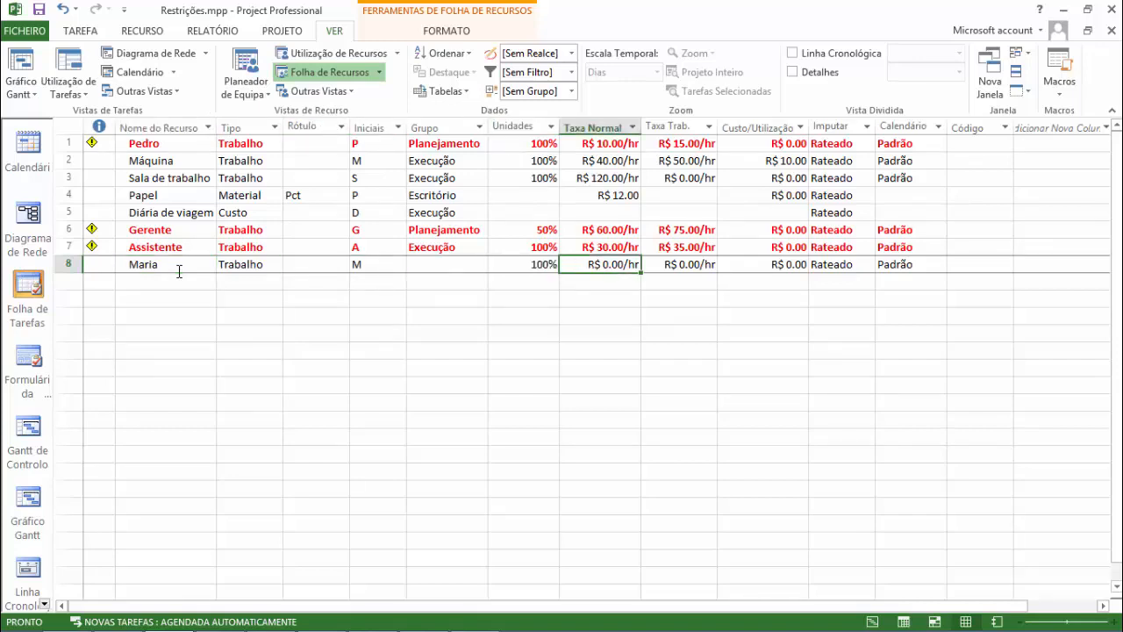
{"action": "key", "text": "shift+Tab"}
{"action": "key", "text": "shift+Tab"}
{"action": "key", "text": "shift+Tab"}
{"action": "key", "text": "shift+Tab"}
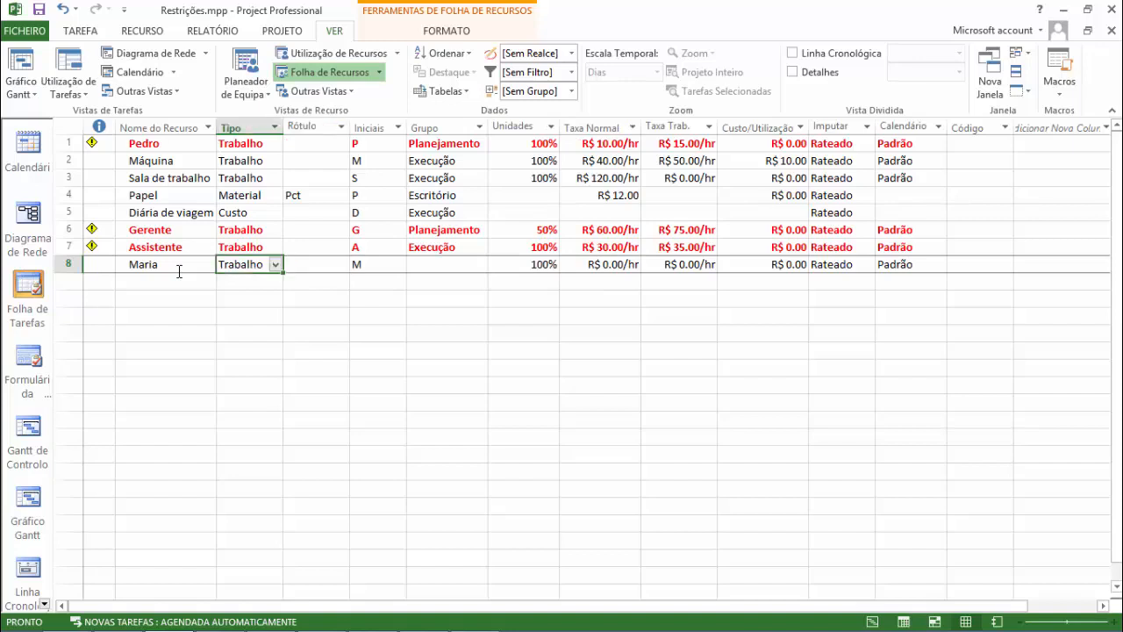
{"action": "key", "text": "Tab"}
{"action": "key", "text": "Tab"}
{"action": "key", "text": "Tab"}
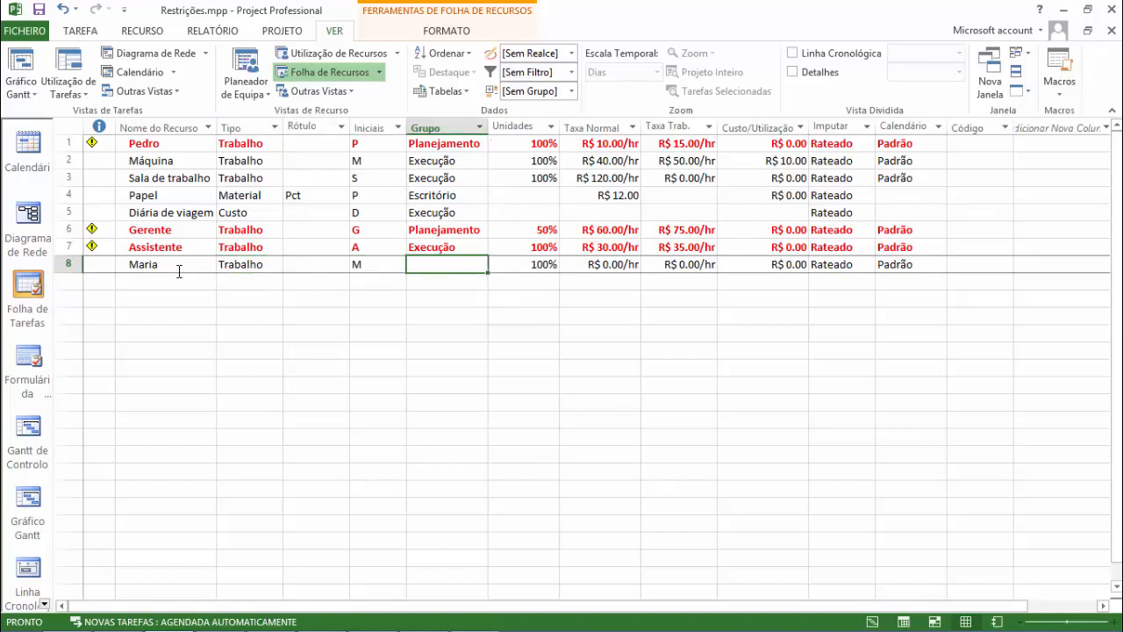
Set the standard rate of the newly added person resource to R$ 20.00/hr and return to the Gantt chart.
{"action": "key", "text": "Tab"}
{"action": "key", "text": "Tab"}
{"action": "key", "text": "Tab"}
{"action": "key", "text": "shift+Tab"}
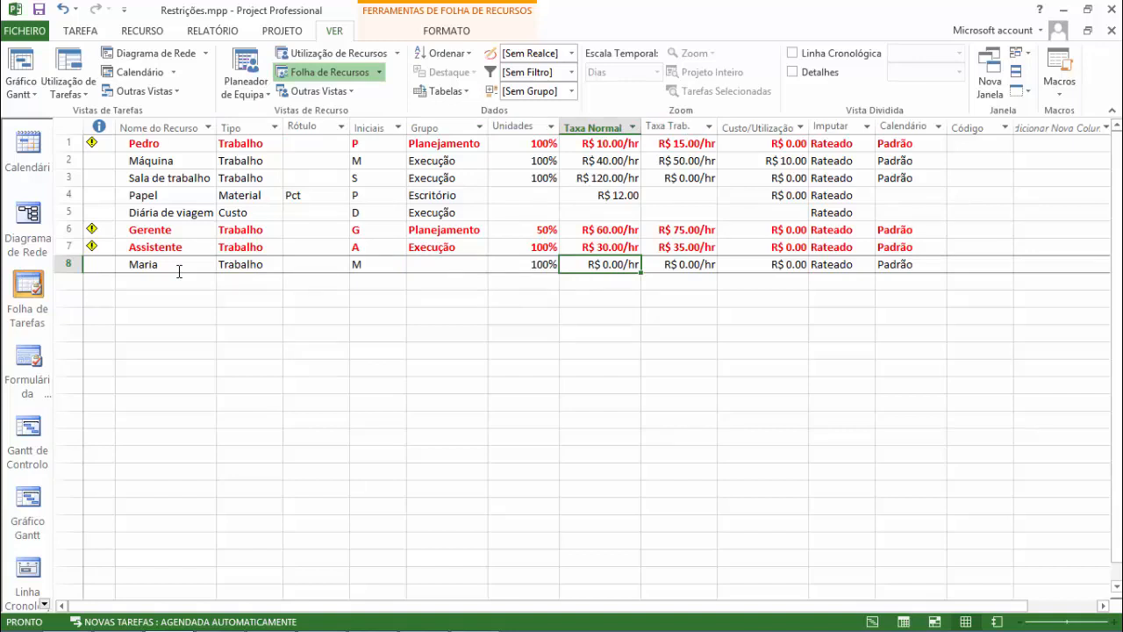
{"action": "type", "text": "20"}
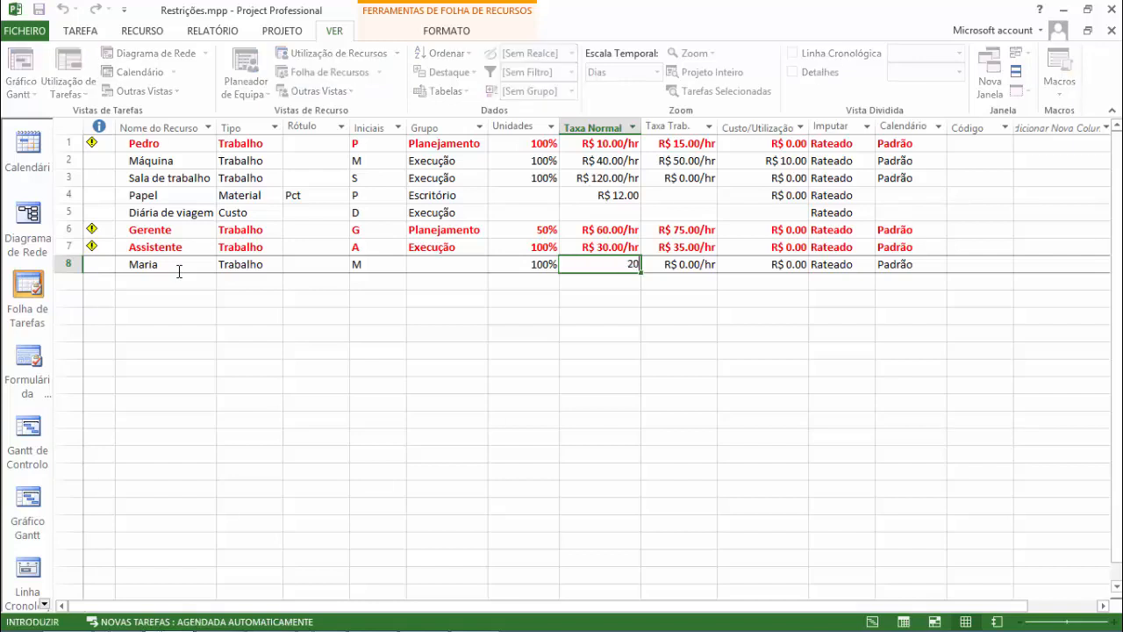
{"action": "key", "text": "Up"}
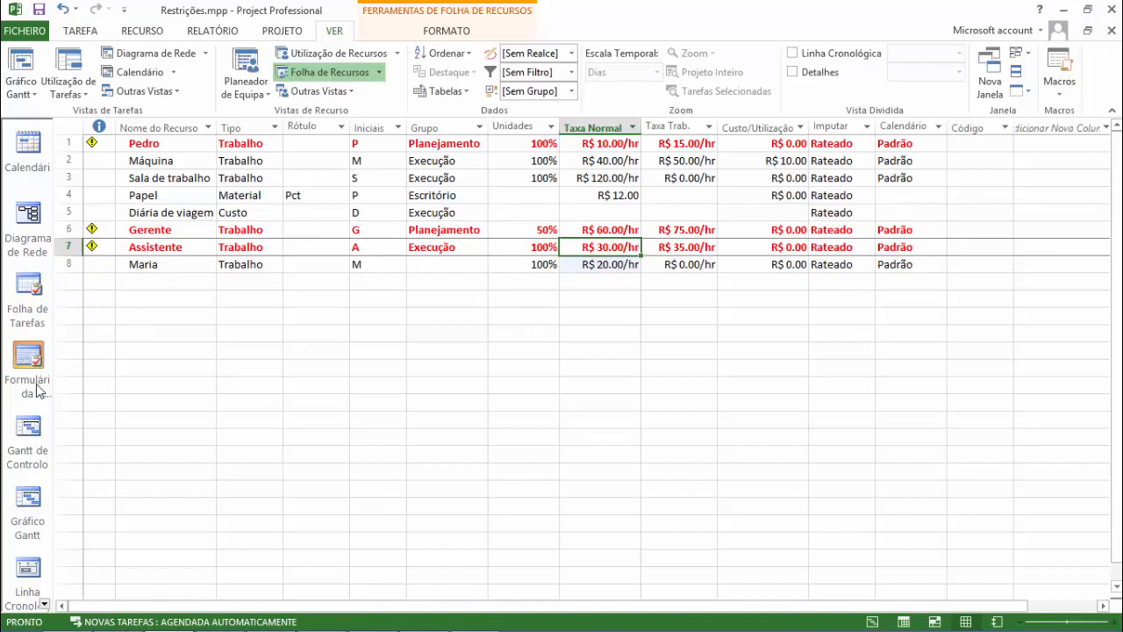
{"action": "left_click", "coordinate": [625, 266]}
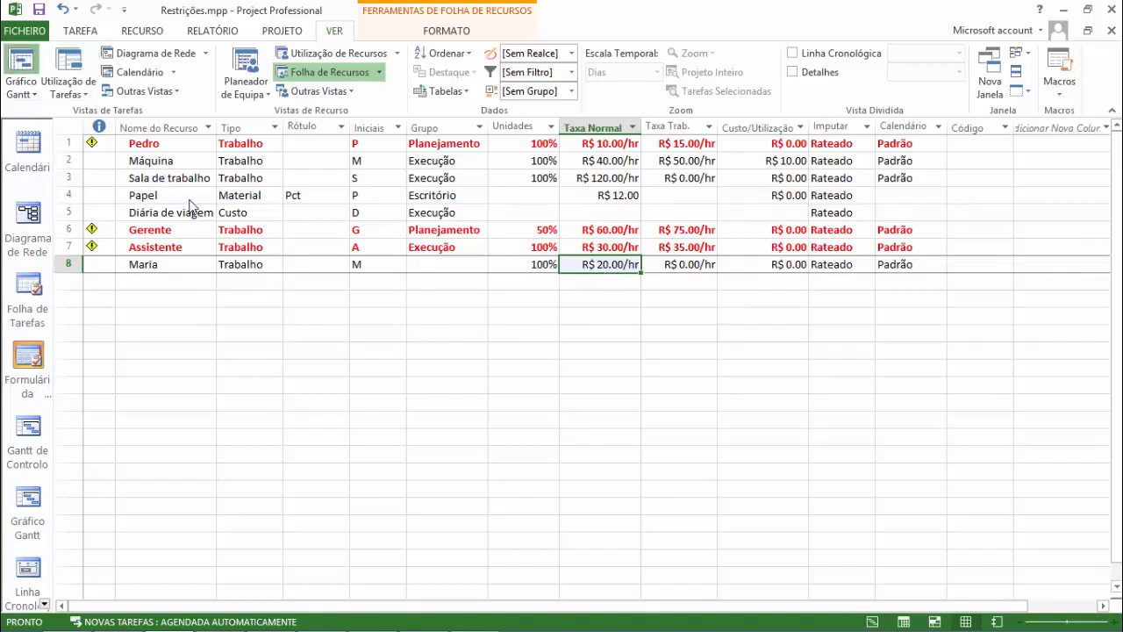
Examine the overallocation indicator of task 1.2 Enviar convites and the units and cost of its assigned resource.
{"action": "left_click", "coordinate": [648, 428]}
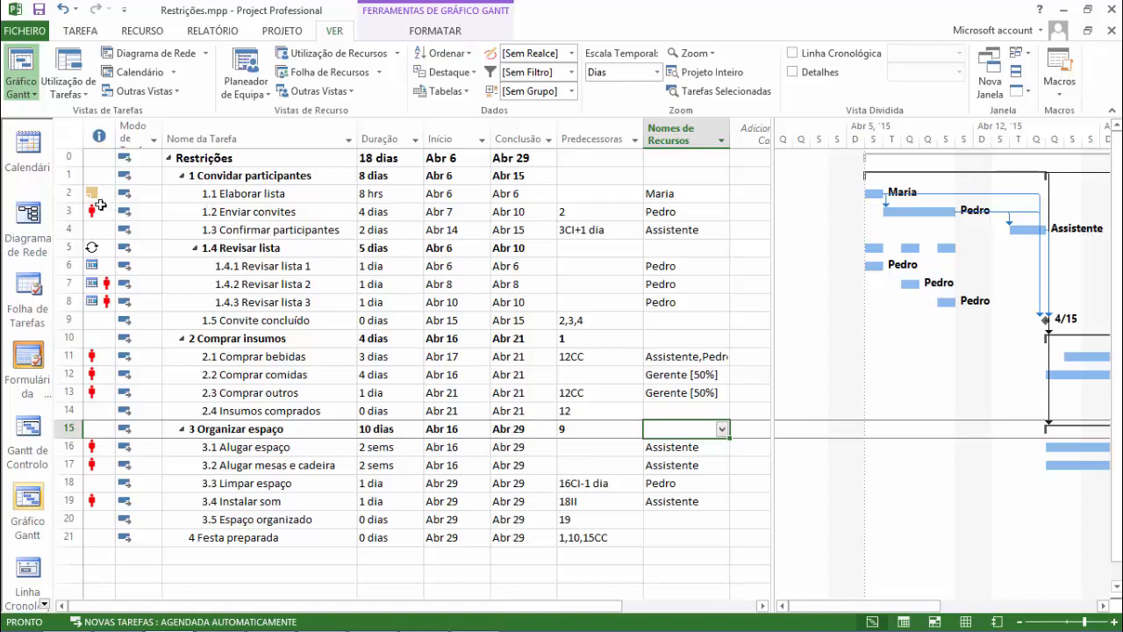
{"action": "mouse_move", "coordinate": [93, 213]}
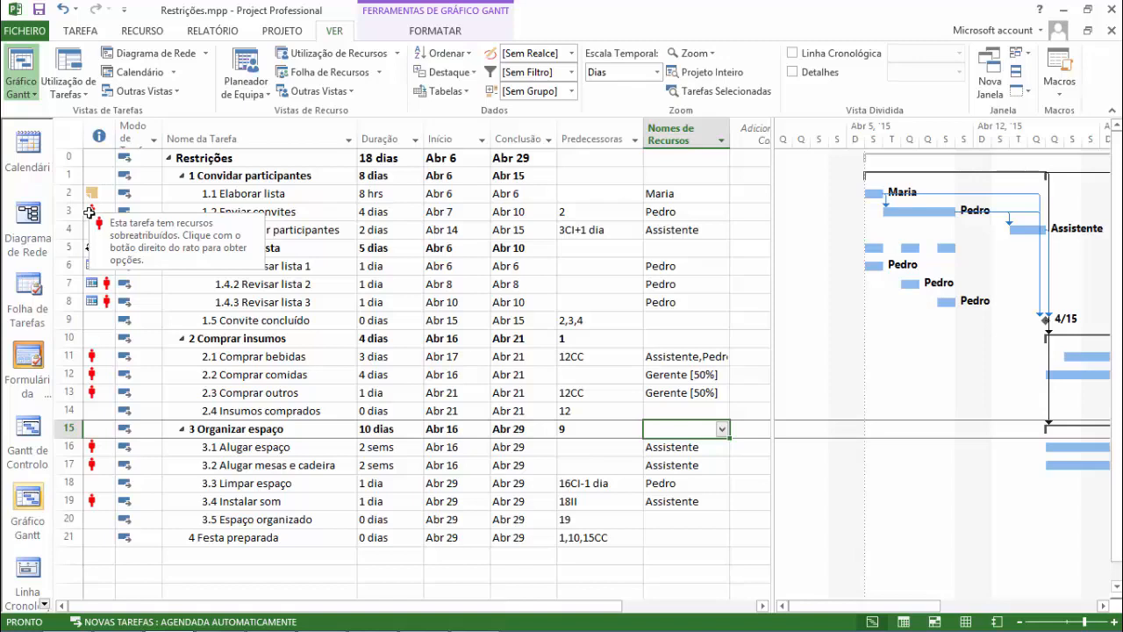
{"action": "left_click", "coordinate": [332, 211]}
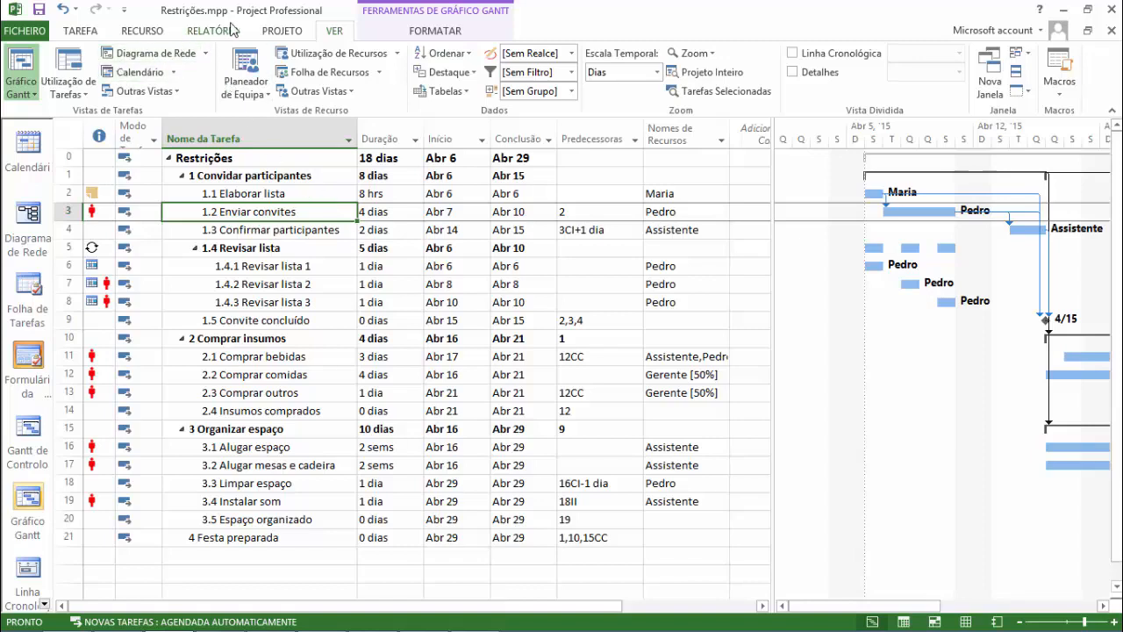
{"action": "left_click", "coordinate": [166, 33]}
{"action": "left_click", "coordinate": [94, 77]}
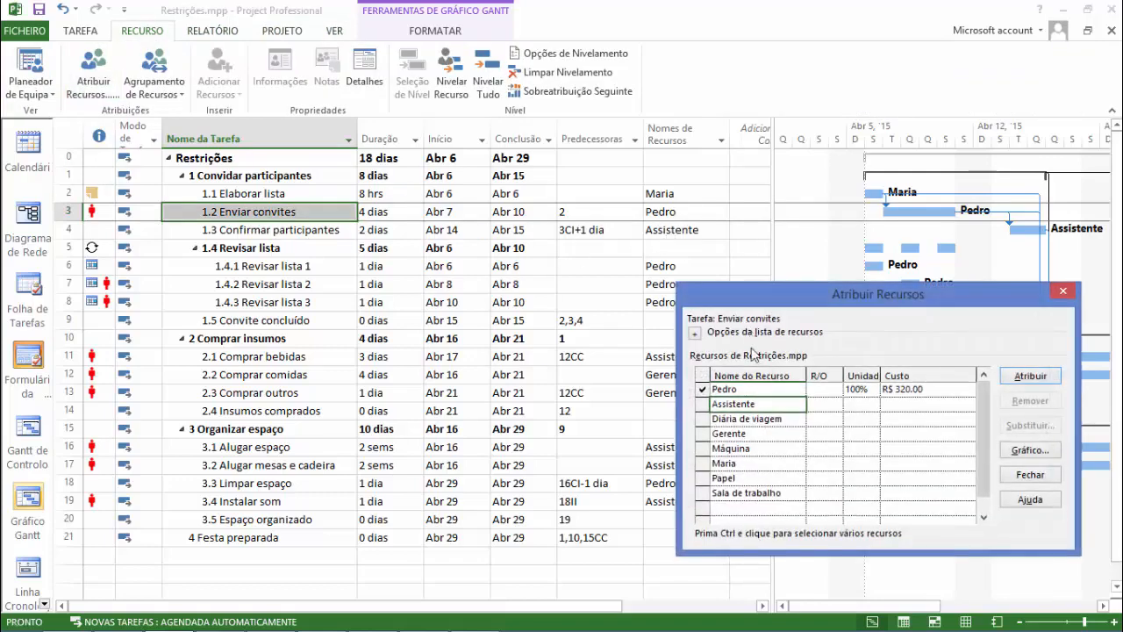
{"action": "left_click", "coordinate": [860, 389]}
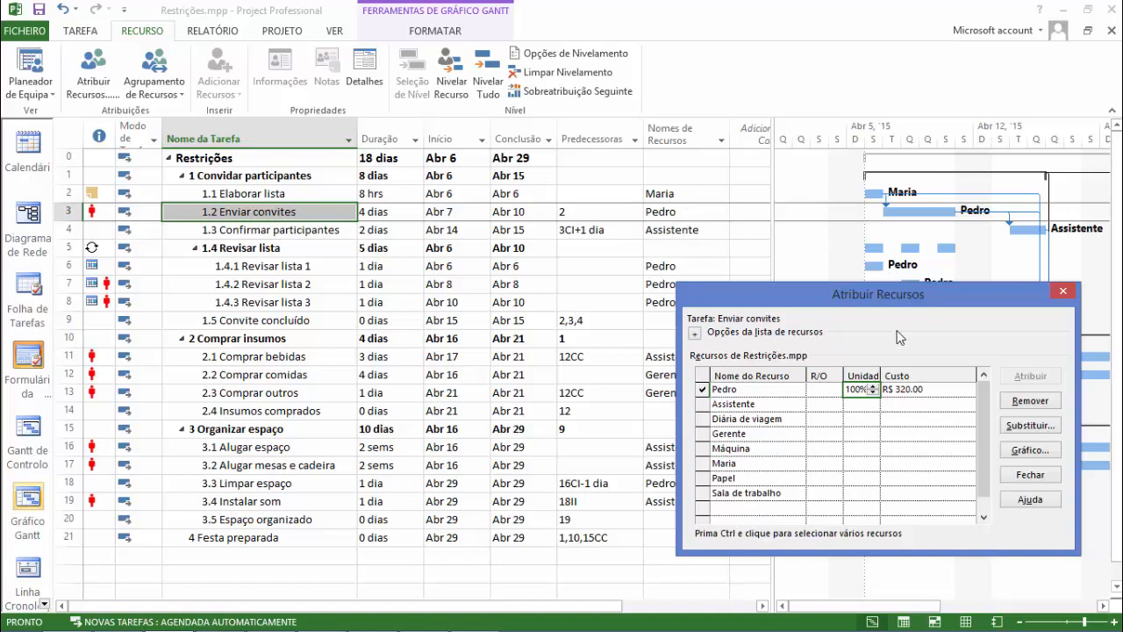
{"action": "left_click_drag", "start_coordinate": [897, 296], "coordinate": [902, 349]}
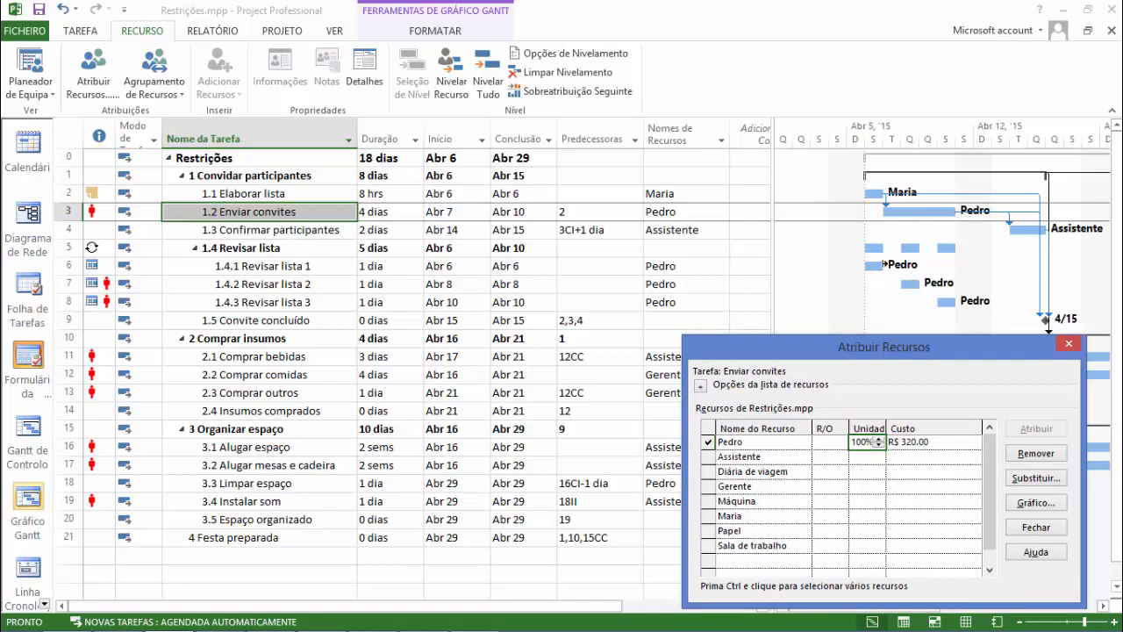
Examine the units and cost of the resource assigned to recurring task 1.4 Revisar lista.
{"action": "left_click", "coordinate": [296, 249]}
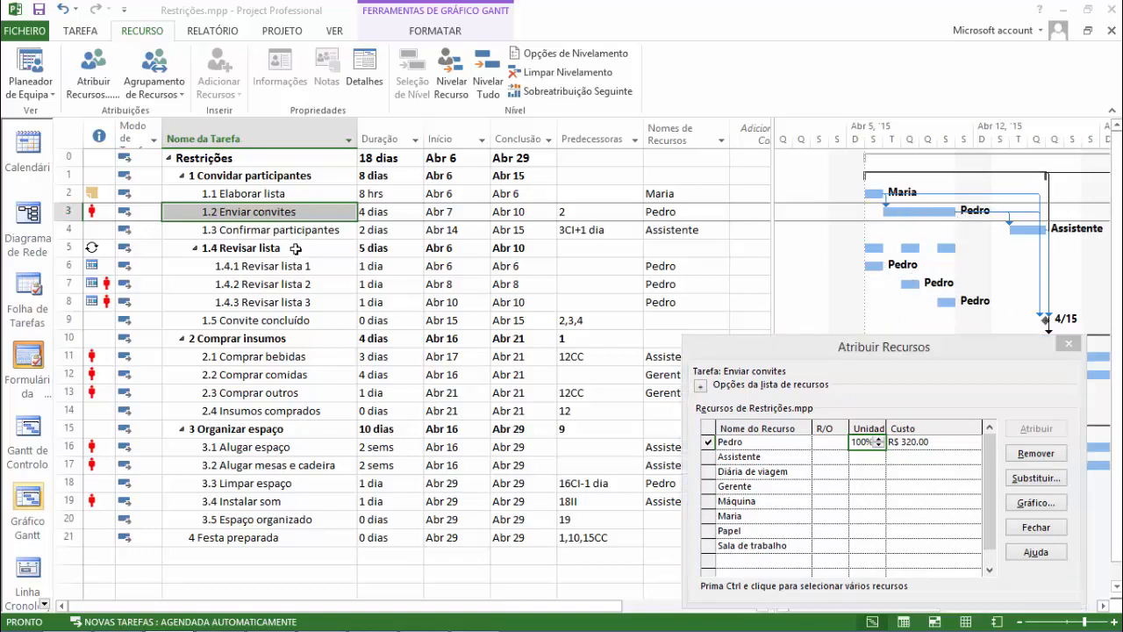
{"action": "left_click", "coordinate": [867, 442]}
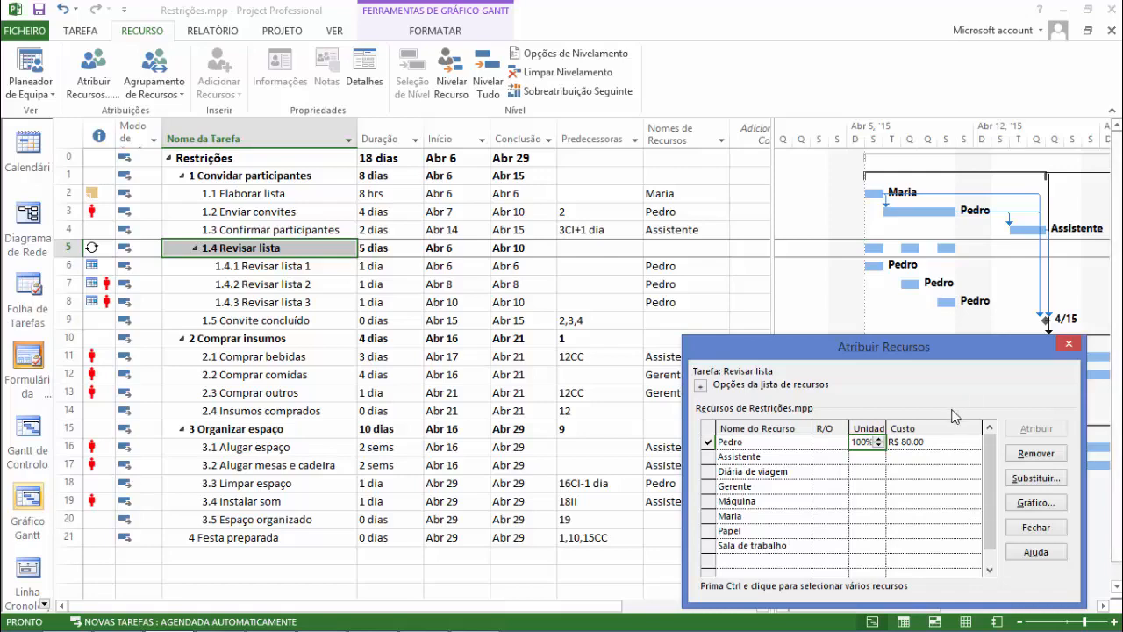
{"action": "left_click_drag", "start_coordinate": [873, 343], "coordinate": [502, 127]}
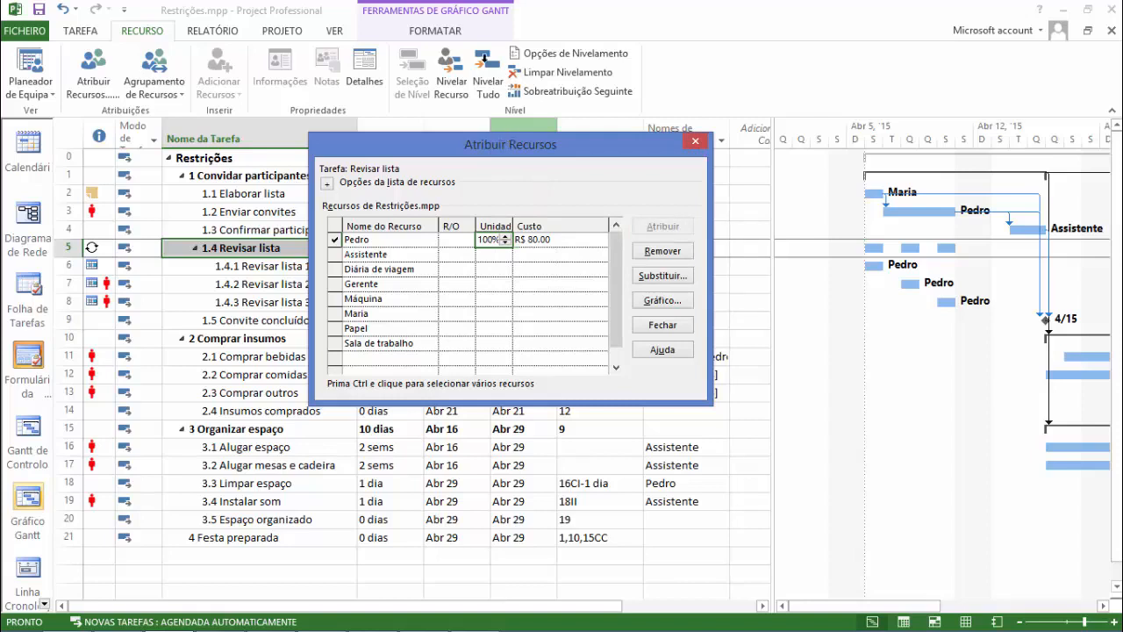
{"action": "left_click_drag", "start_coordinate": [512, 147], "coordinate": [547, 199]}
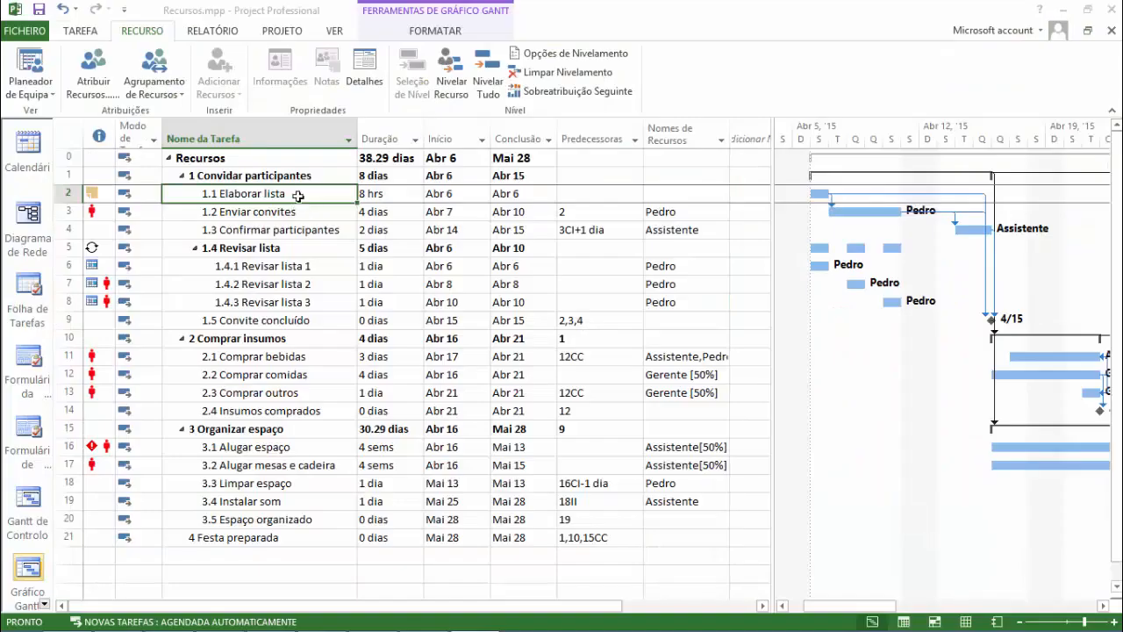
Open the resource assignment for task 1.2 Enviar convites and expand the resource list options.
{"action": "left_click", "coordinate": [296, 211]}
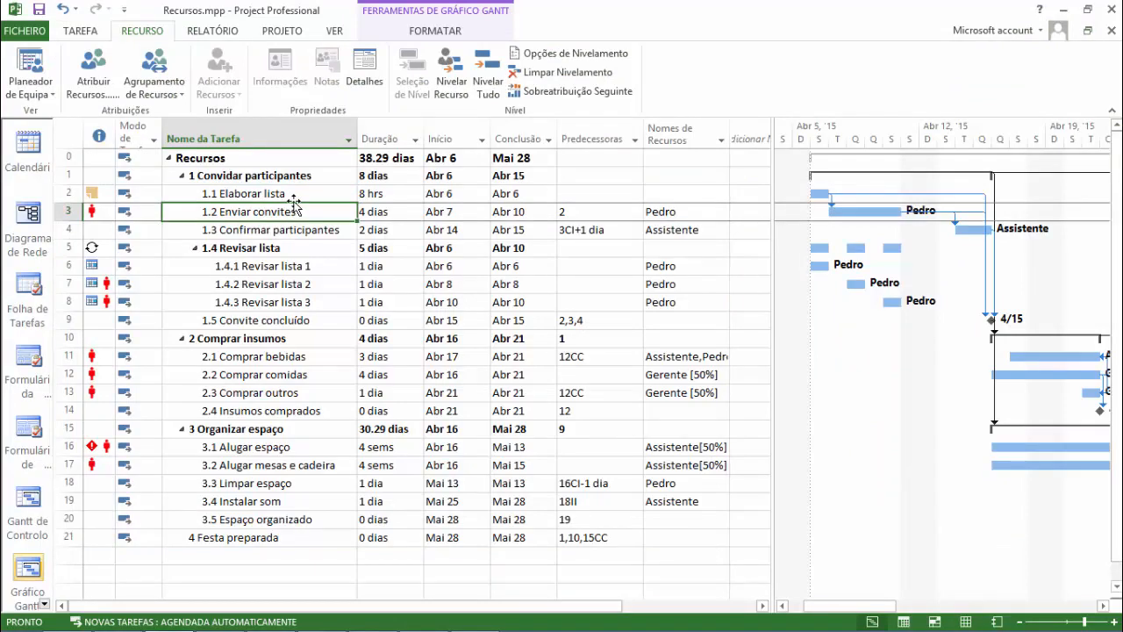
{"action": "left_click", "coordinate": [280, 195]}
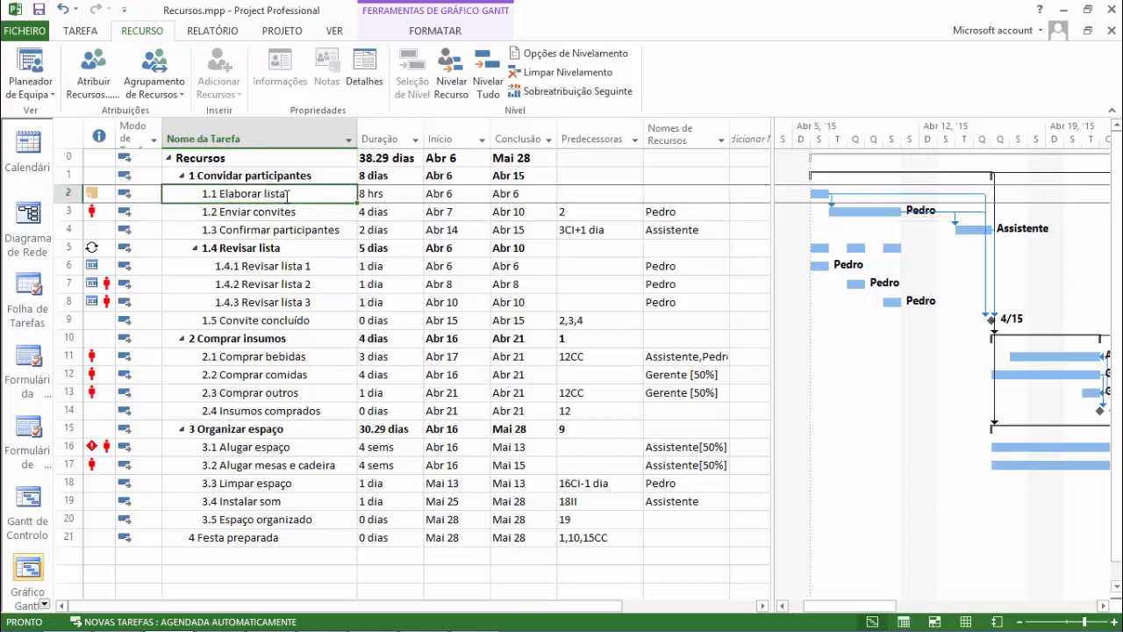
{"action": "left_click", "coordinate": [298, 211]}
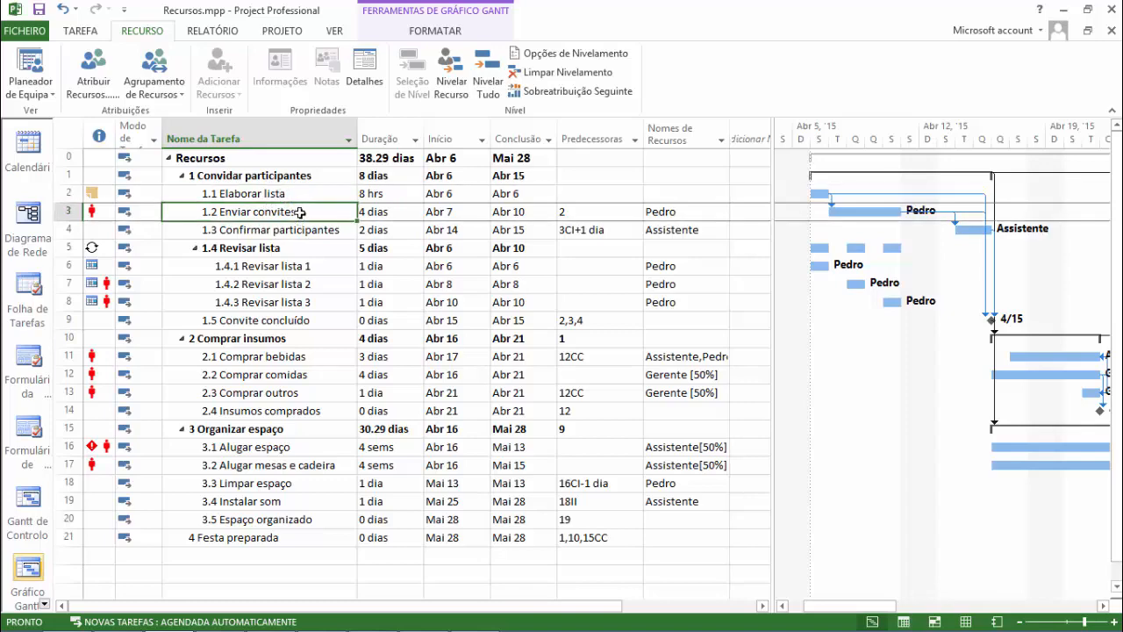
{"action": "left_click", "coordinate": [94, 81]}
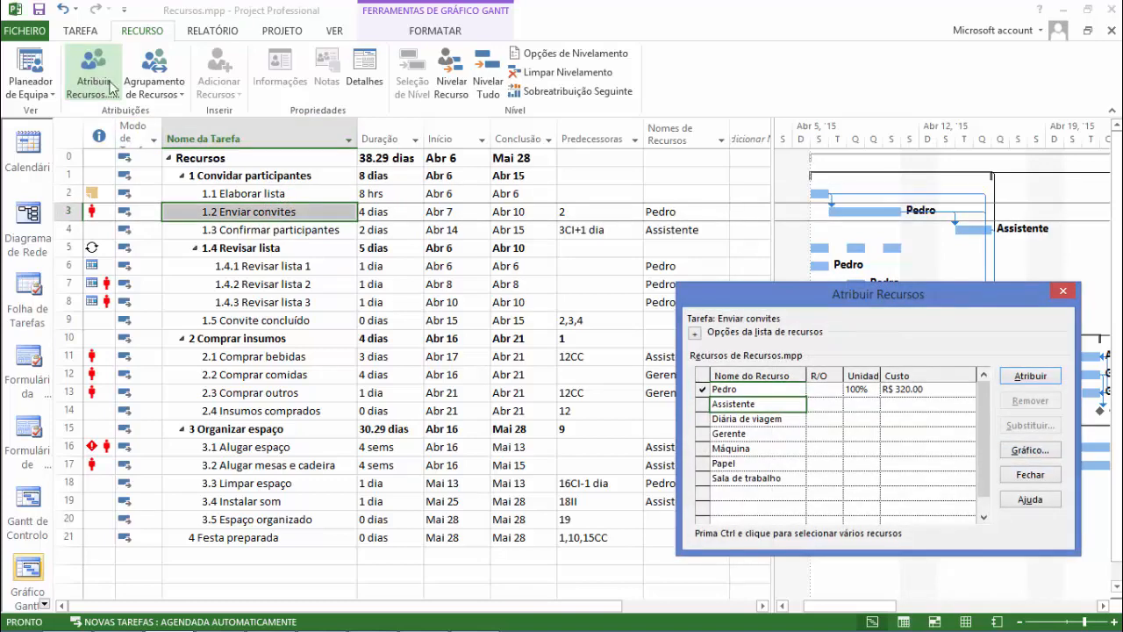
{"action": "left_click_drag", "start_coordinate": [828, 293], "coordinate": [773, 180]}
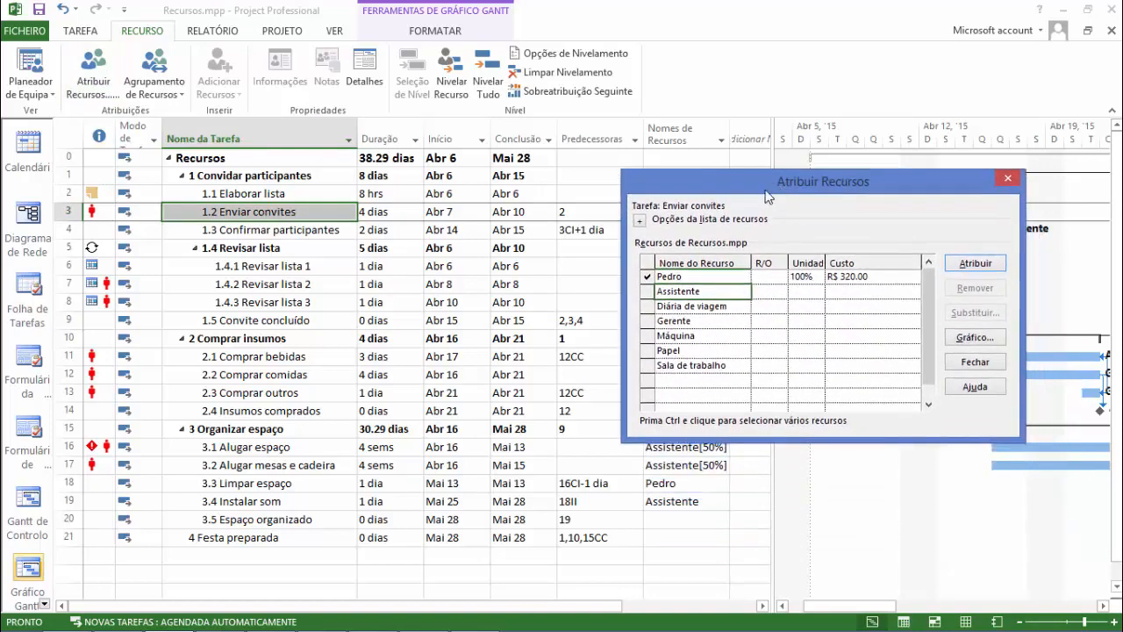
{"action": "left_click", "coordinate": [702, 351]}
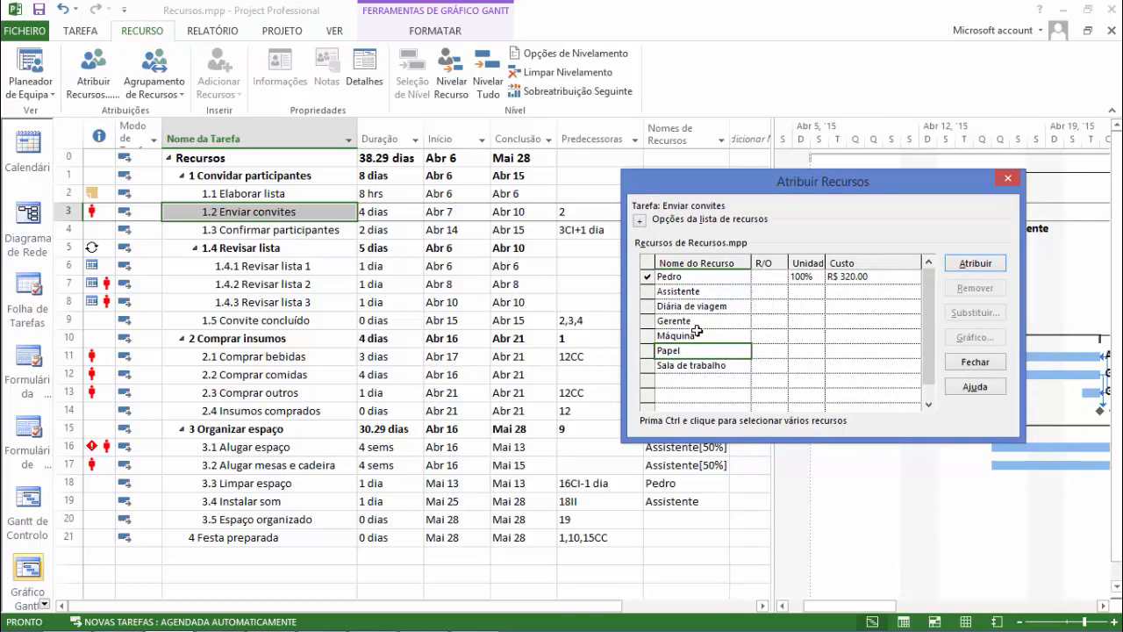
{"action": "left_click", "coordinate": [642, 224]}
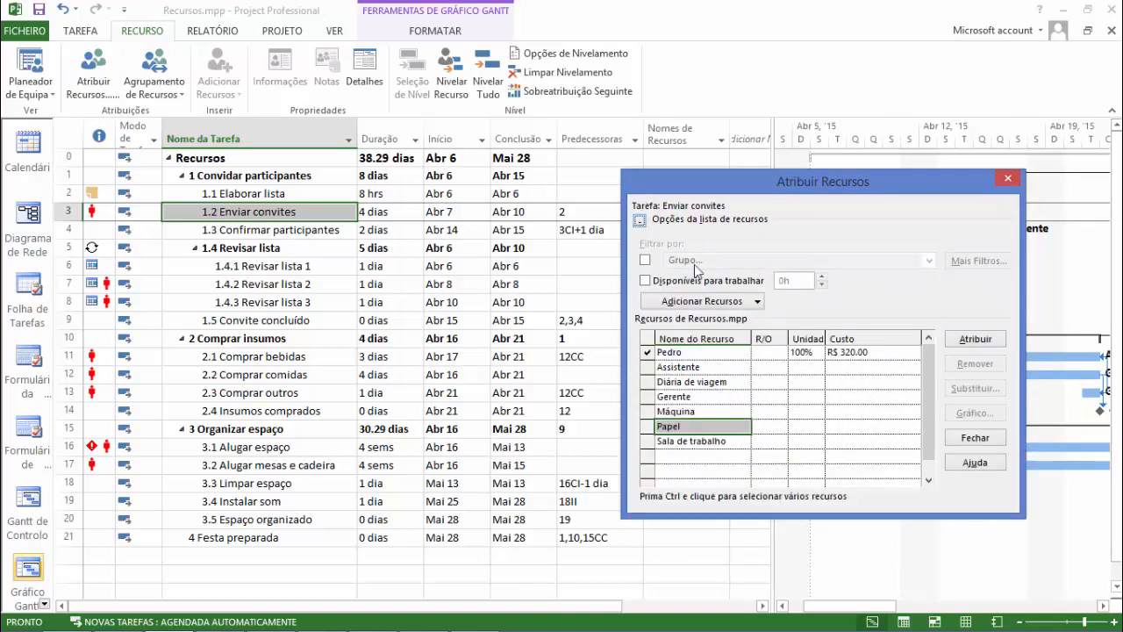
Filter the resource list by Recursos - Material and select the material resource Papel.
{"action": "left_click", "coordinate": [646, 260]}
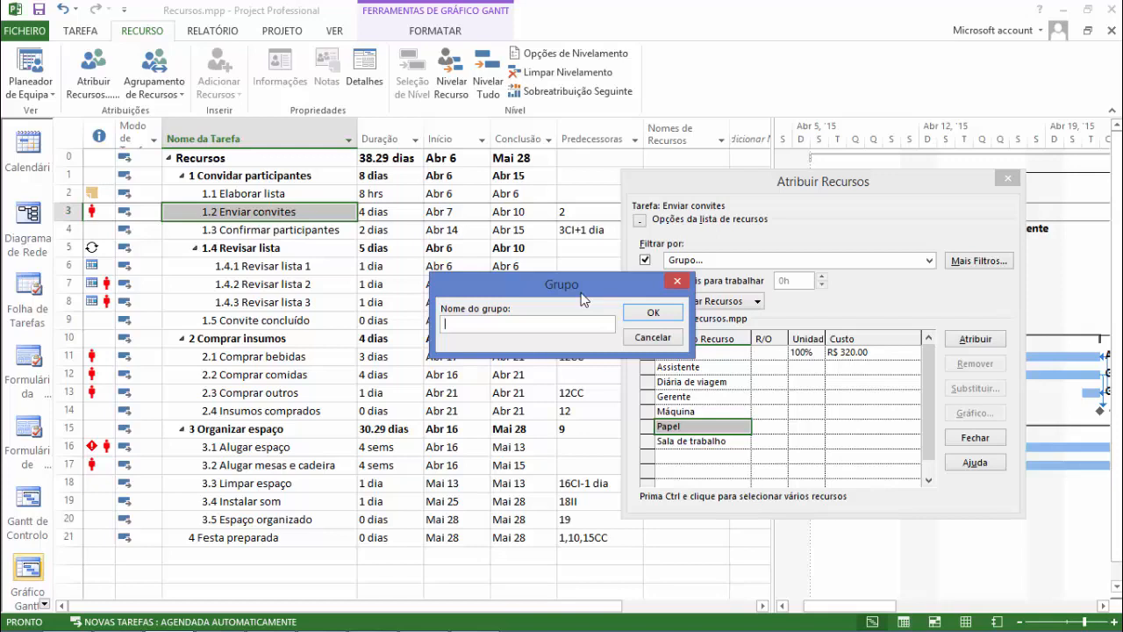
{"action": "left_click", "coordinate": [653, 337]}
{"action": "key", "text": "Return"}
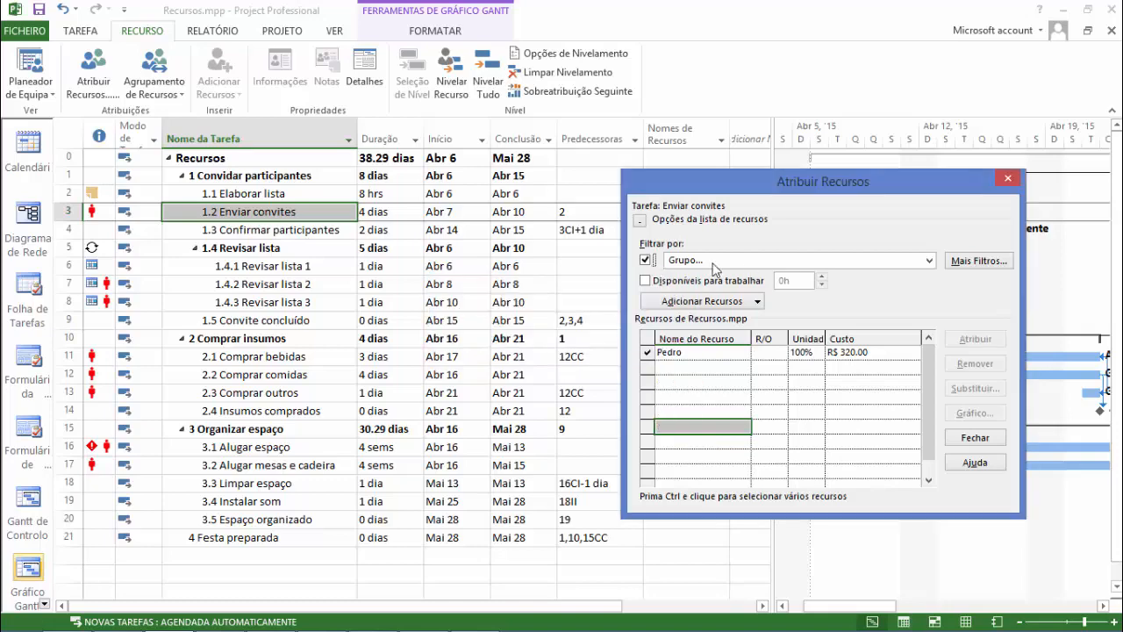
{"action": "left_click", "coordinate": [928, 261]}
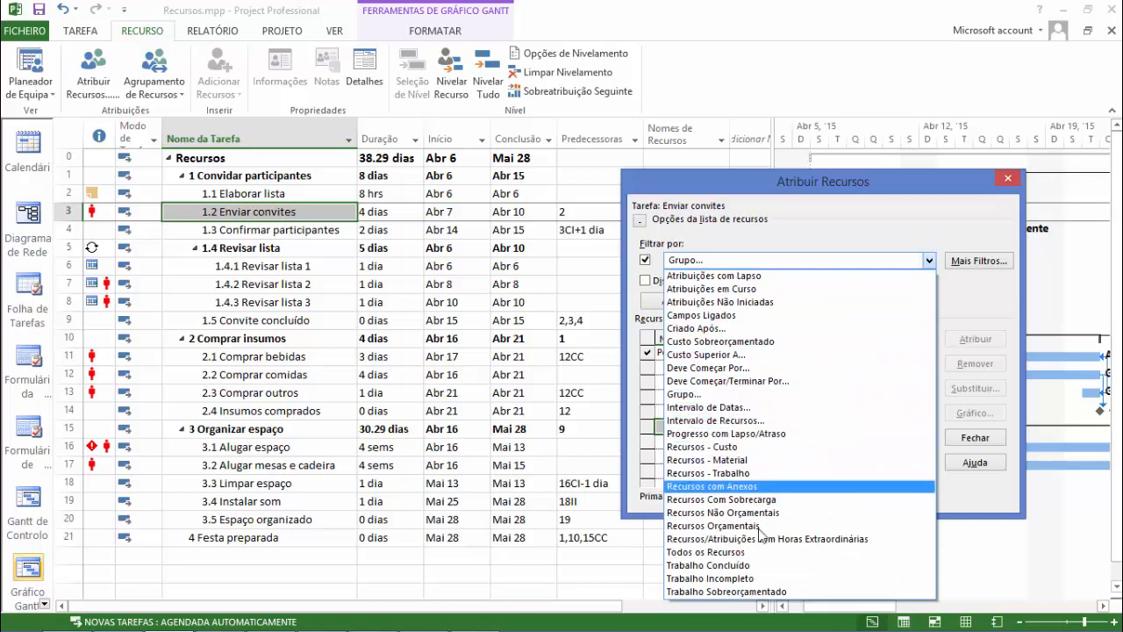
{"action": "left_click", "coordinate": [761, 462]}
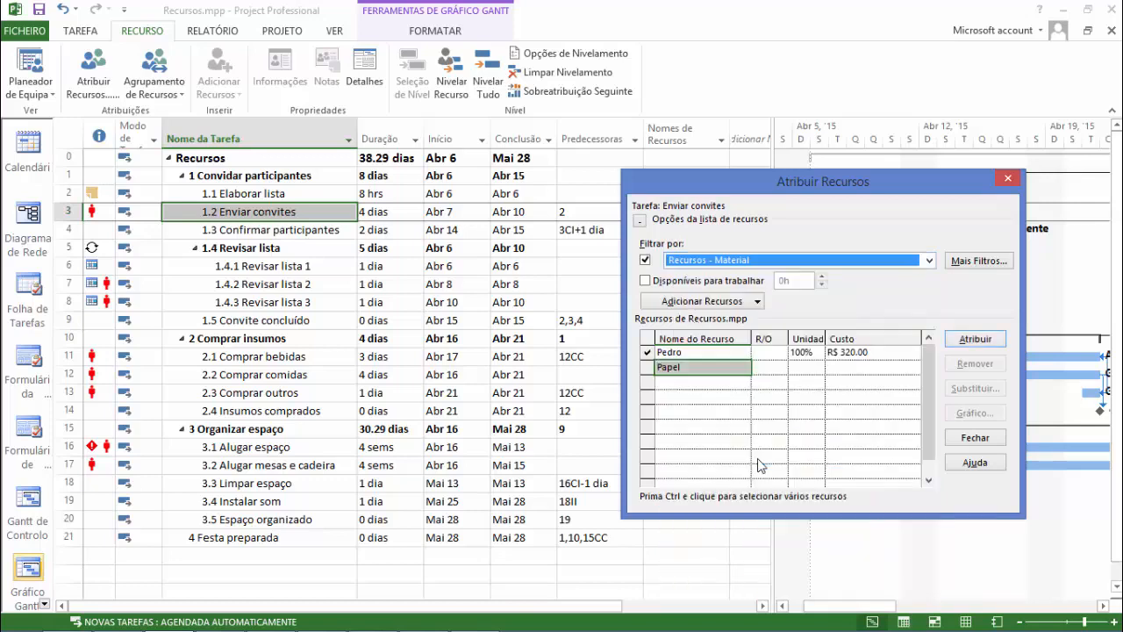
{"action": "left_click", "coordinate": [717, 371]}
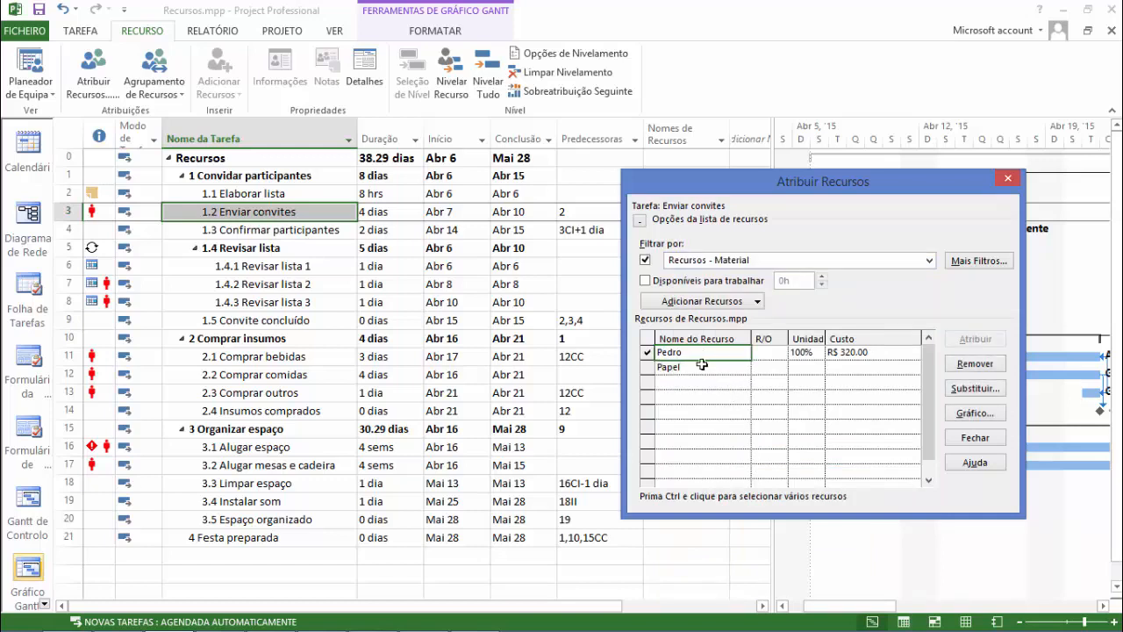
{"action": "left_click", "coordinate": [704, 371]}
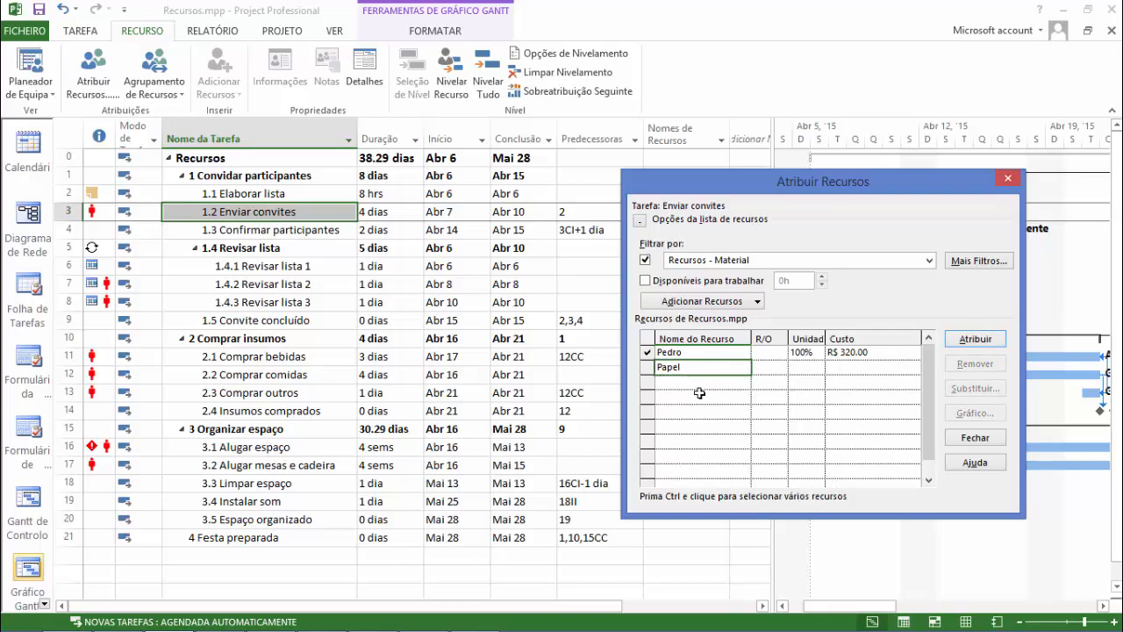
Review the available resource filters and switch the Recursos - Material filter off and on again.
{"action": "left_click", "coordinate": [934, 262]}
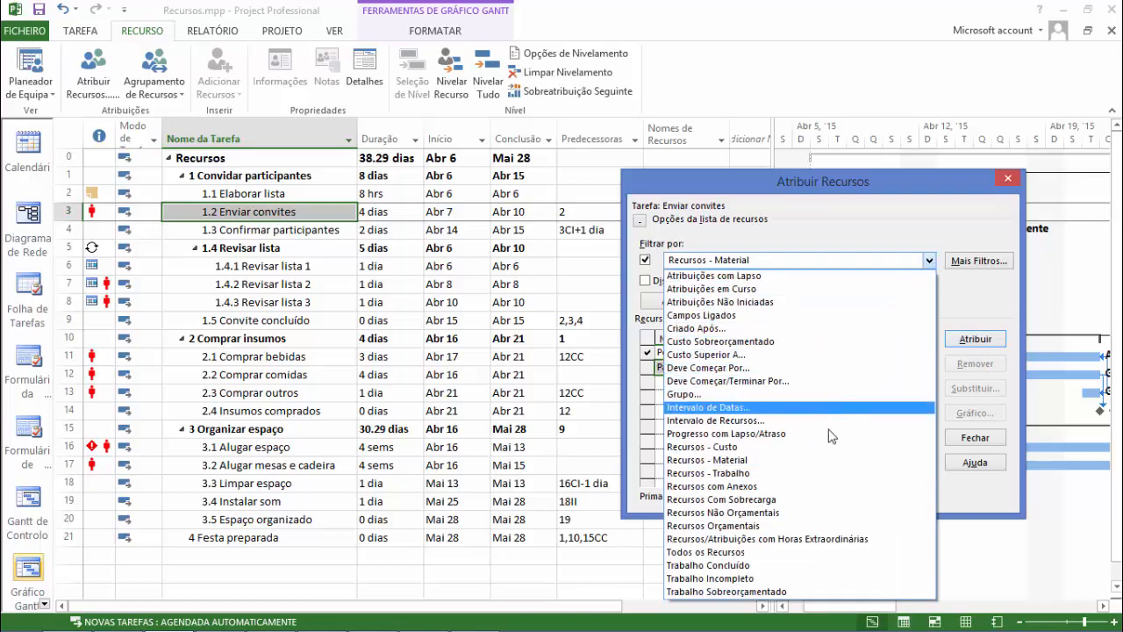
{"action": "left_click", "coordinate": [837, 219]}
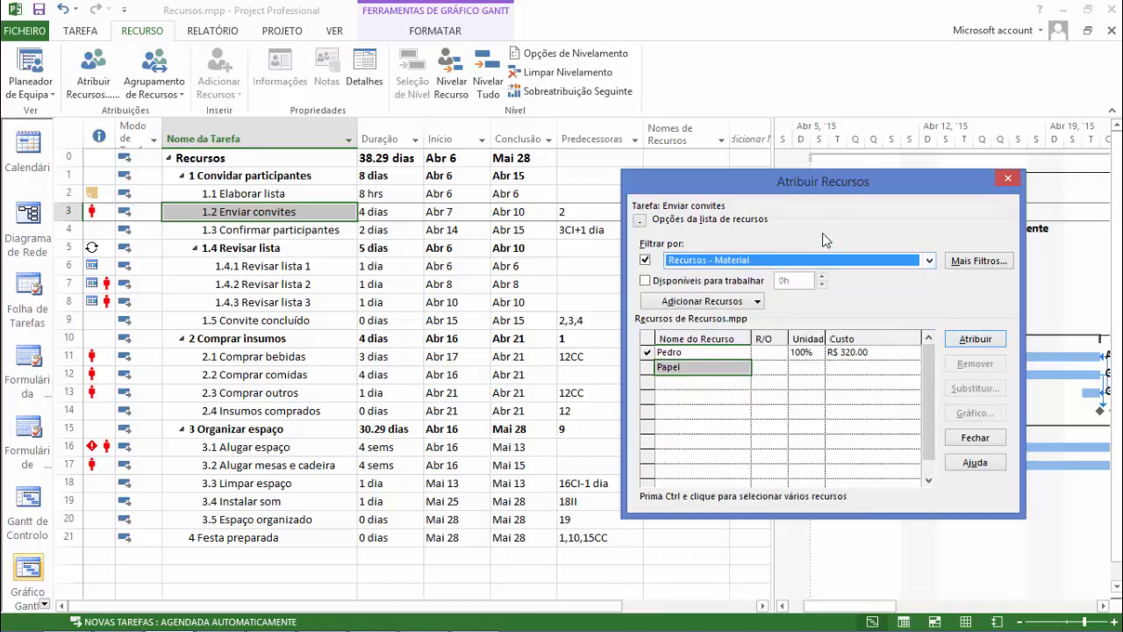
{"action": "left_click", "coordinate": [646, 260]}
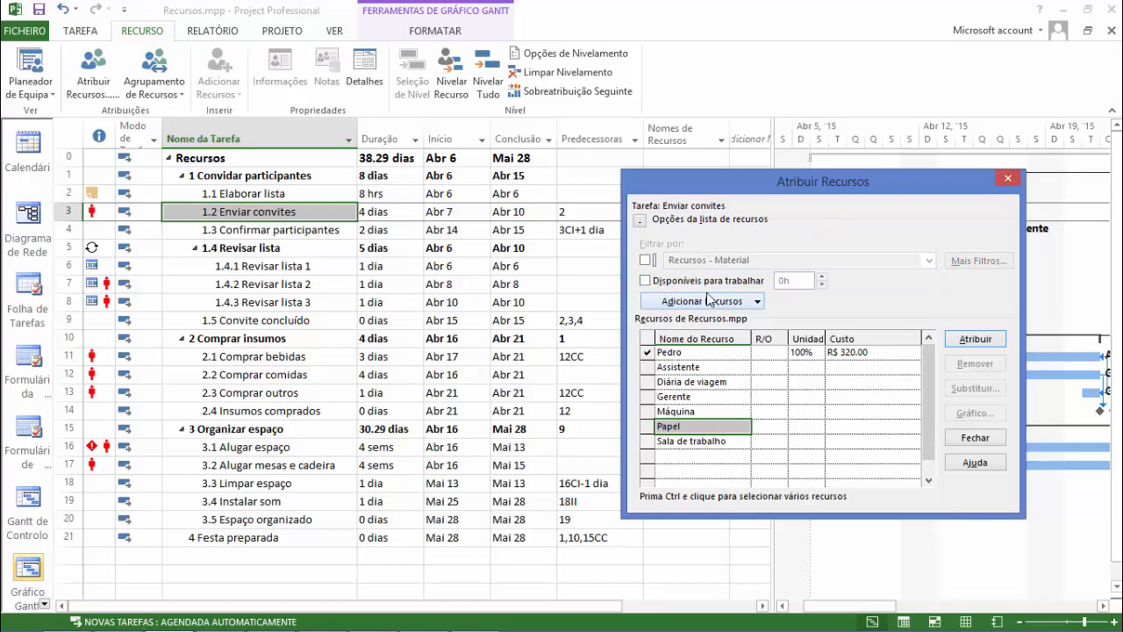
{"action": "left_click", "coordinate": [646, 260]}
{"action": "left_click", "coordinate": [929, 261]}
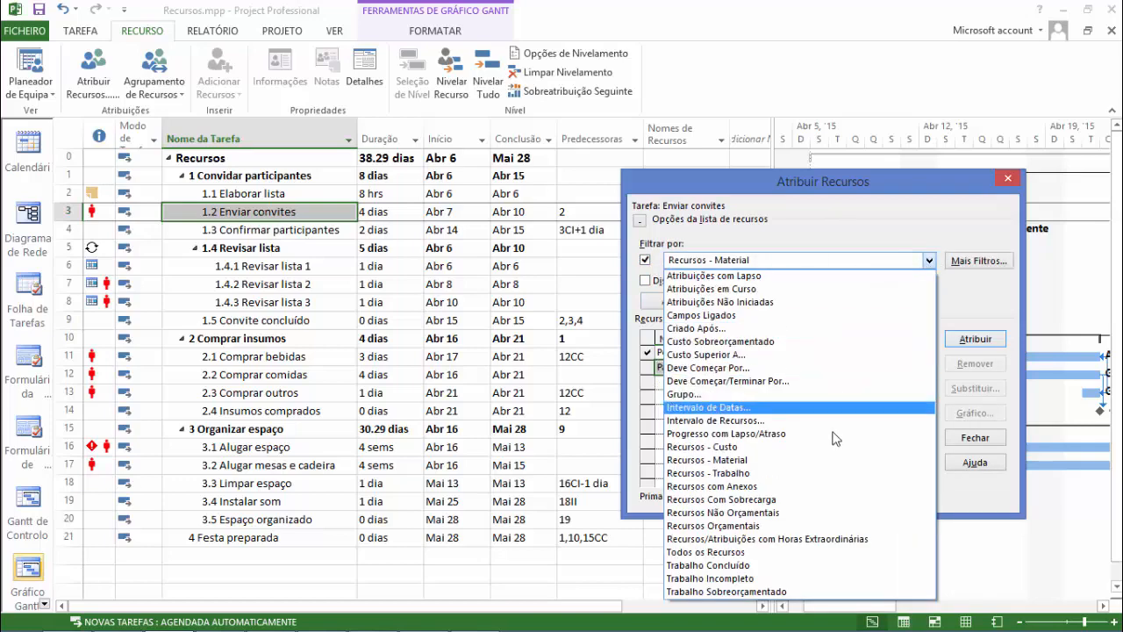
{"action": "left_click", "coordinate": [797, 260]}
Assign the material resource Papel to task 1.2 Enviar convites with 4 Pct units.
{"action": "left_click", "coordinate": [717, 367]}
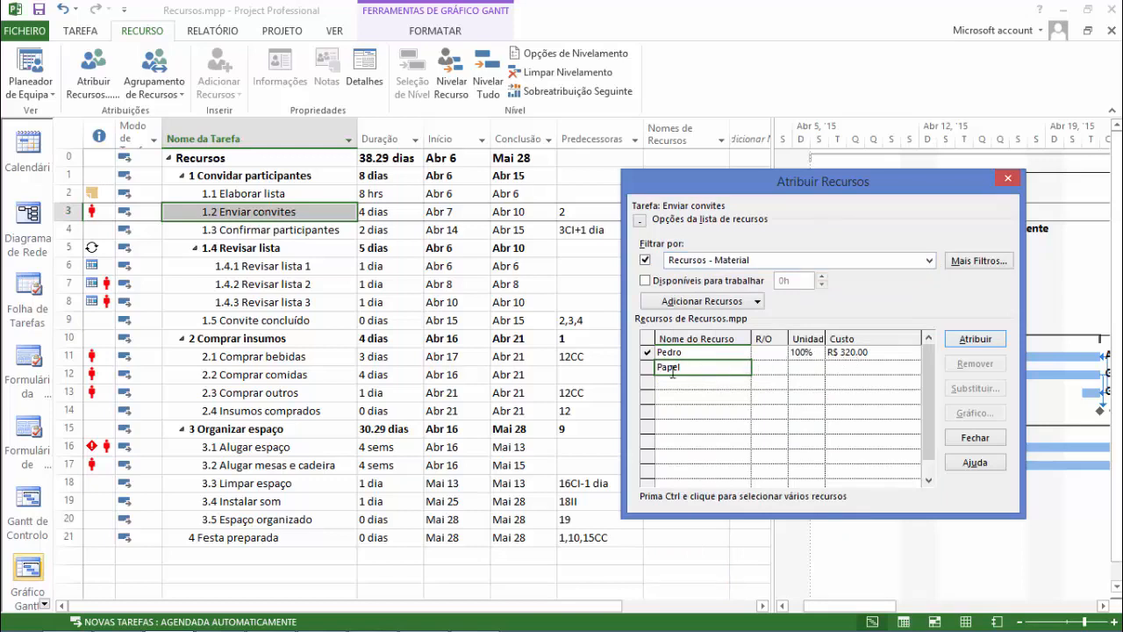
{"action": "left_click", "coordinate": [977, 342]}
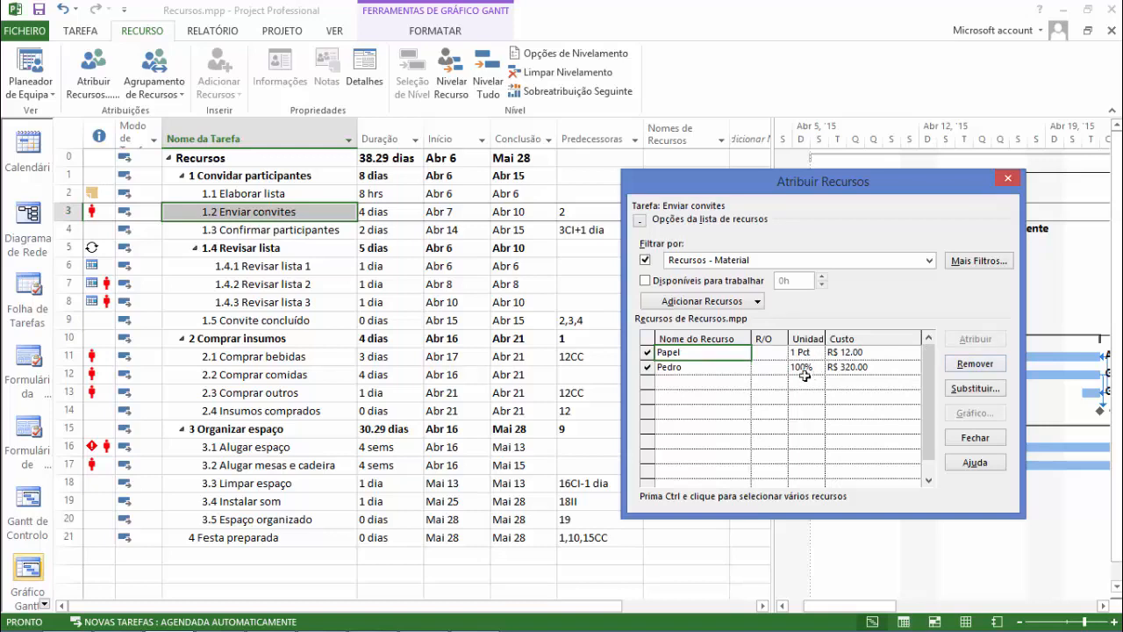
{"action": "left_click", "coordinate": [814, 351]}
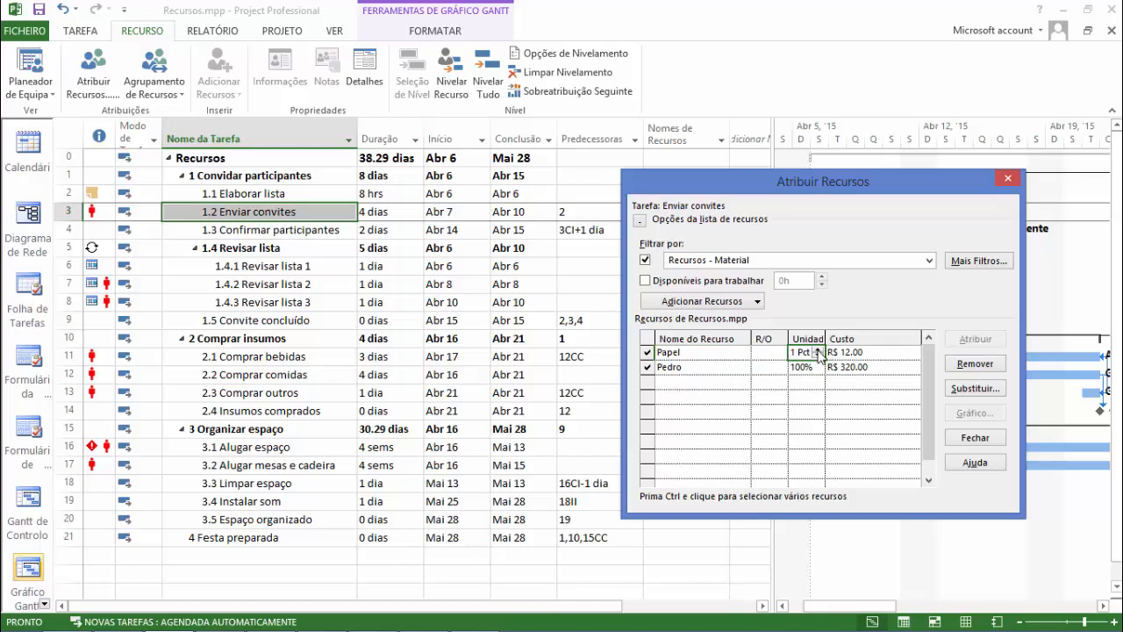
{"action": "left_click", "coordinate": [818, 349]}
{"action": "left_click", "coordinate": [818, 349]}
{"action": "left_click", "coordinate": [848, 353]}
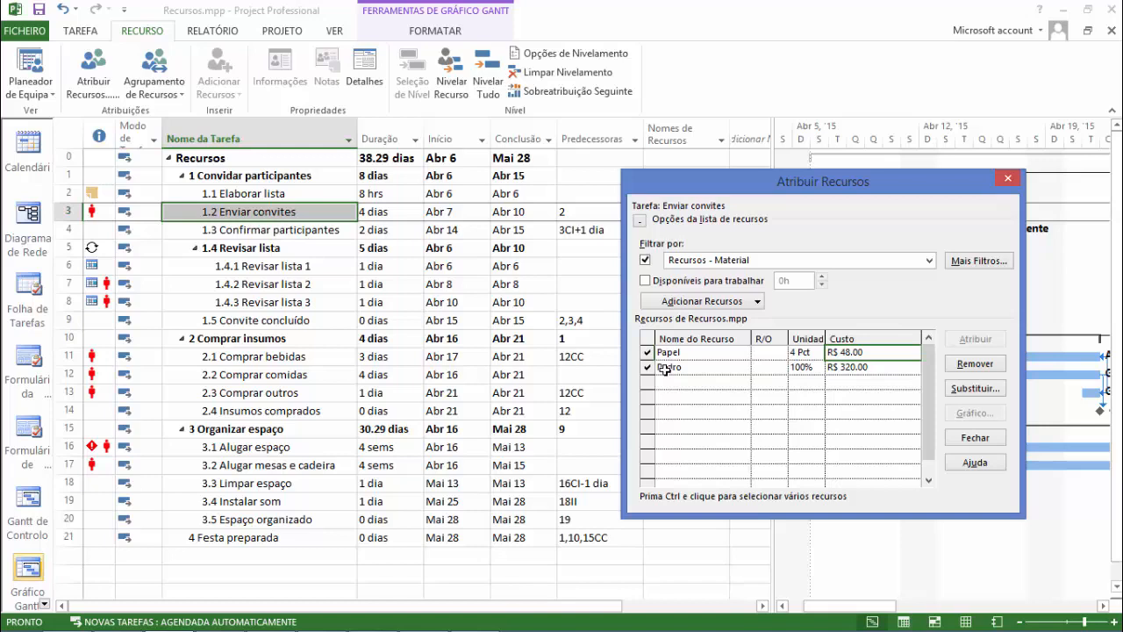
{"action": "left_click", "coordinate": [707, 382]}
{"action": "left_click", "coordinate": [708, 400]}
{"action": "left_click", "coordinate": [703, 441]}
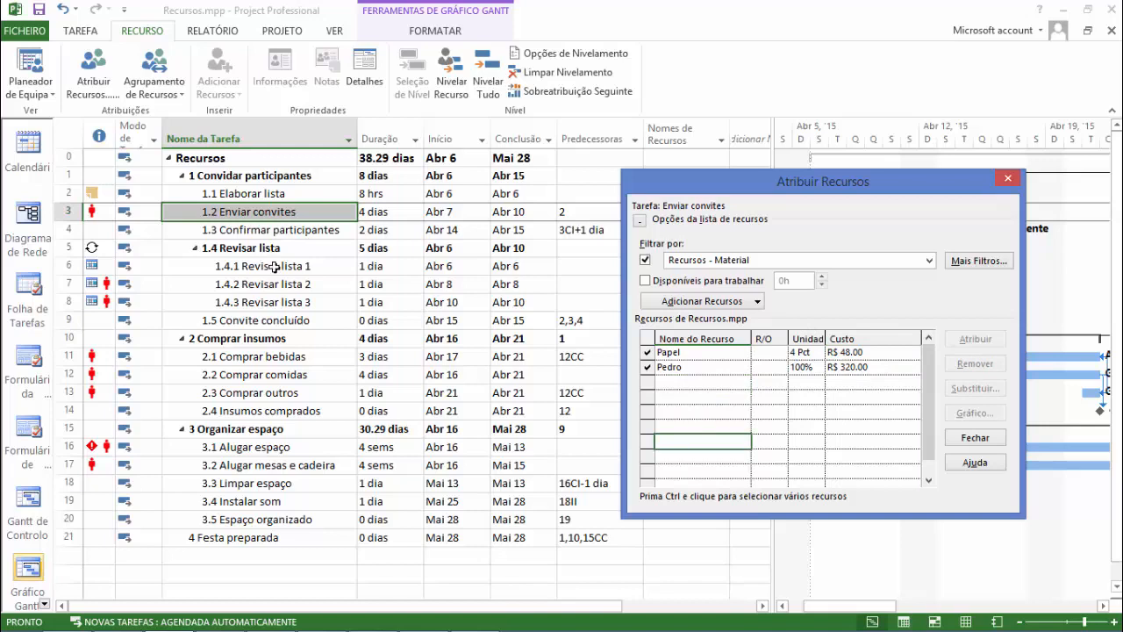
Assign the material resource Papel to task 2.1 Comprar bebidas with 0.5 Pct units.
{"action": "left_click", "coordinate": [266, 358]}
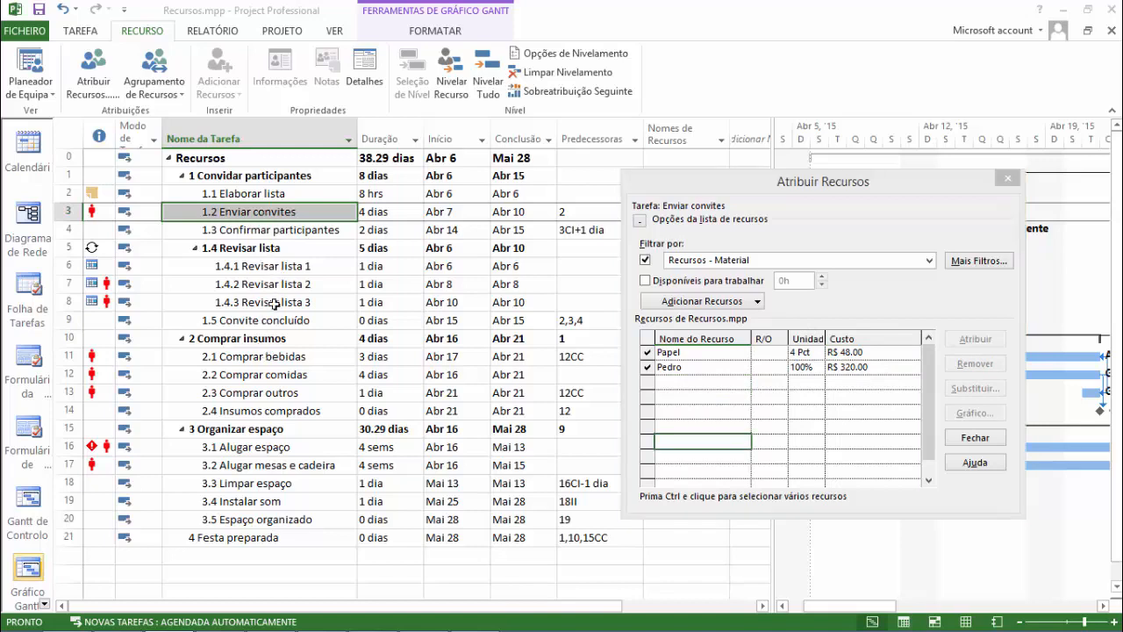
{"action": "left_click", "coordinate": [280, 375]}
{"action": "left_click", "coordinate": [300, 358]}
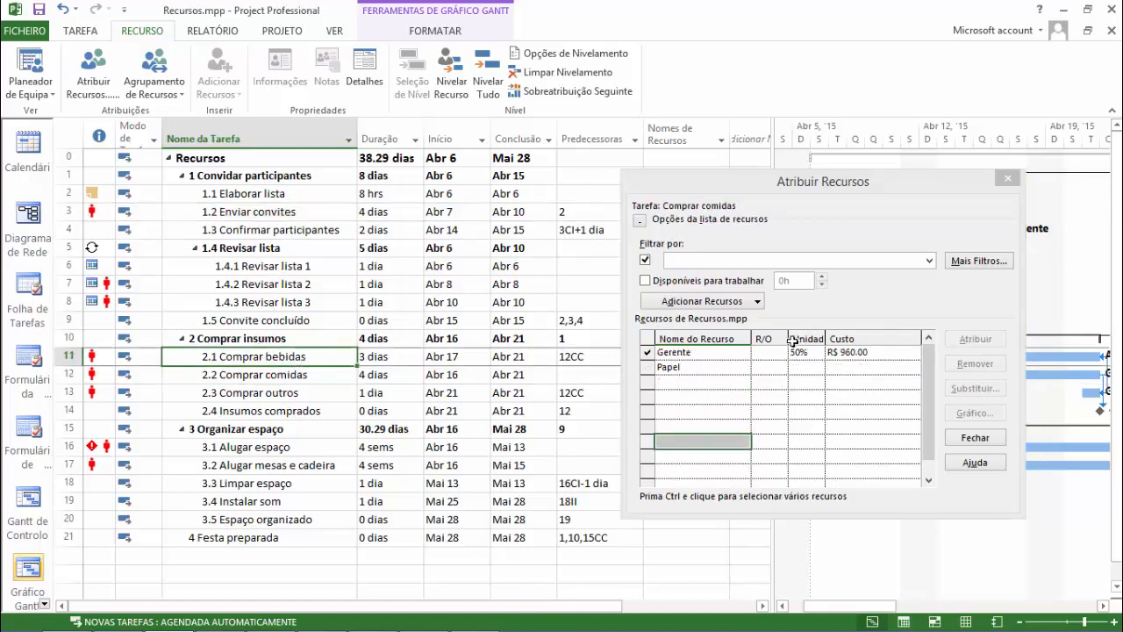
{"action": "left_click", "coordinate": [707, 382]}
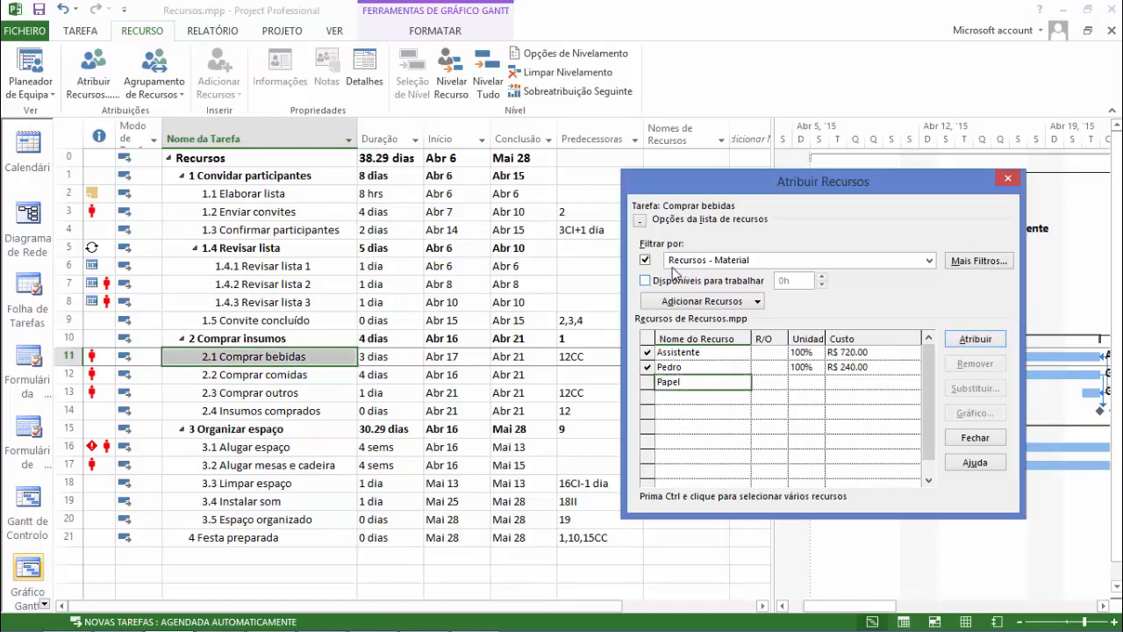
{"action": "left_click", "coordinate": [974, 339]}
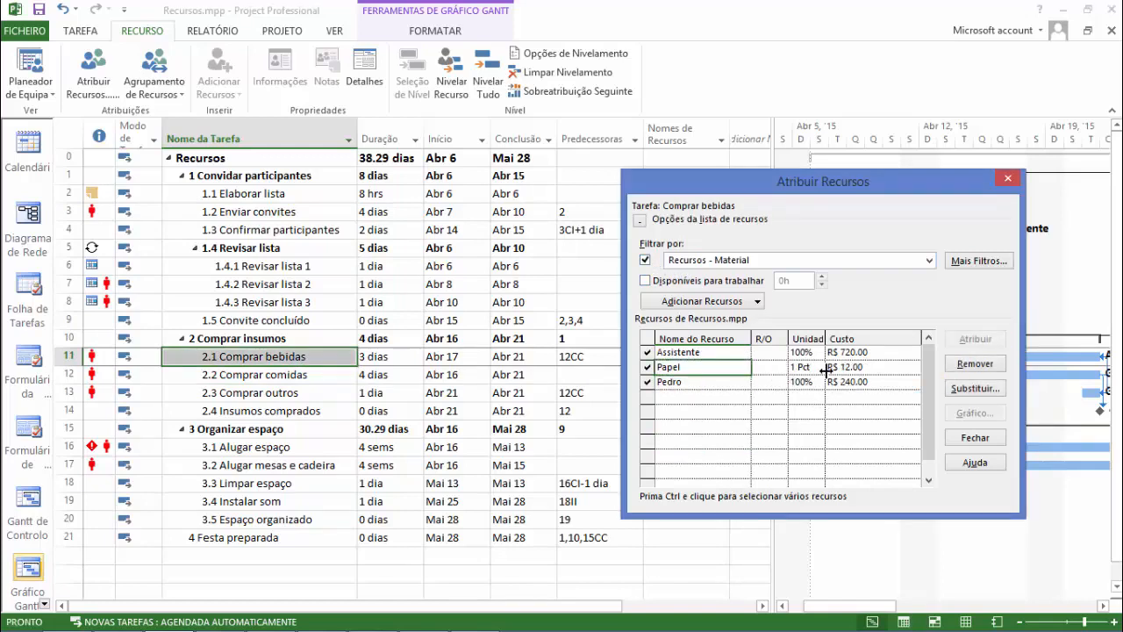
{"action": "left_click", "coordinate": [818, 373]}
{"action": "left_click", "coordinate": [818, 371]}
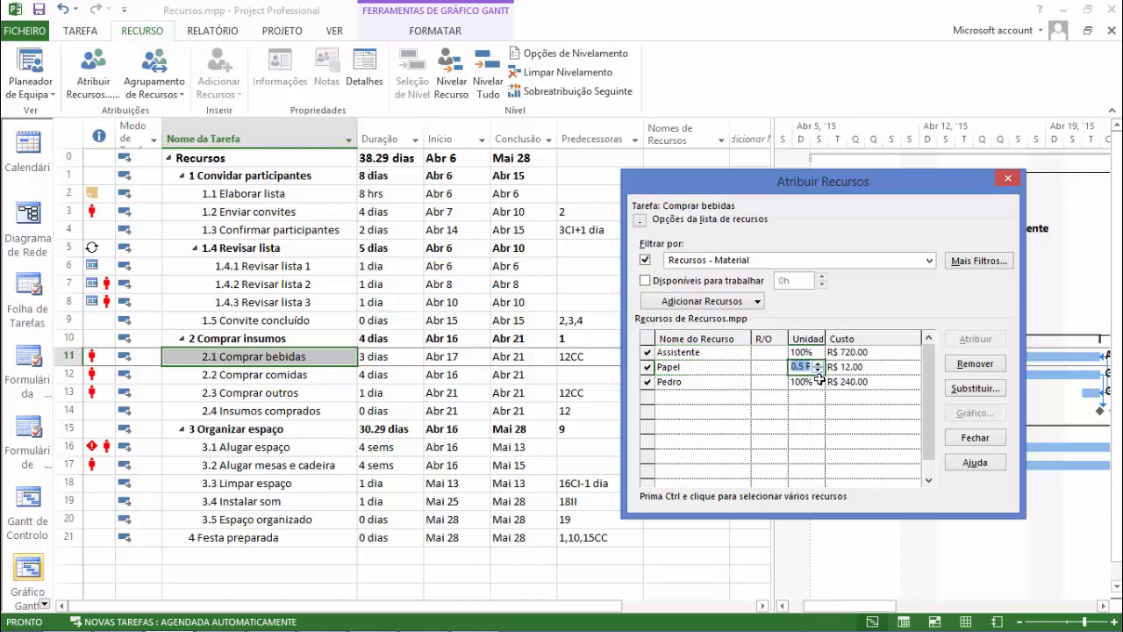
{"action": "left_click", "coordinate": [860, 368]}
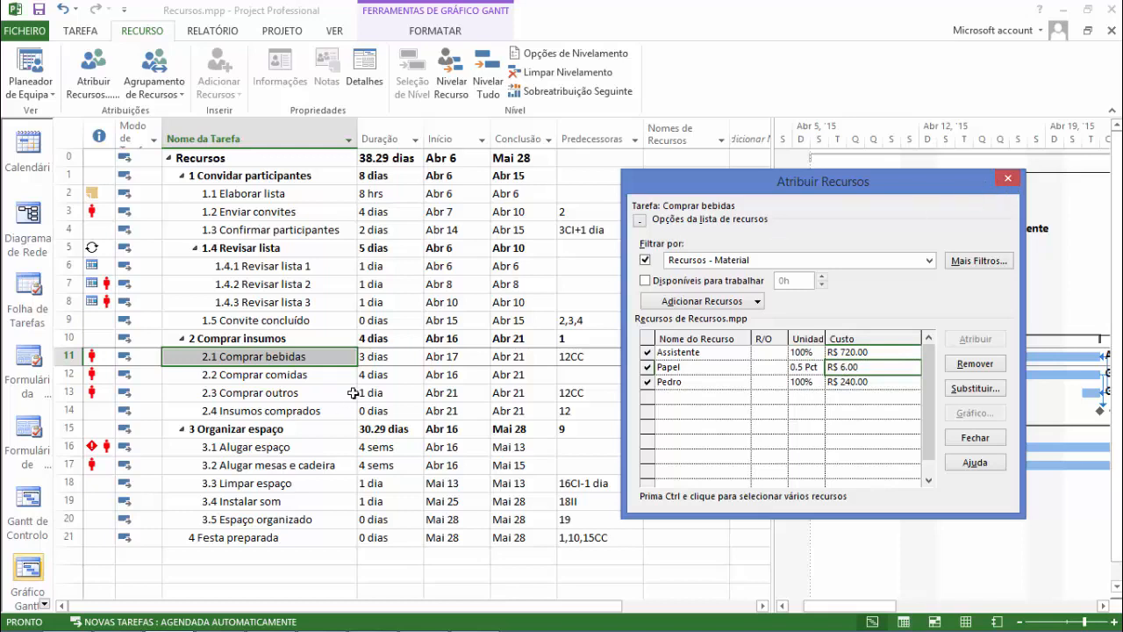
Filter the resources by Recursos - Custo and assign Diária de viagem to task 3.1 Alugar espaço with a cost of R$ 200.00.
{"action": "left_click", "coordinate": [309, 448]}
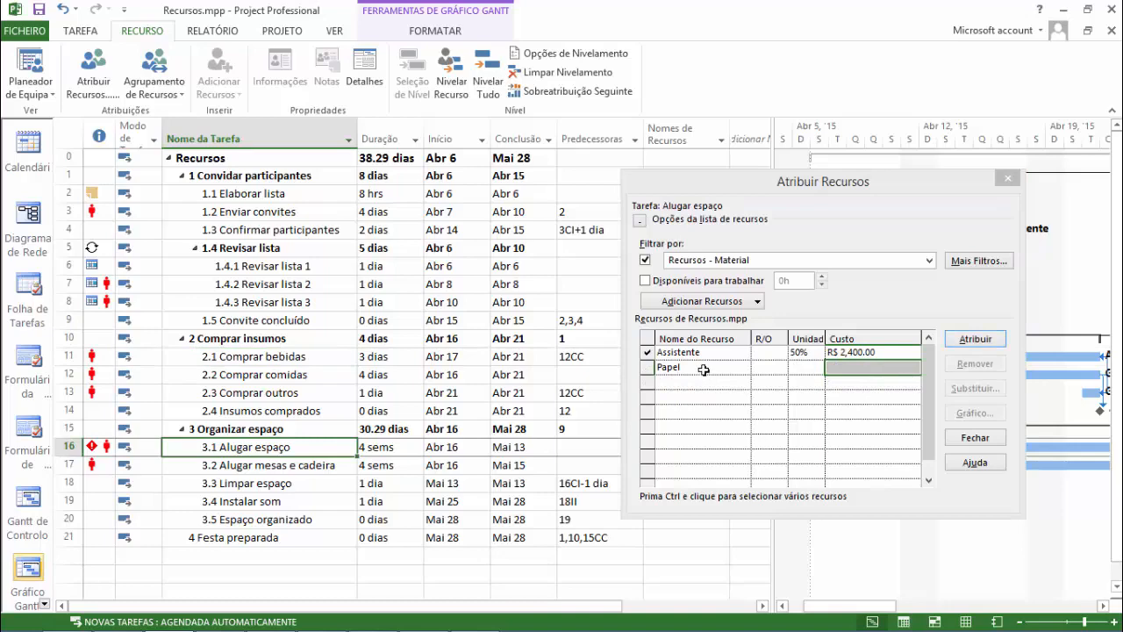
{"action": "left_click", "coordinate": [734, 261]}
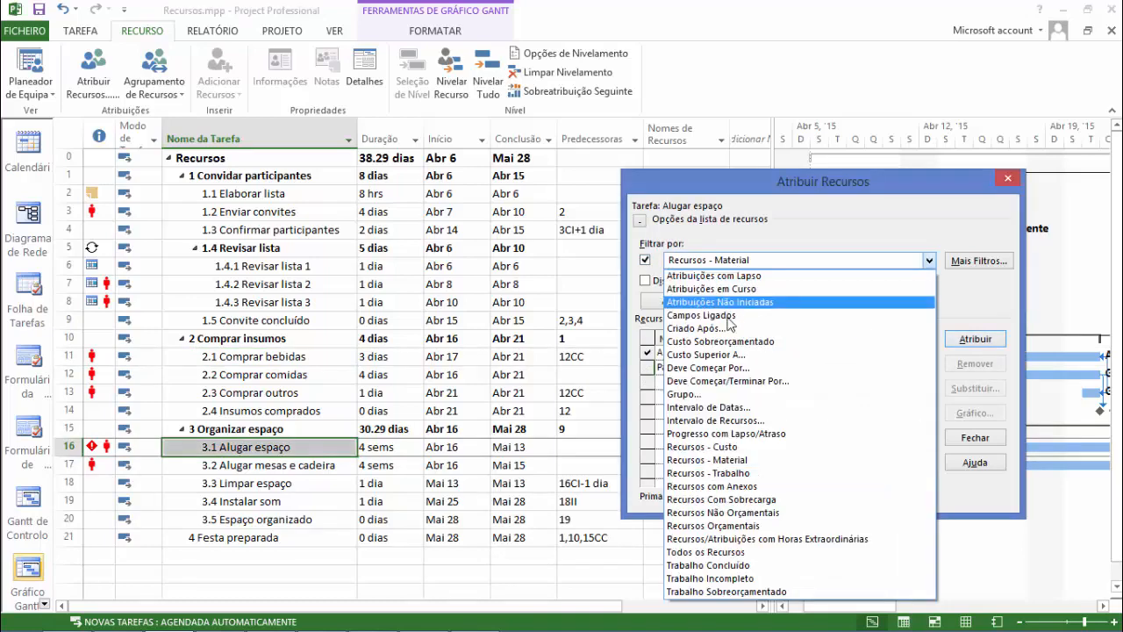
{"action": "left_click", "coordinate": [725, 456]}
{"action": "left_click", "coordinate": [720, 371]}
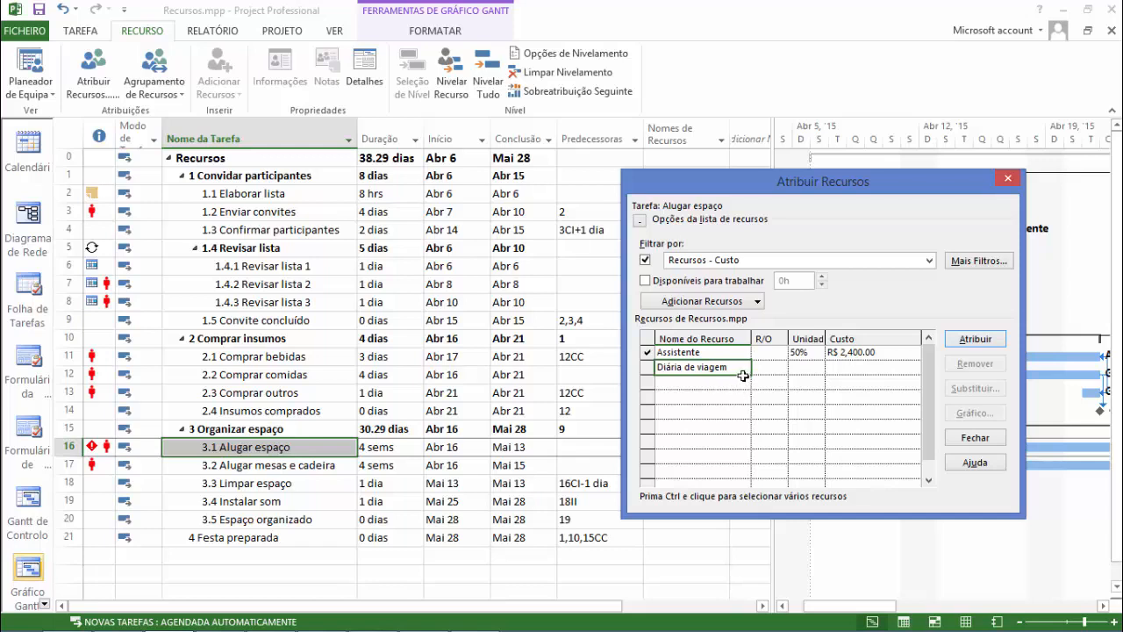
{"action": "left_click", "coordinate": [975, 338]}
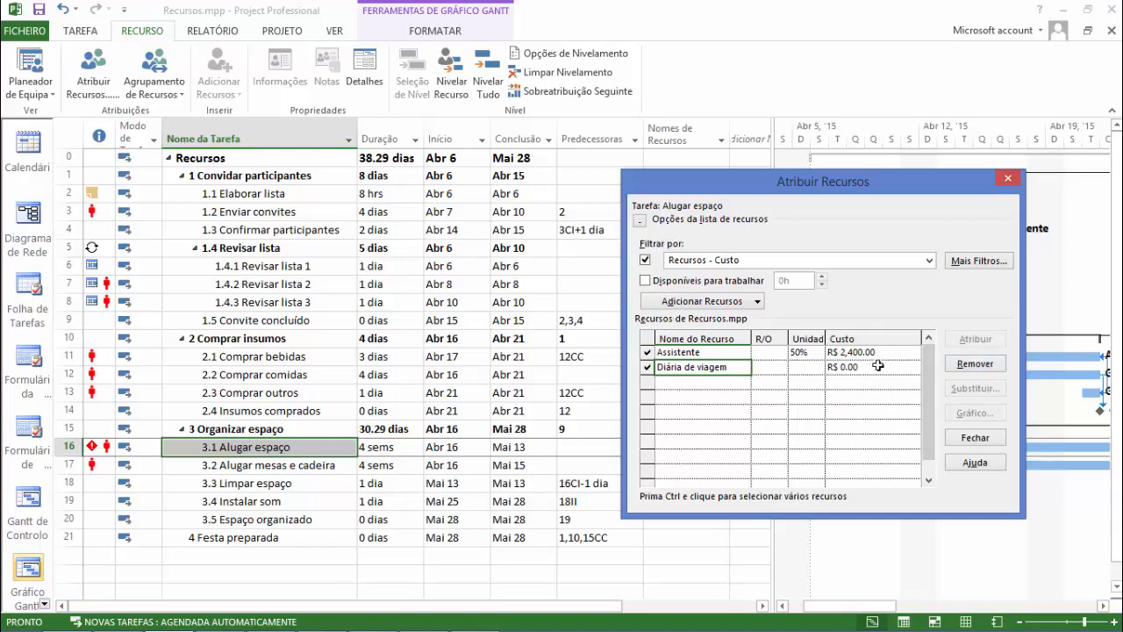
{"action": "left_click", "coordinate": [870, 371]}
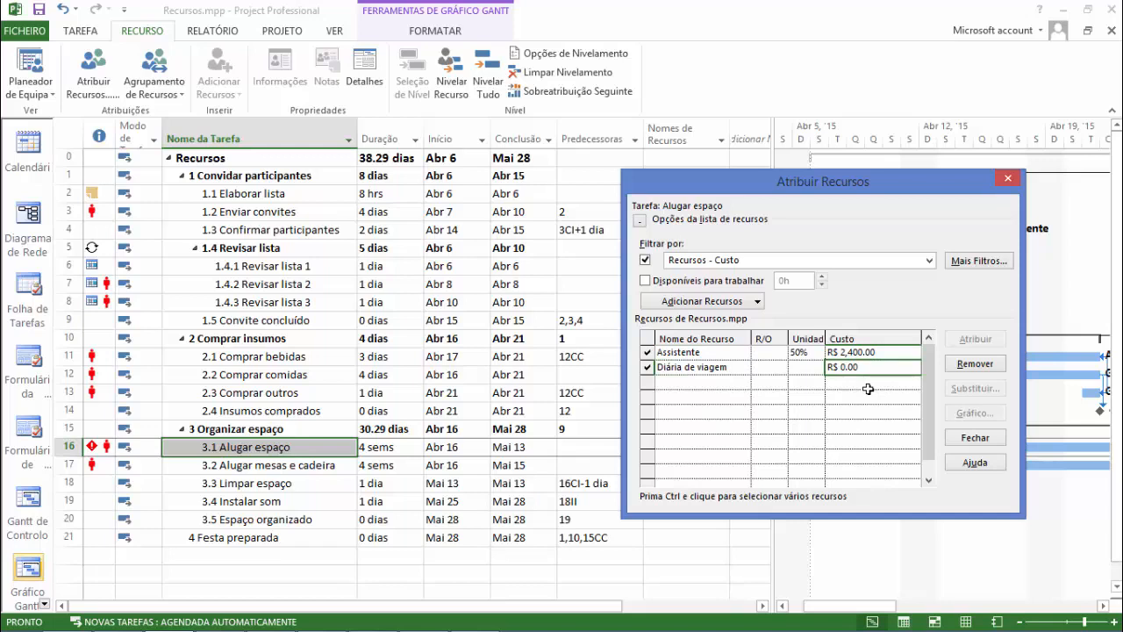
{"action": "type", "text": "200"}
{"action": "left_click", "coordinate": [868, 388]}
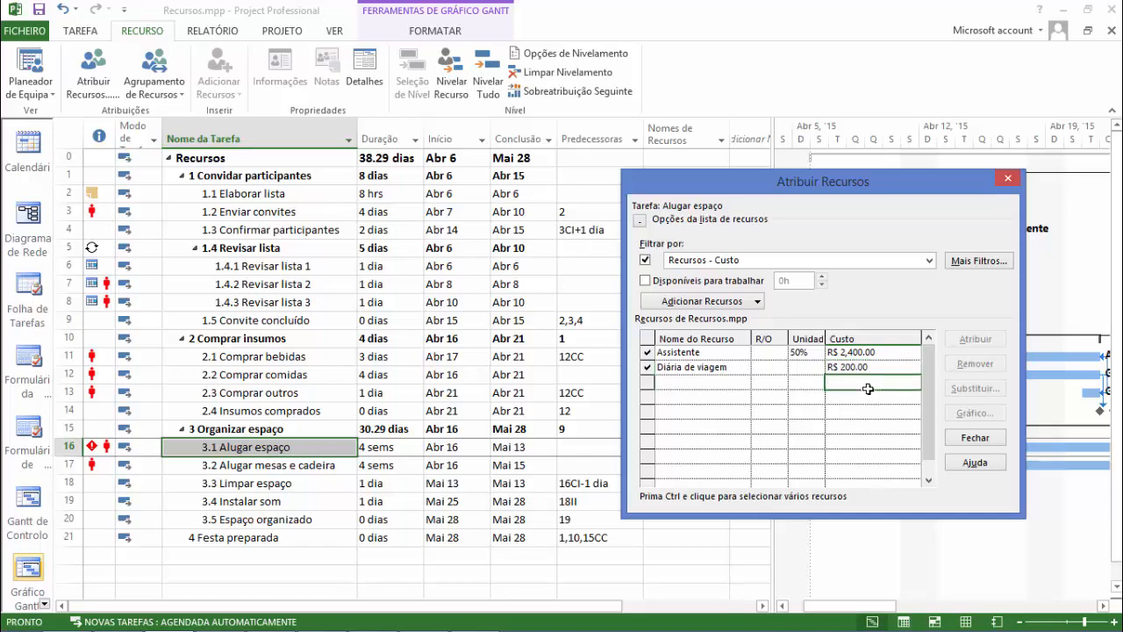
Assign the cost resource Diária de viagem to task 3.4 Instalar som with a cost of R$ 150.00 and finish assigning resources.
{"action": "left_click", "coordinate": [294, 505]}
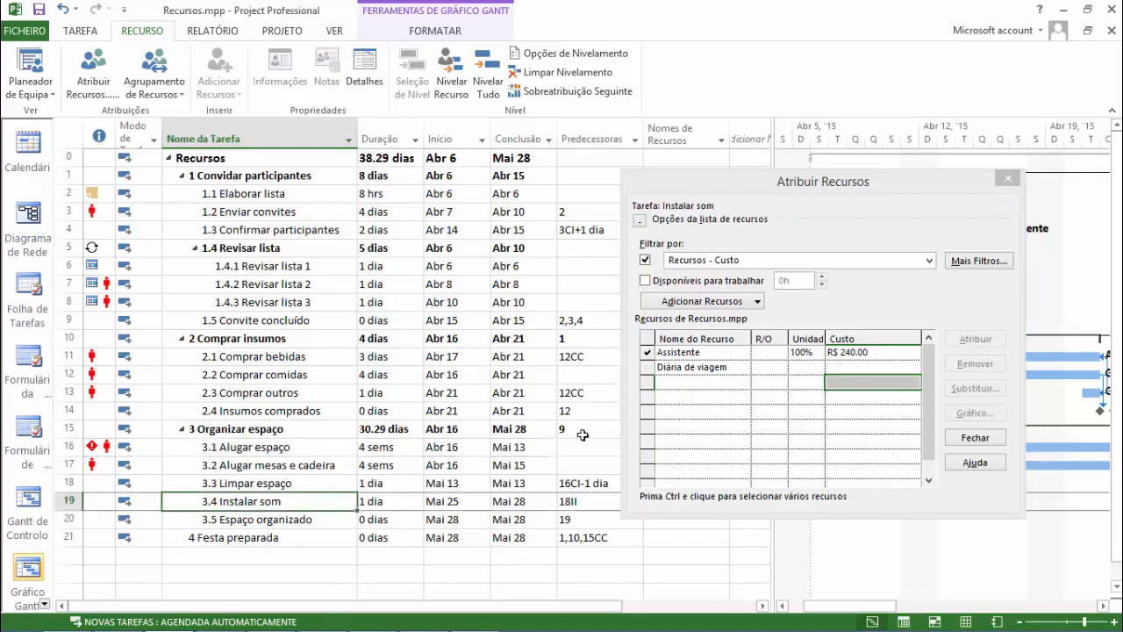
{"action": "left_click", "coordinate": [692, 367]}
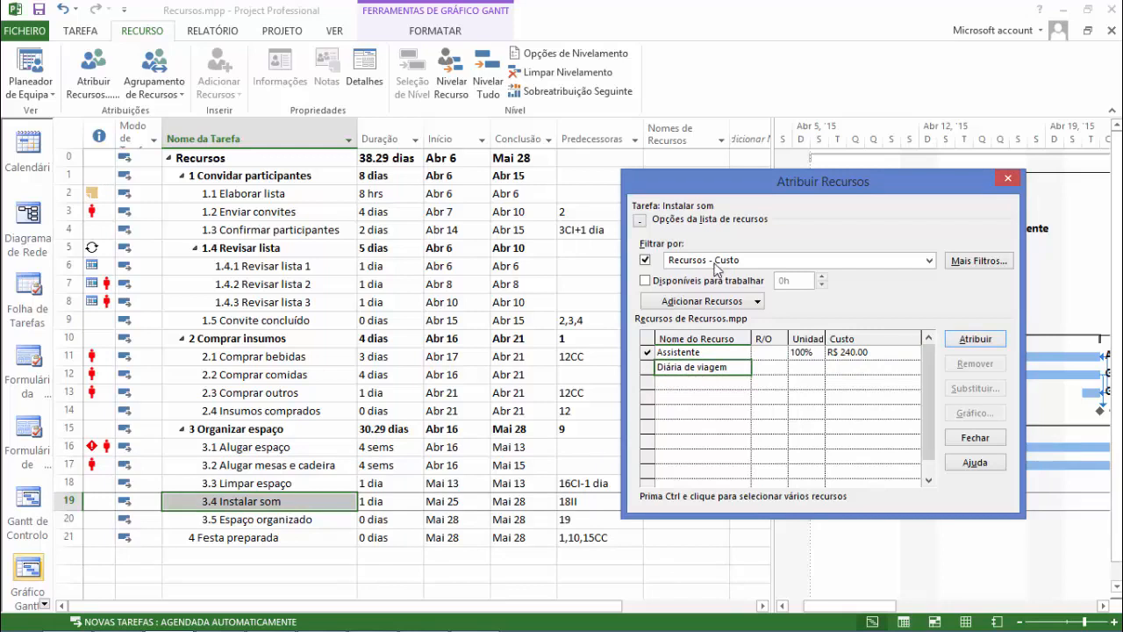
{"action": "left_click", "coordinate": [988, 340]}
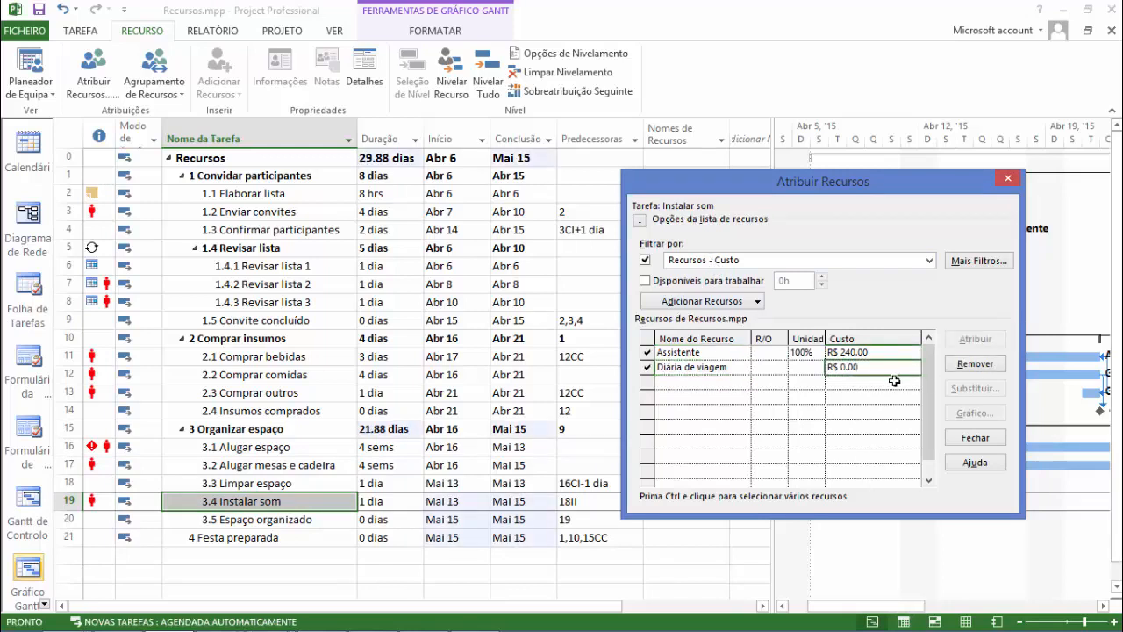
{"action": "type", "text": "150"}
{"action": "key", "text": "Return"}
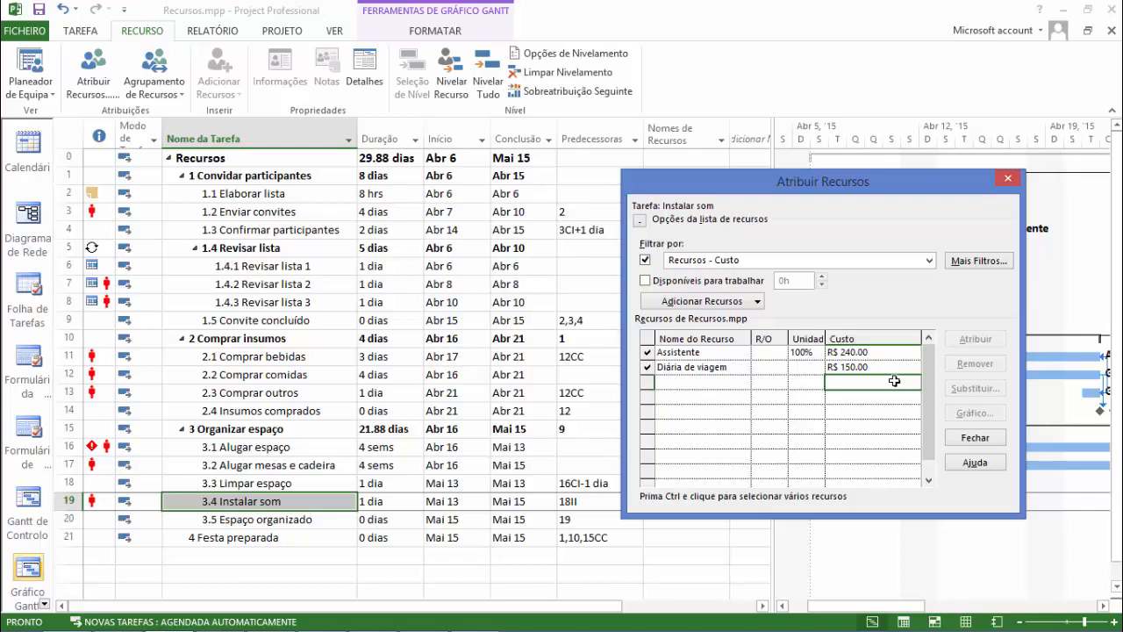
{"action": "left_click", "coordinate": [978, 437]}
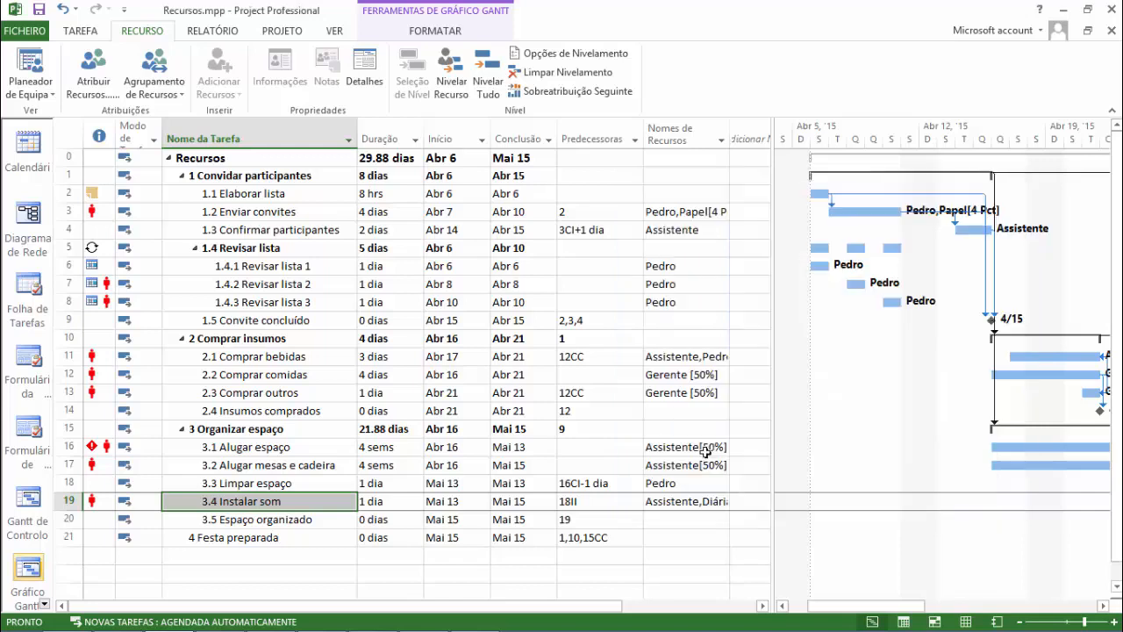
{"action": "left_click", "coordinate": [292, 179]}
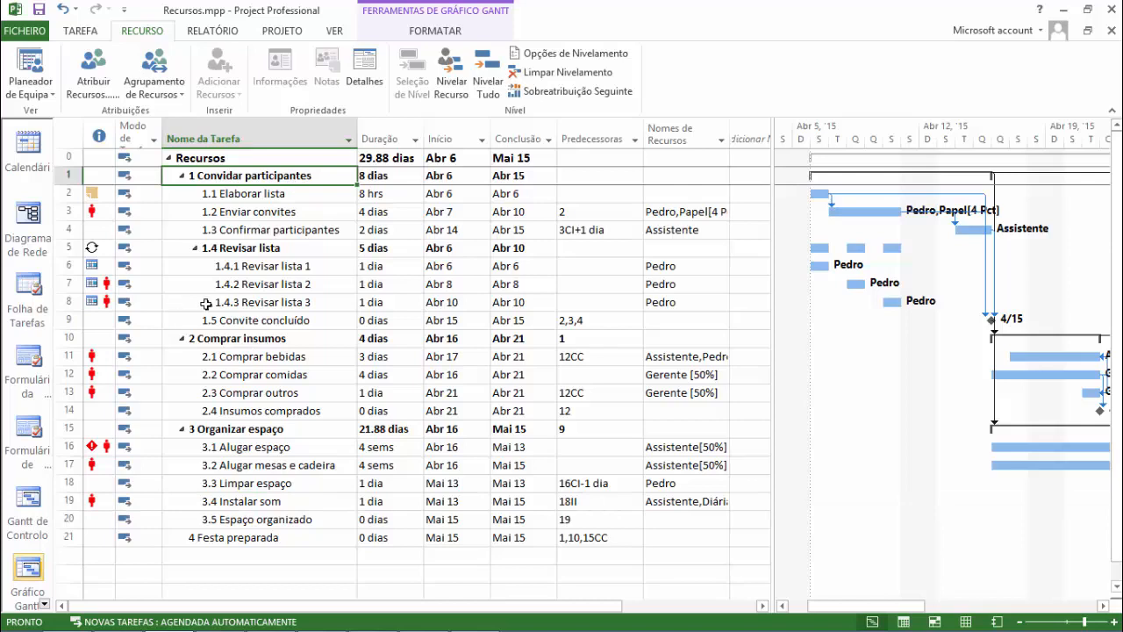